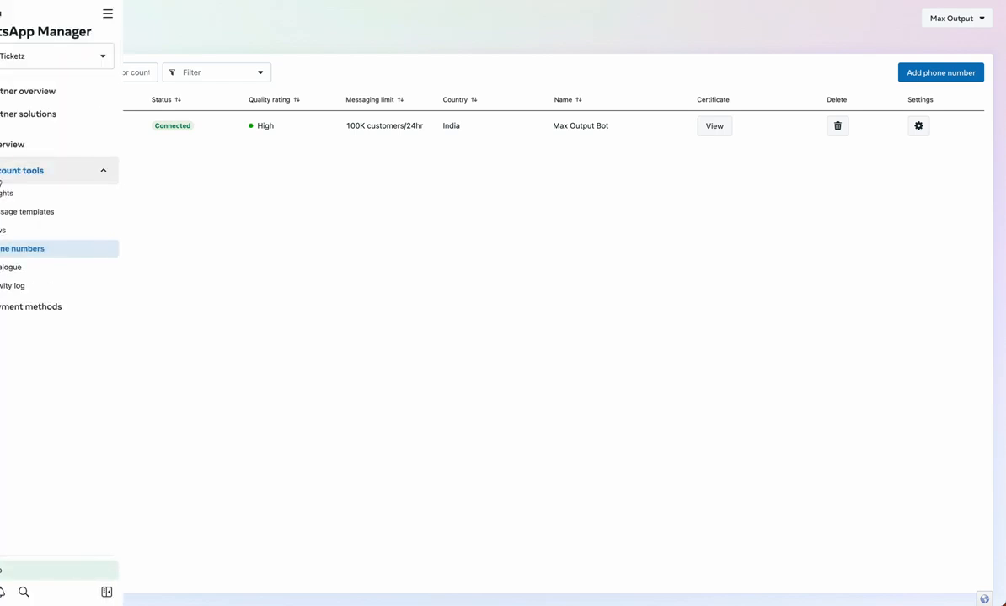
Open the Message templates page from the Account tools sidebar
left_click(22, 211)
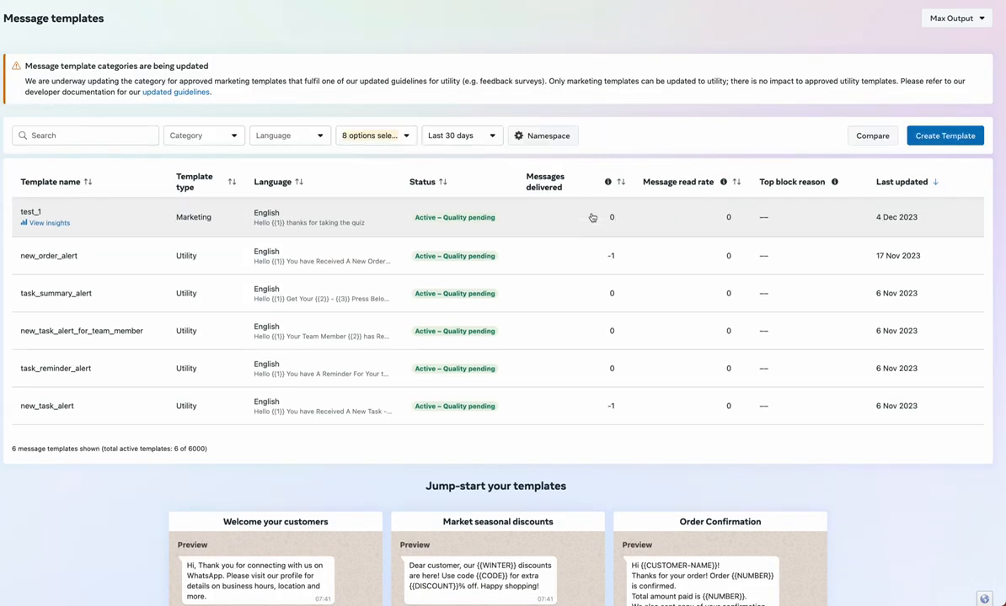
Begin a new message template with Create Template
left_click(922, 137)
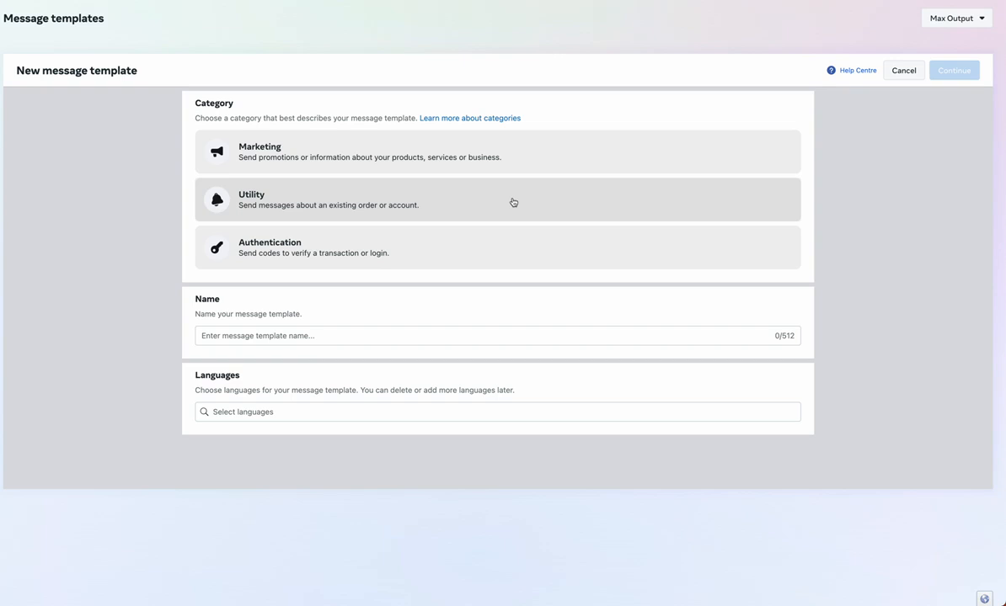
Set up a Marketing Form template named flow_test_123 in English and continue
left_click(497, 172)
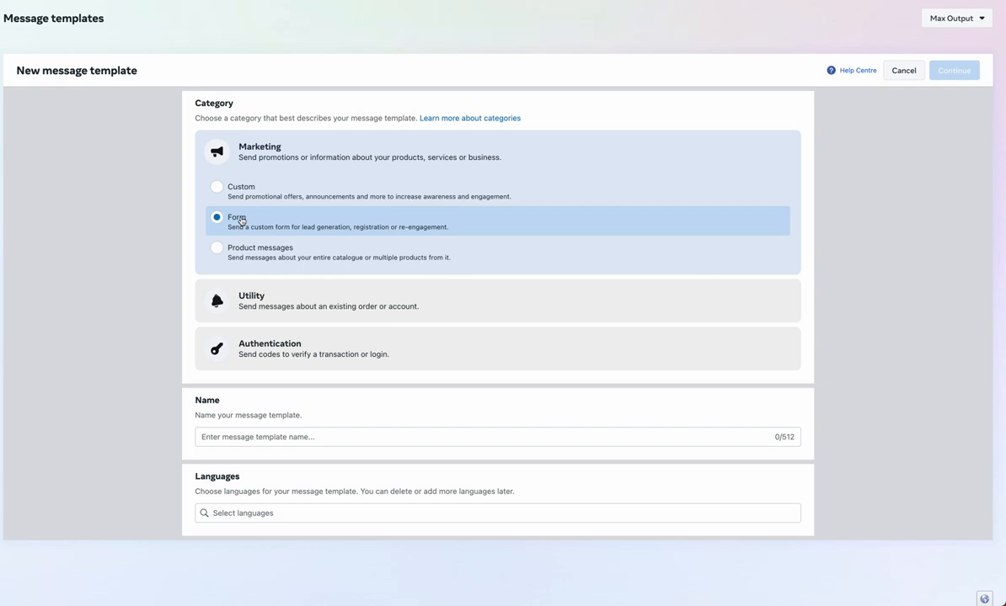
left_click(255, 437)
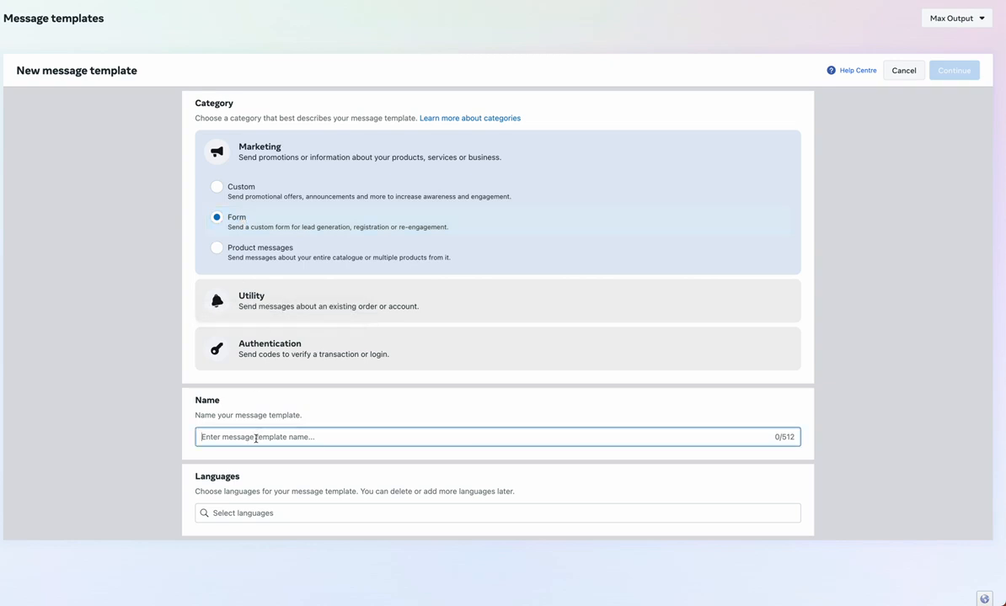
type("flow_tes")
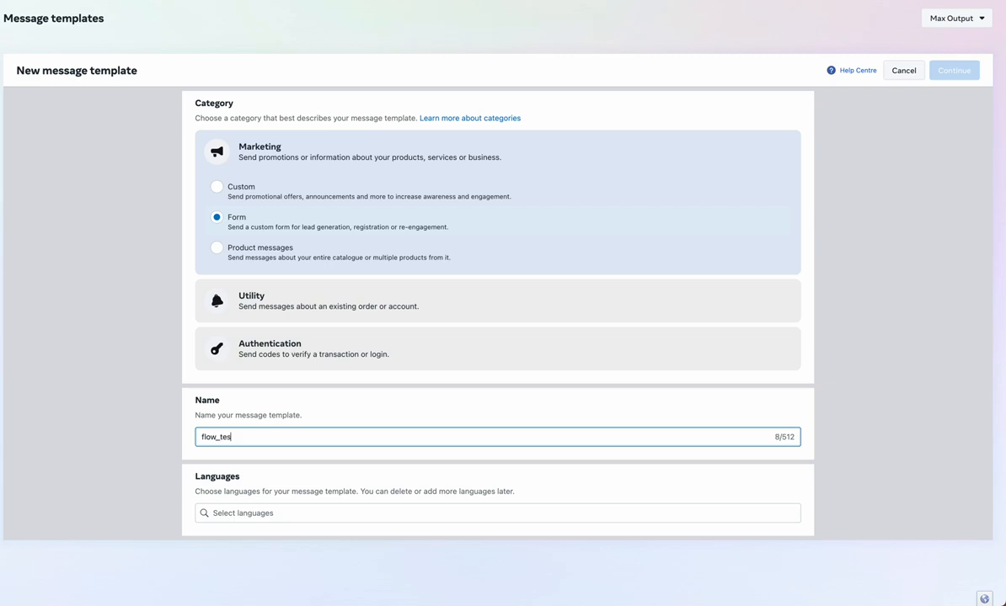
type("t_123")
left_click(262, 512)
type("eng")
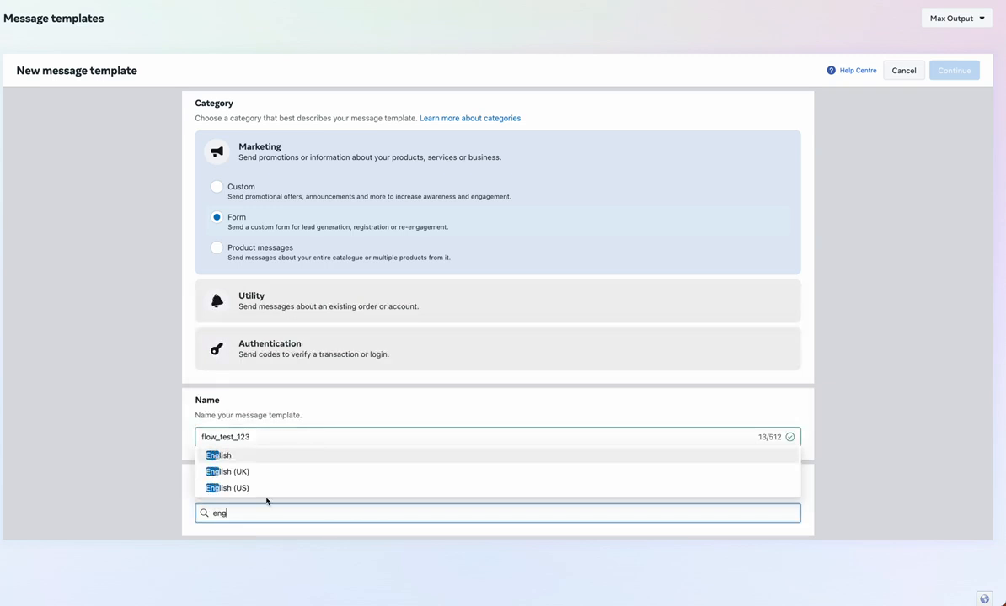
left_click(278, 456)
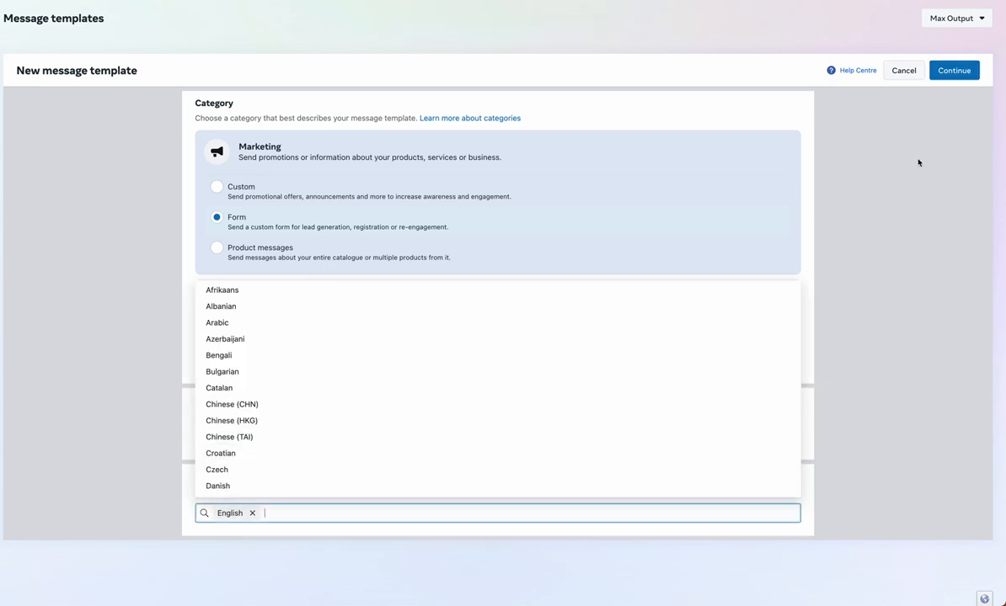
left_click(954, 71)
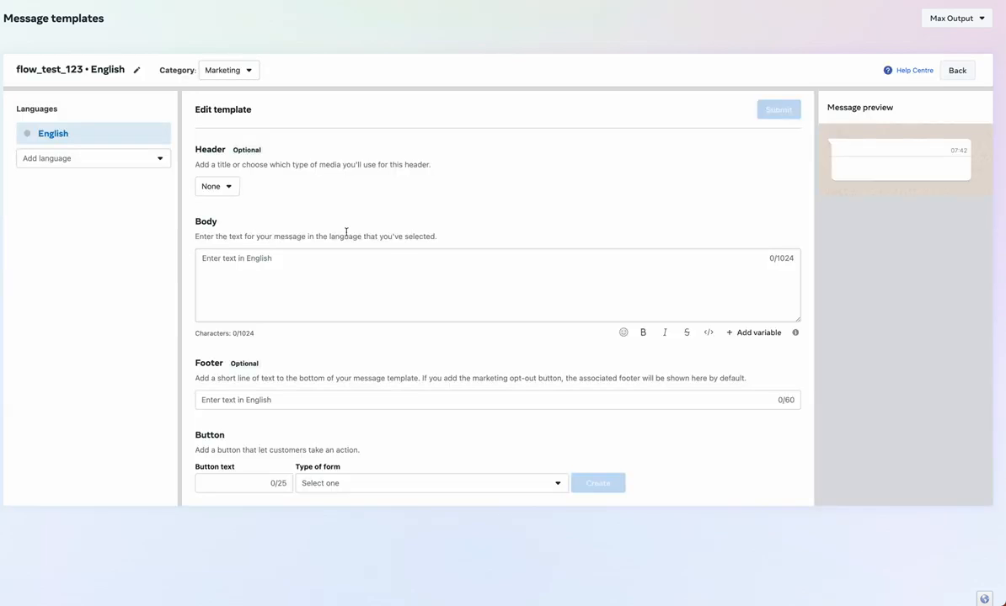
Write the body 'Hello {{1}}, thanks for your order' and give {{1}} a sample customer name
left_click(246, 270)
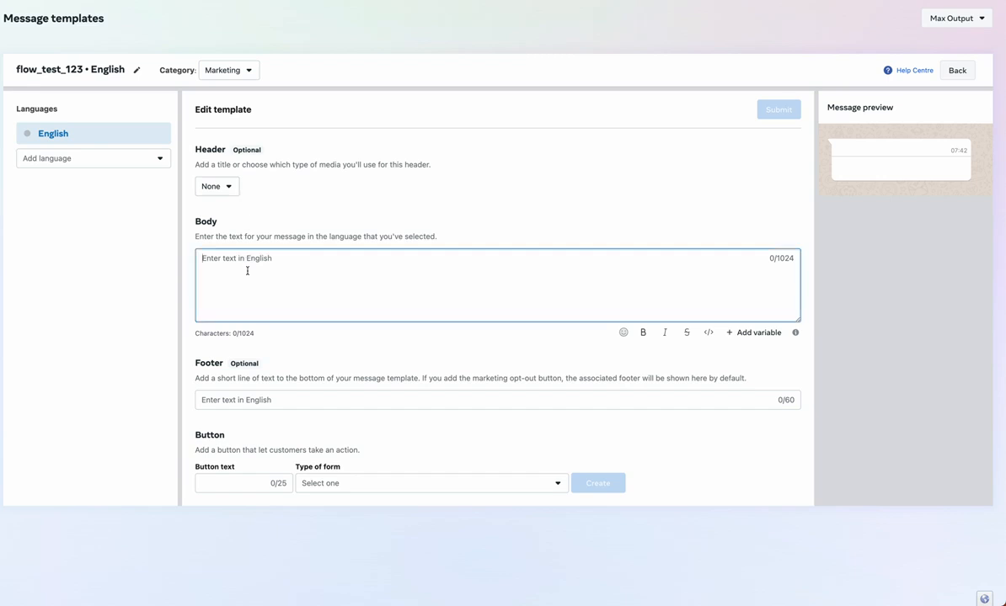
type("Hello {{1}},")
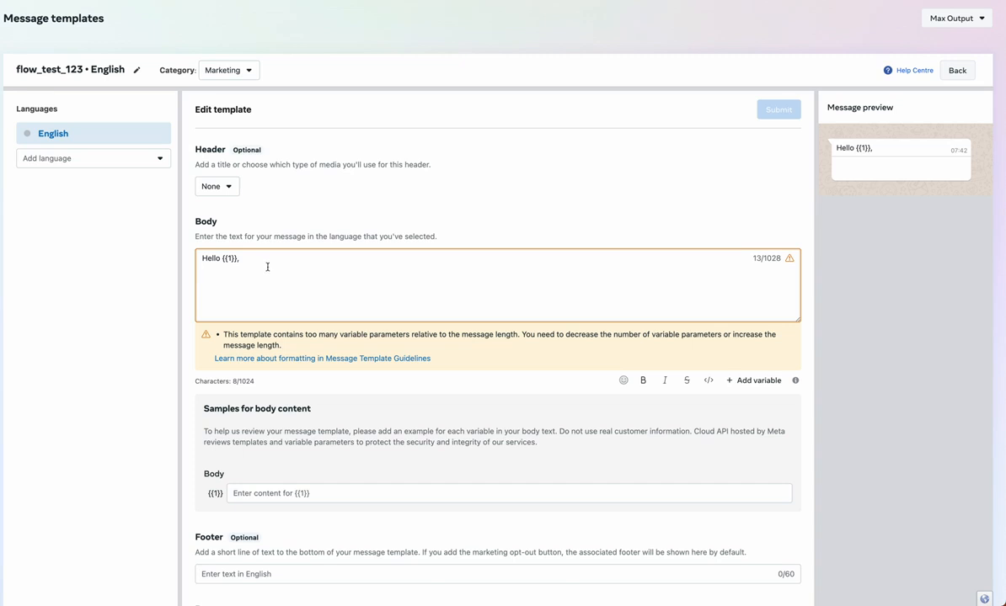
type("thanks for ")
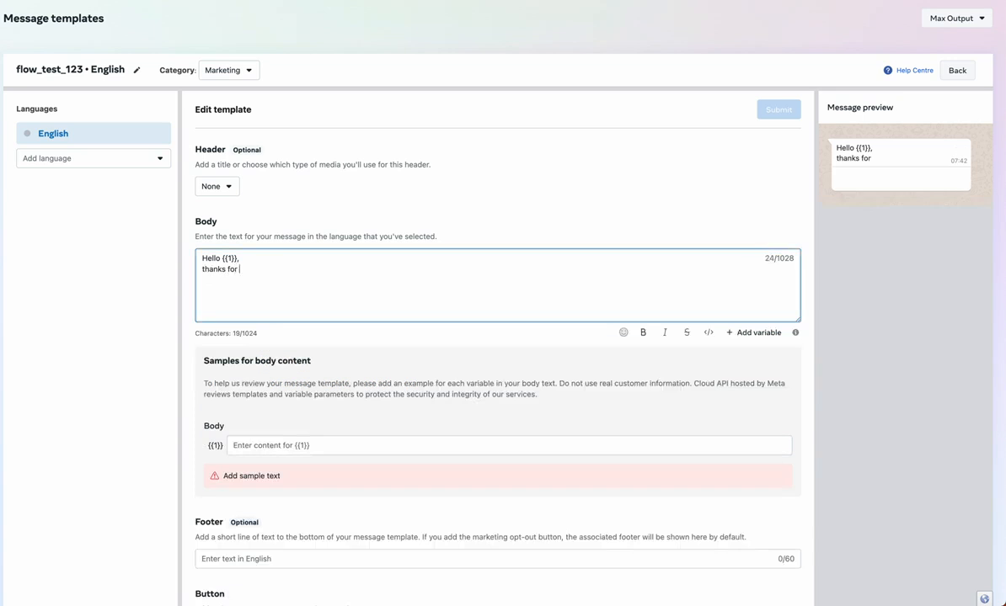
type("your order")
left_click(250, 444)
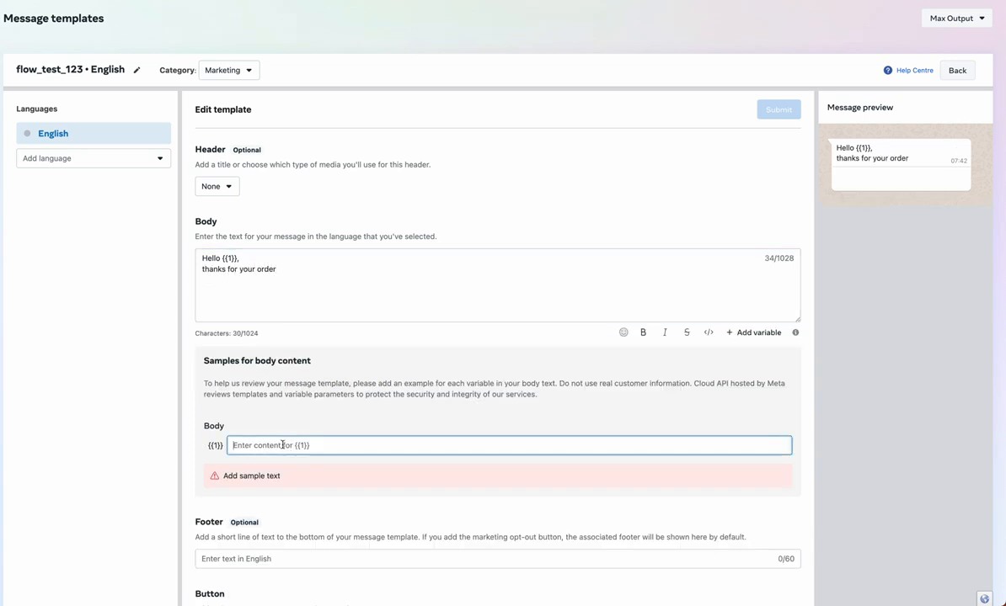
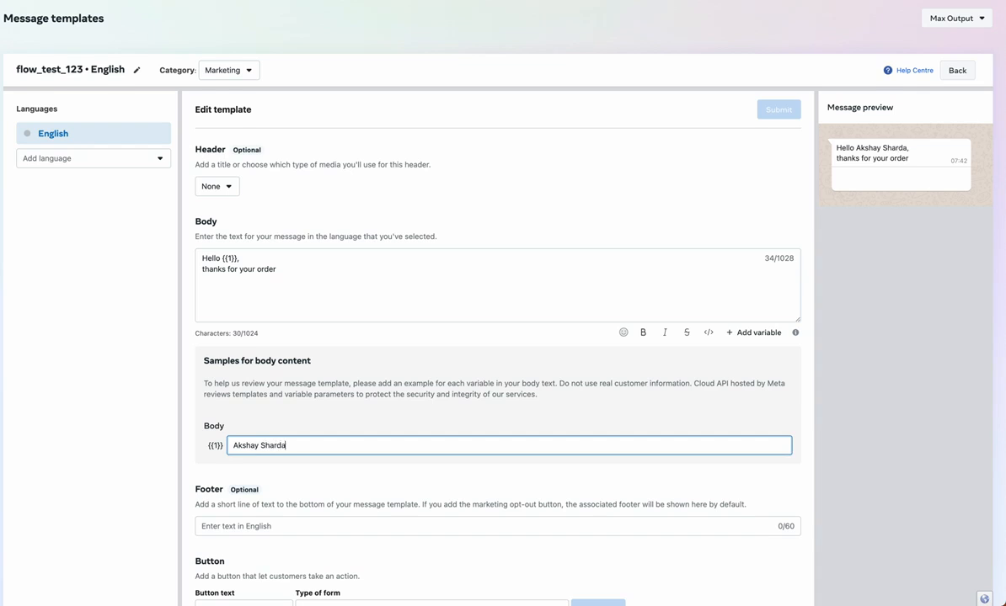
scroll(295, 592, "down", 1)
Label the button Submit, choose the Register for an event form type, and create the form
left_click(234, 577)
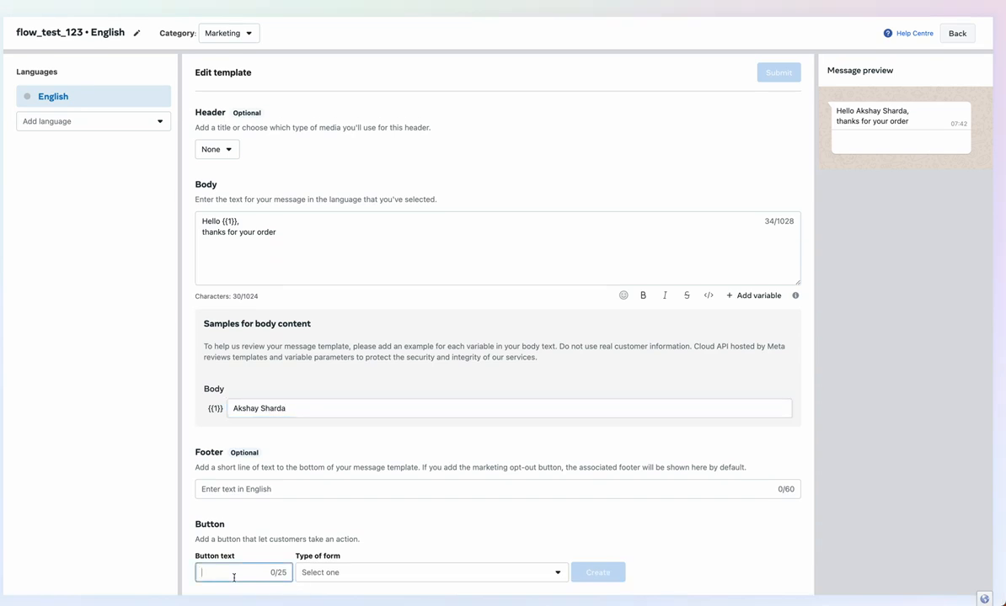
type("Submit")
left_click(317, 571)
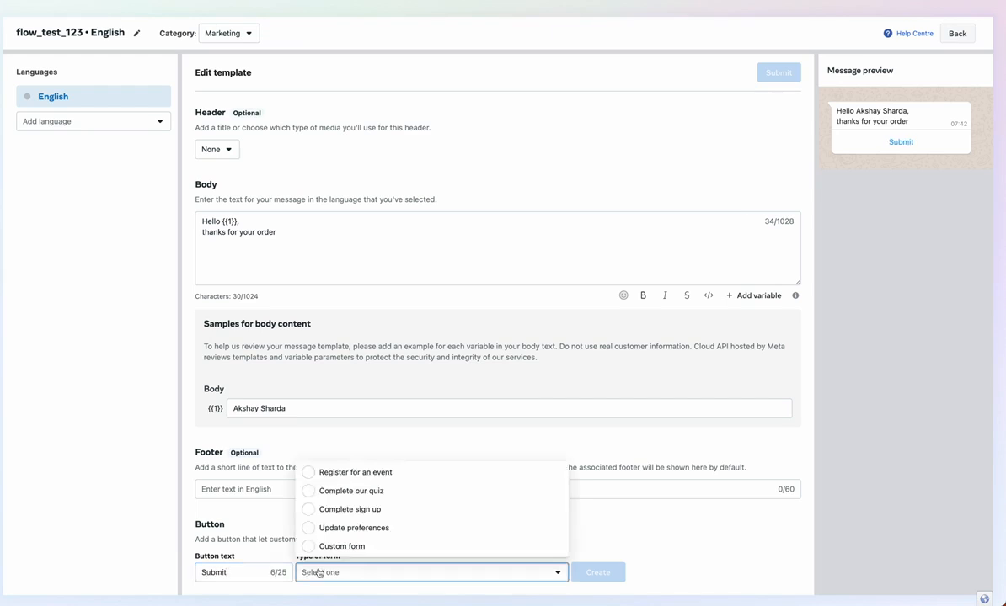
left_click(364, 474)
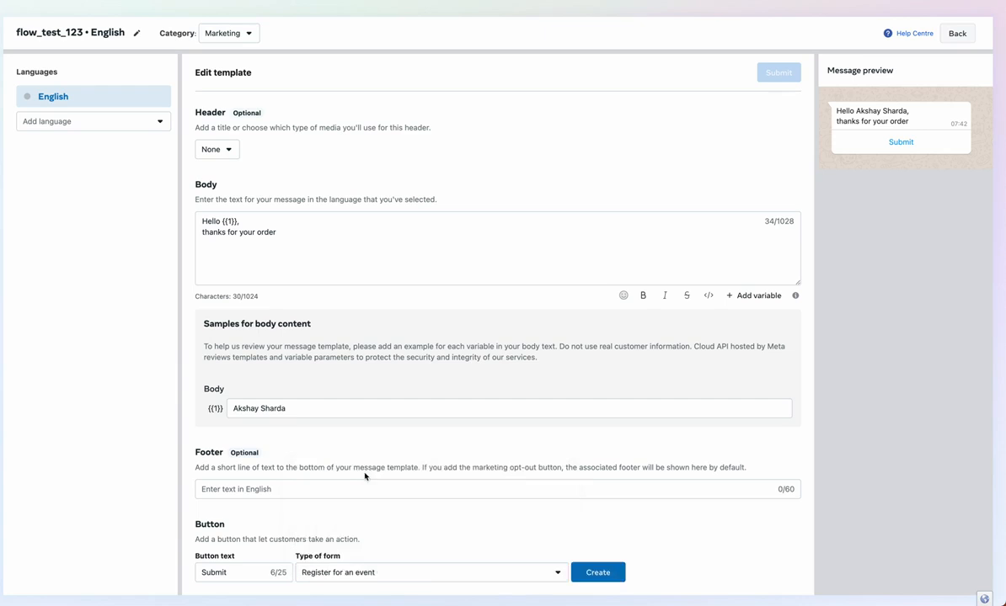
left_click(608, 576)
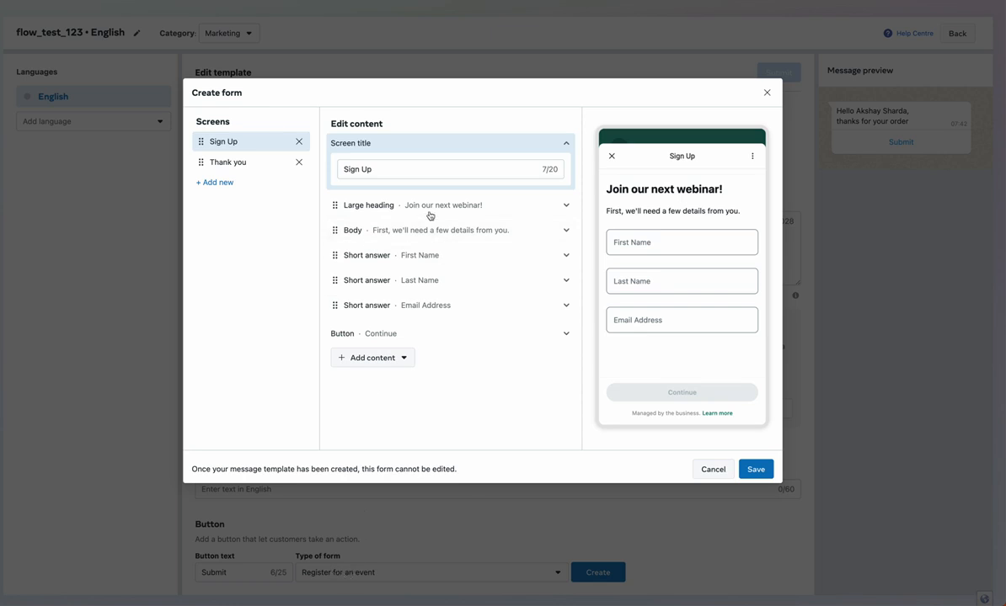
Review the Sign Up and Thank you screens, then delete the Sign Up screen
left_click(402, 204)
left_click(415, 205)
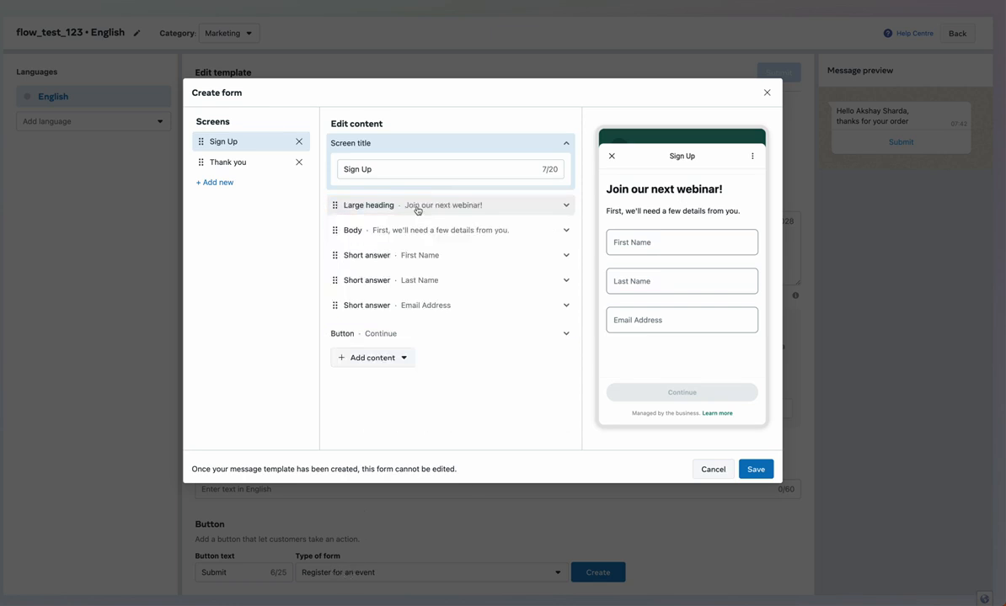
left_click(260, 165)
left_click(251, 149)
left_click(251, 162)
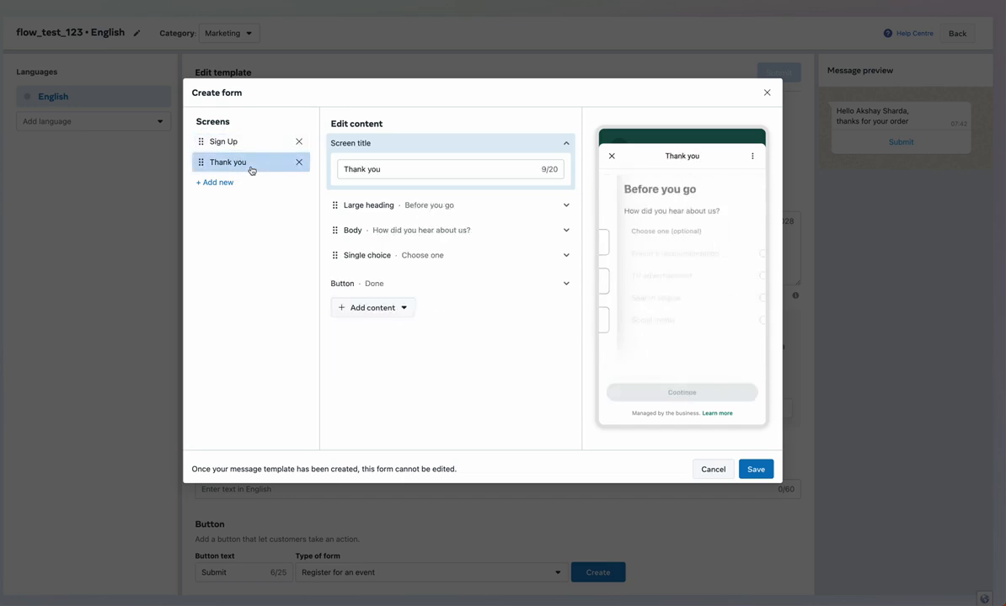
left_click(251, 144)
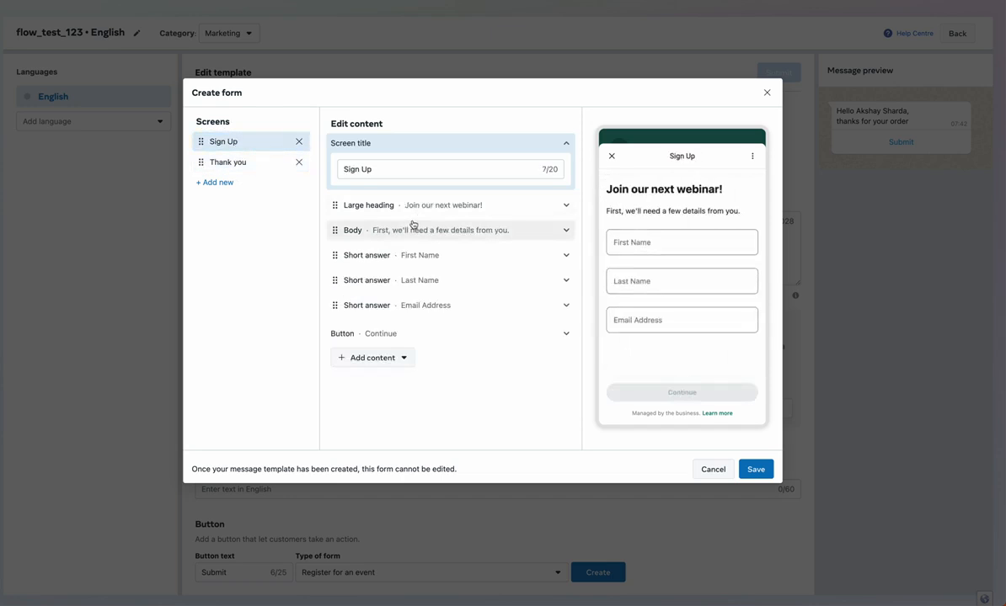
left_click(299, 142)
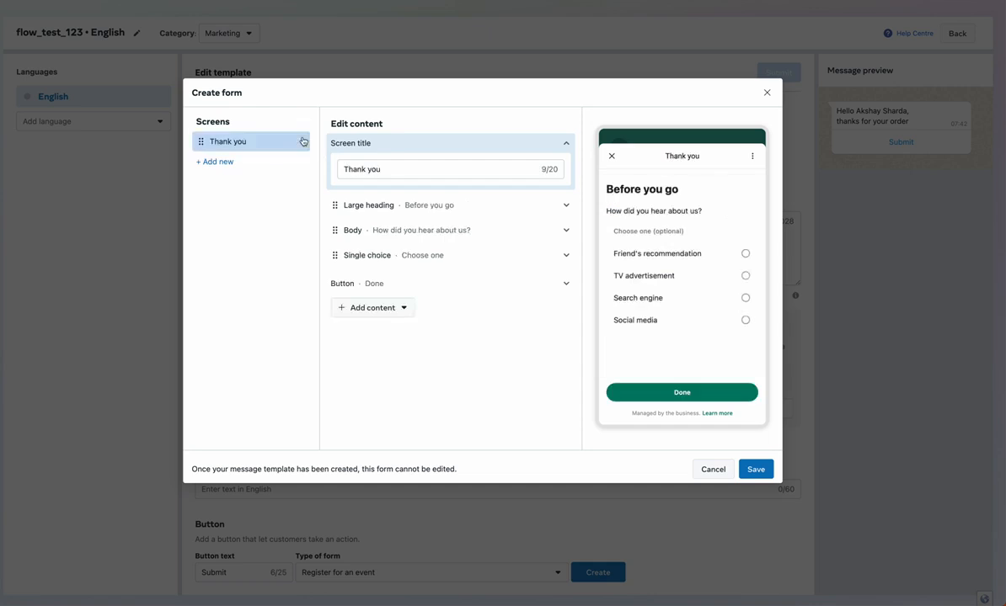
left_click(216, 161)
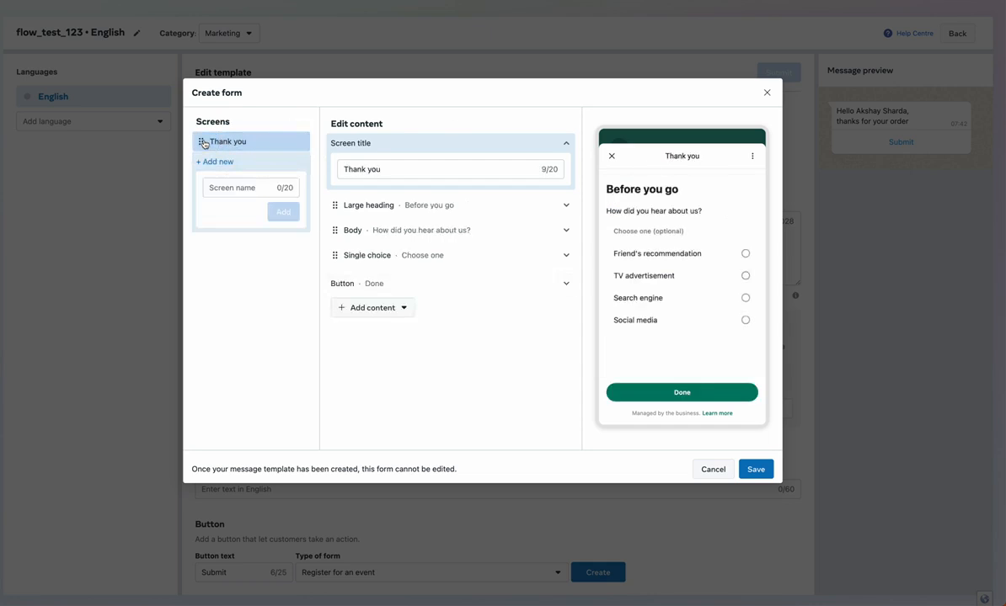
left_click(214, 141)
Retitle the screen Question 1 and change its heading to 'Welcome To Our Quiz'
triple_click(380, 171)
type("Question 1")
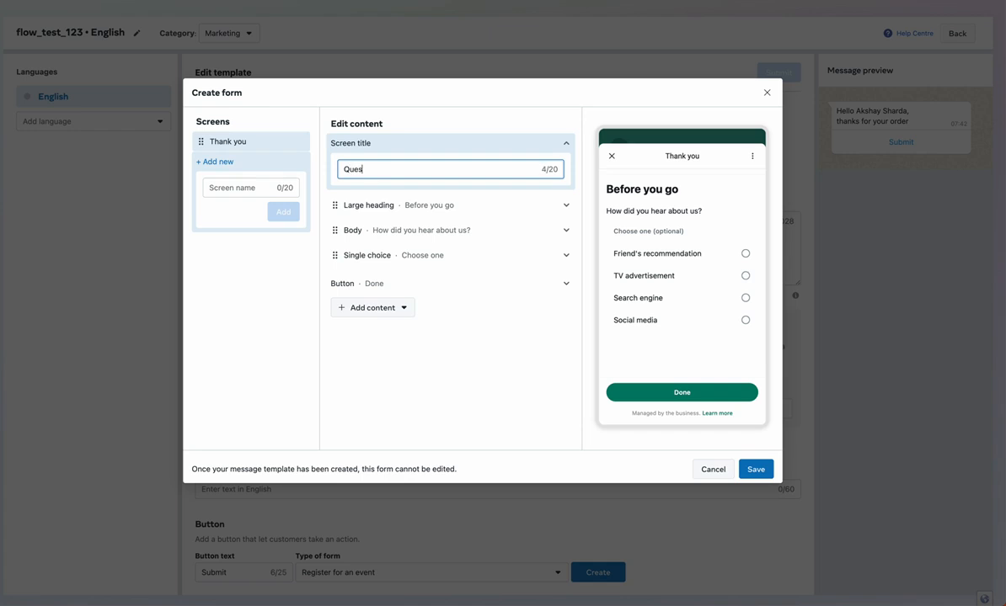
left_click(418, 211)
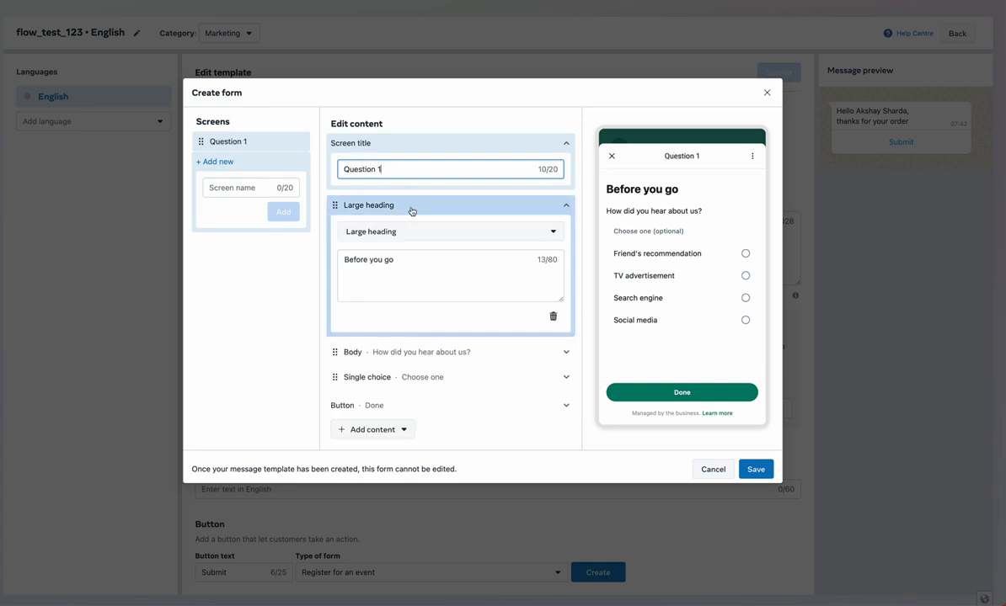
triple_click(396, 262)
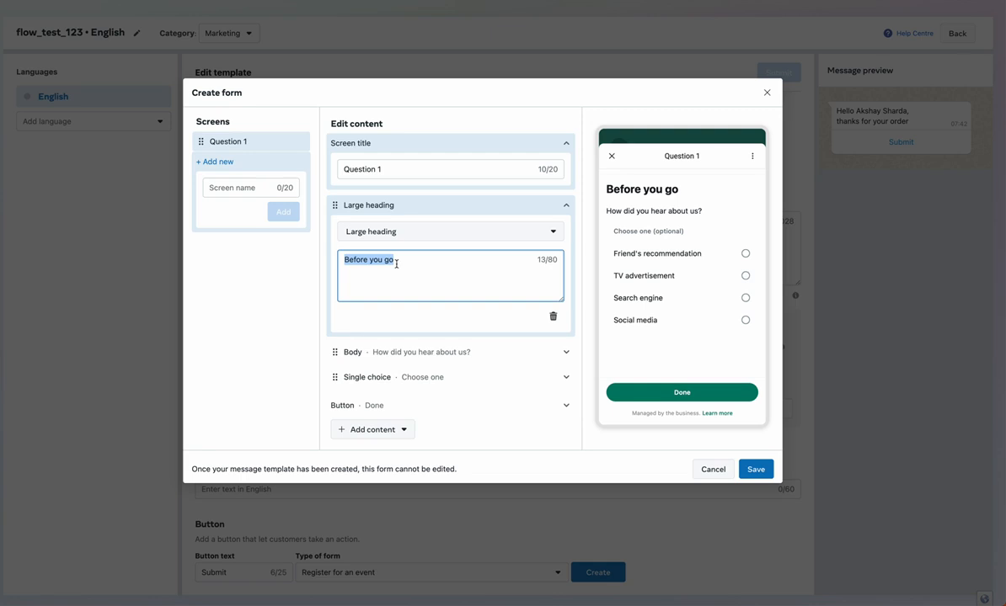
type("Welcome ")
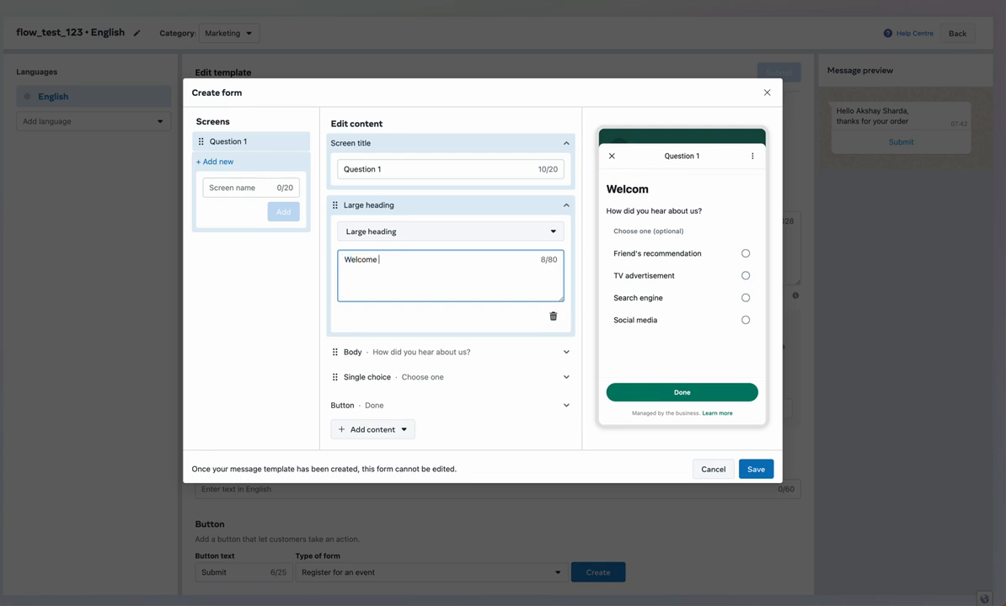
type("To Our Wui")
Delete the 'How did you hear about us?' body text and the old single-choice block
left_click(436, 352)
scroll(435, 359, "down", 3)
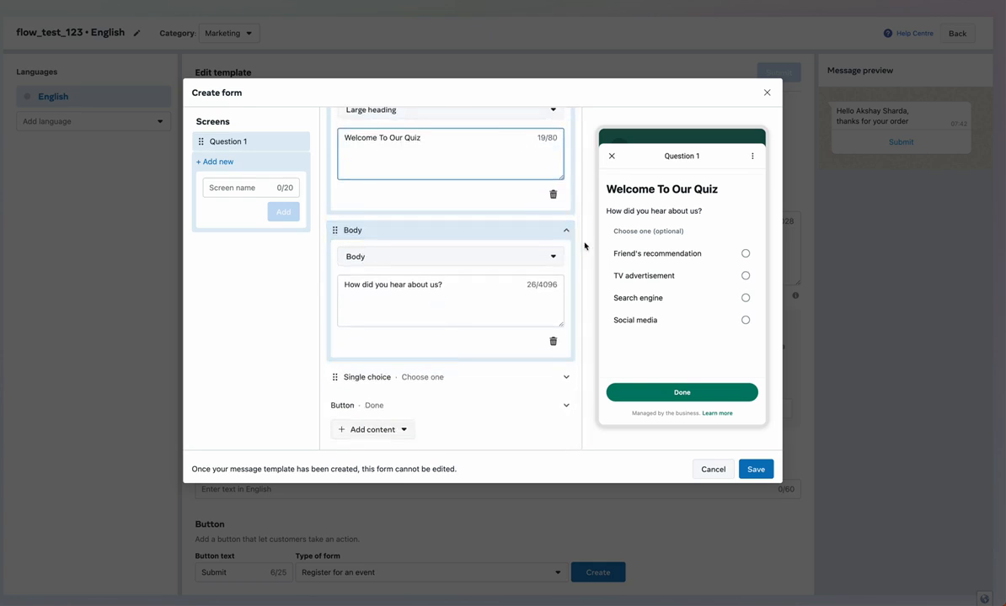
left_click(552, 341)
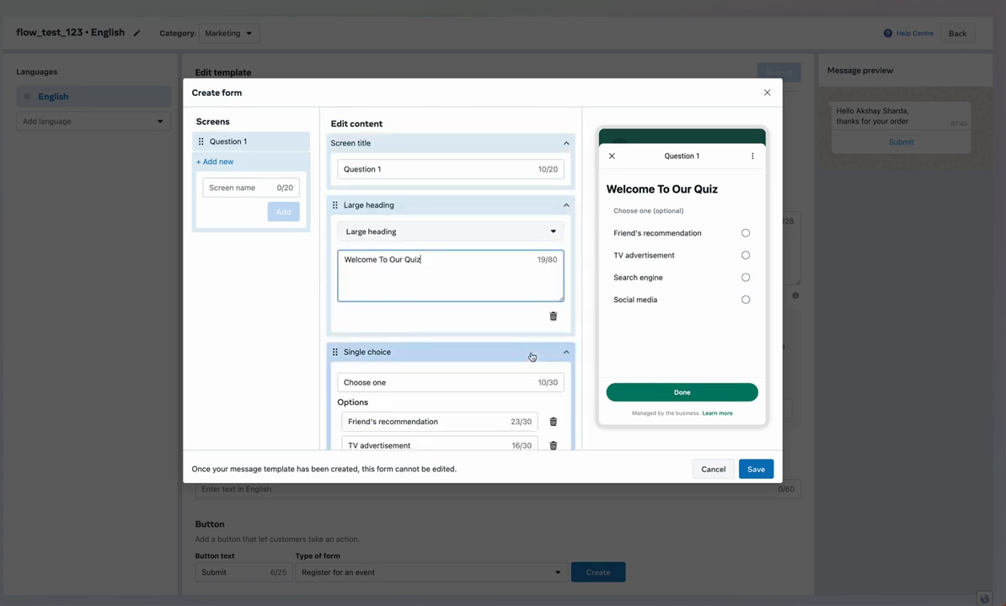
scroll(539, 354, "down", 3)
left_click(553, 364)
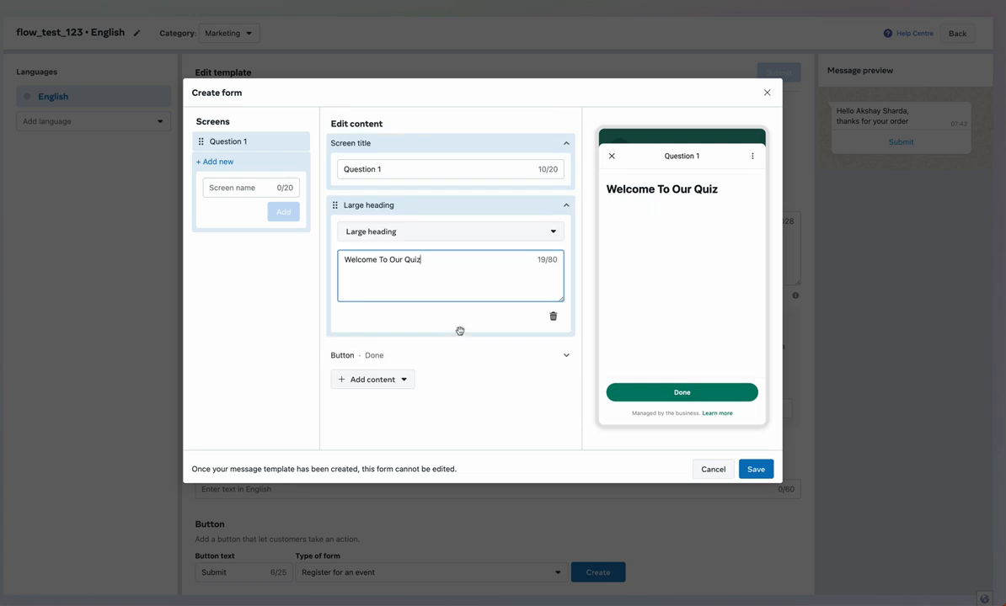
Relabel the screen's Done button to 'Next Question'
left_click(460, 354)
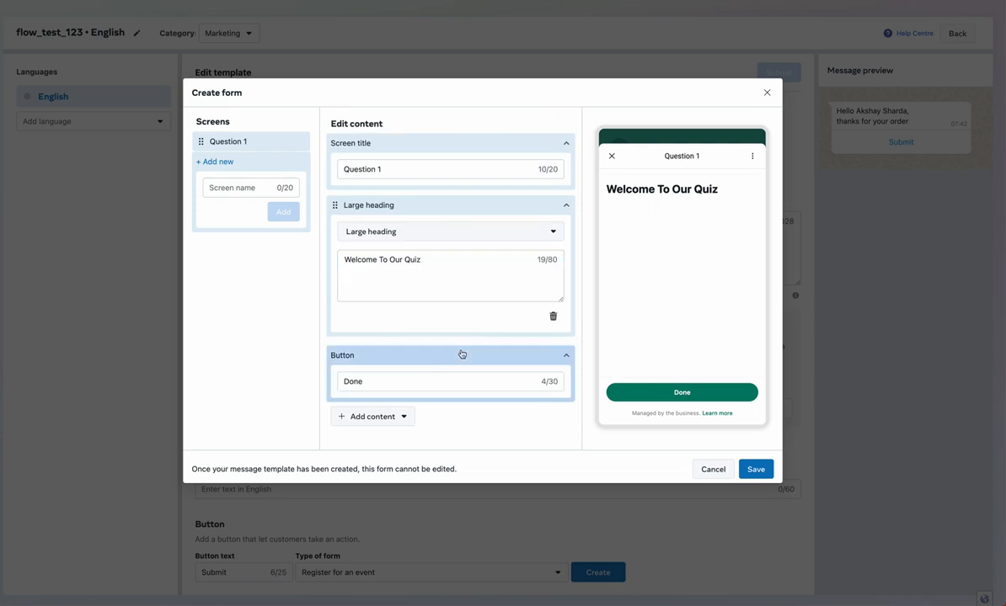
left_click(567, 358)
left_click(567, 360)
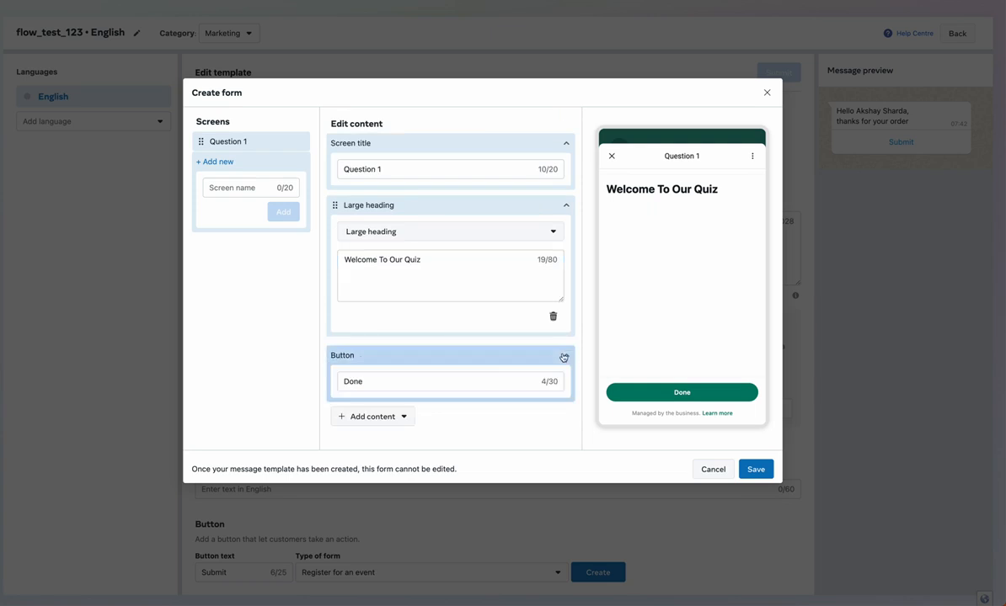
double_click(393, 382)
type("Ne")
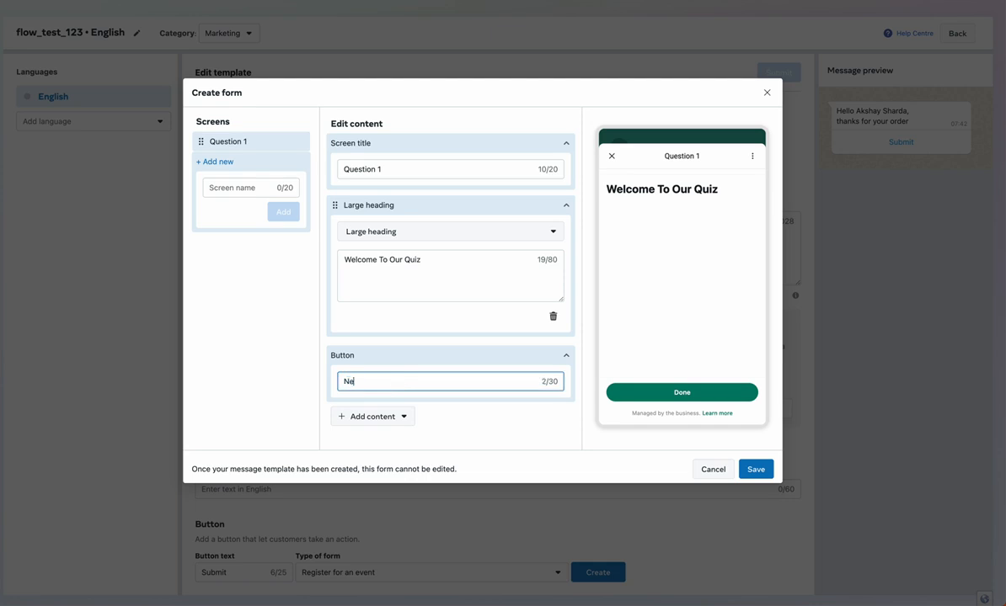
type("xt Question")
Add a single-choice question labelled 'What is your gender ?' to Question 1
left_click(566, 204)
left_click(566, 143)
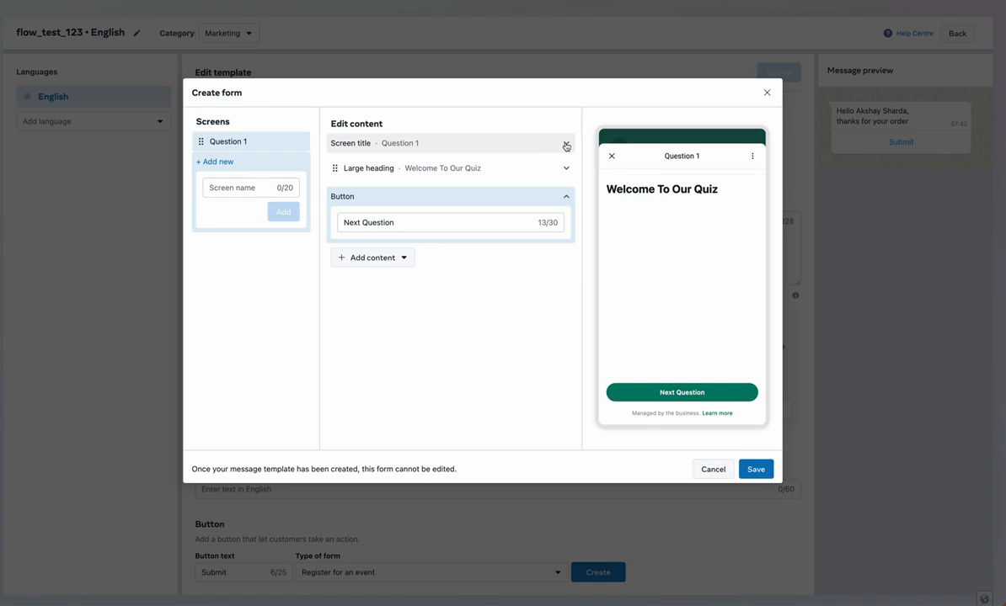
left_click(386, 256)
mouse_move(388, 330)
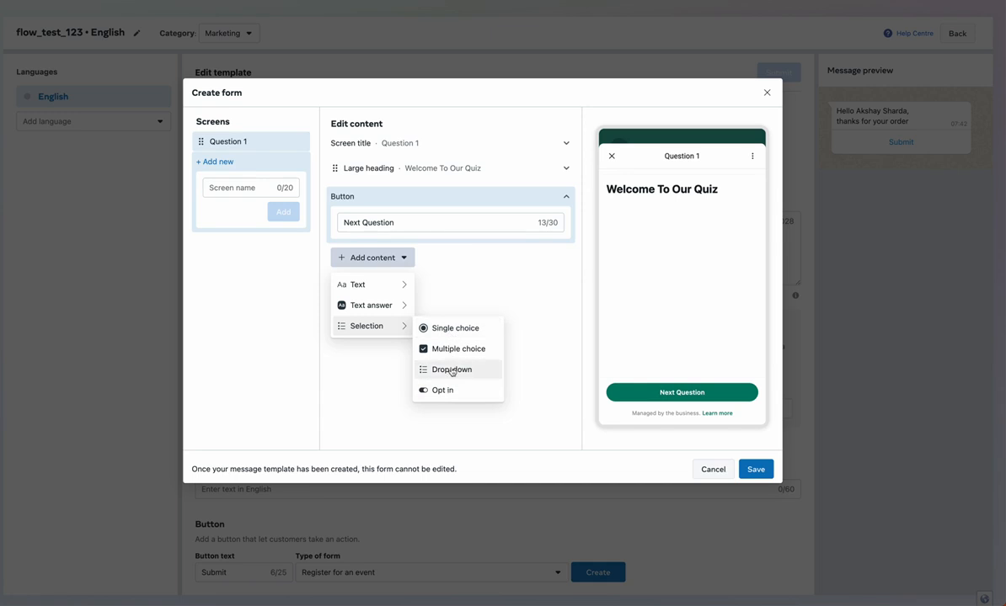
left_click(451, 329)
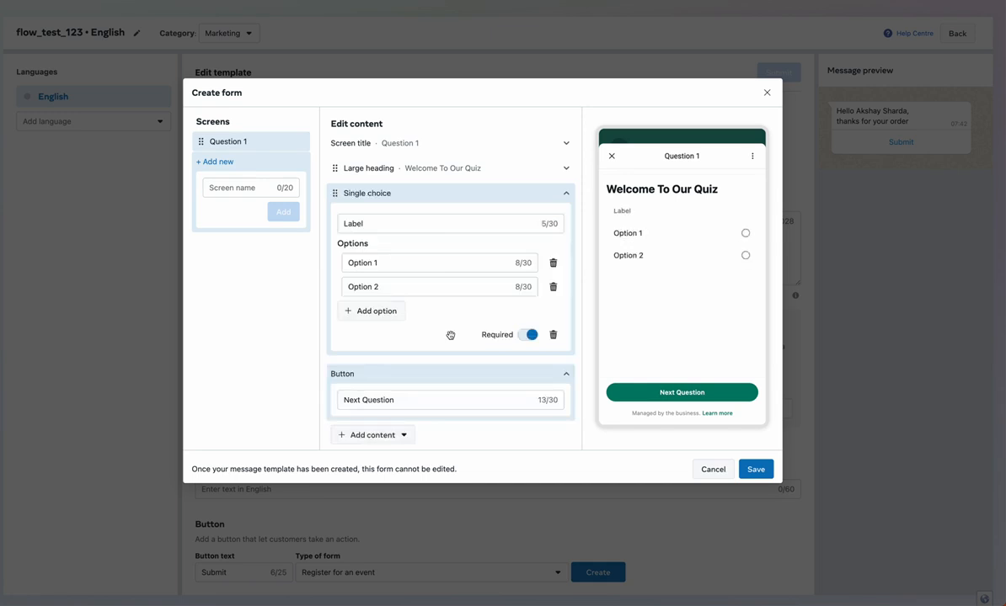
left_click(422, 227)
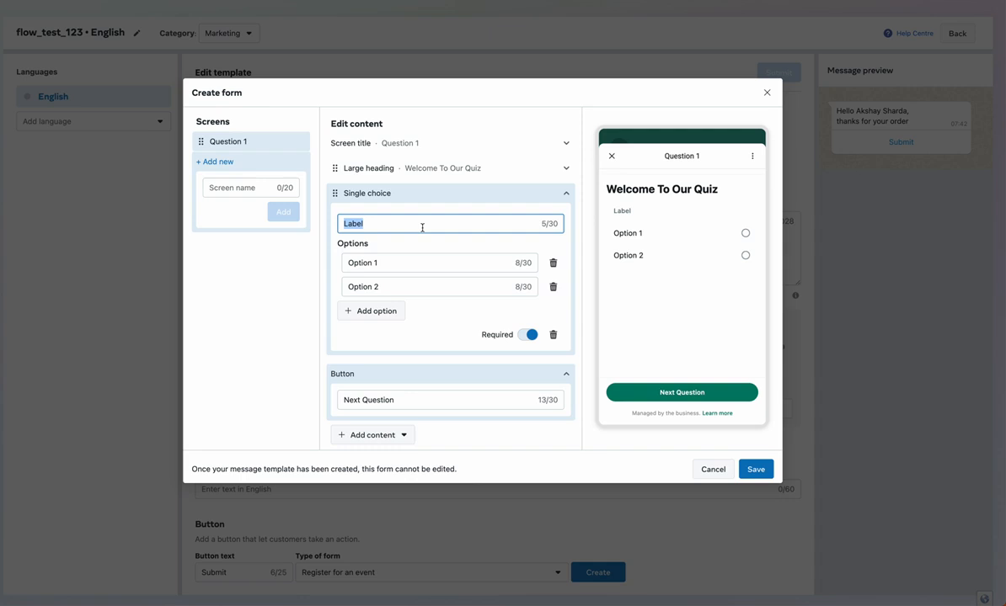
type("What is your gender ?")
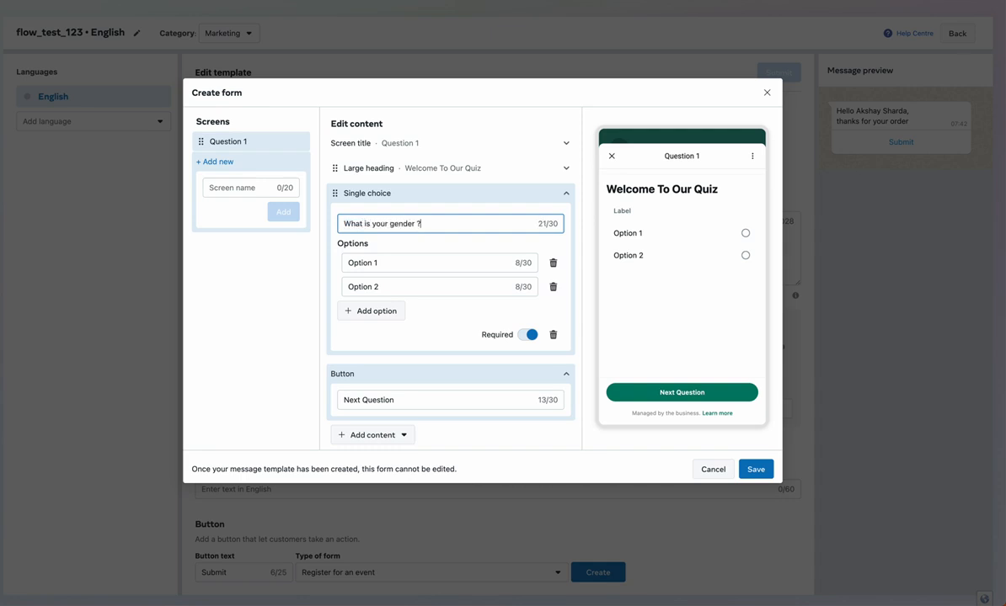
Set the gender answer options to Male, Female and Other
left_click(431, 263)
type("Male")
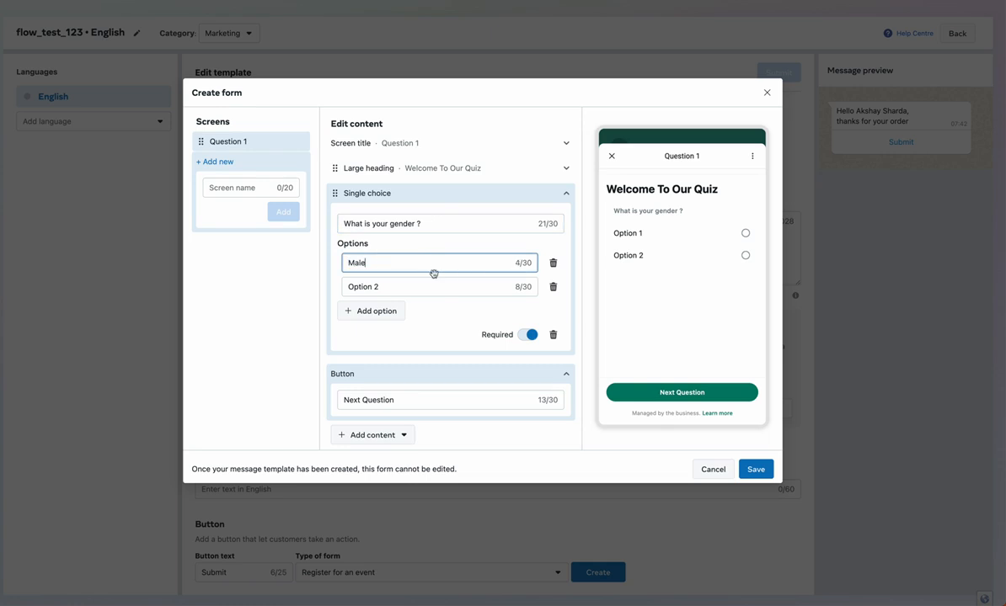
left_click(433, 288)
type("Female")
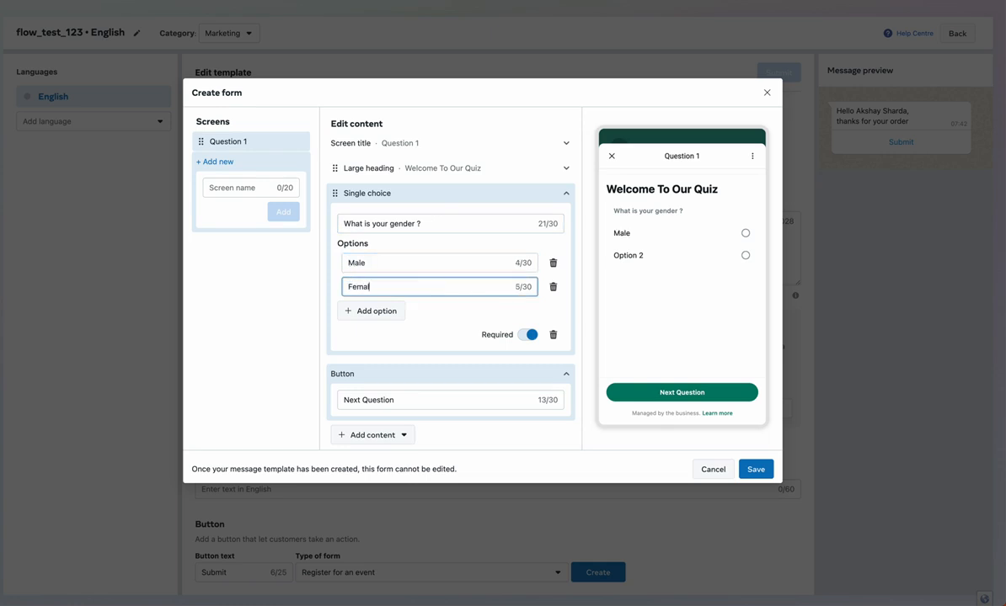
left_click(394, 313)
left_click(397, 314)
double_click(397, 314)
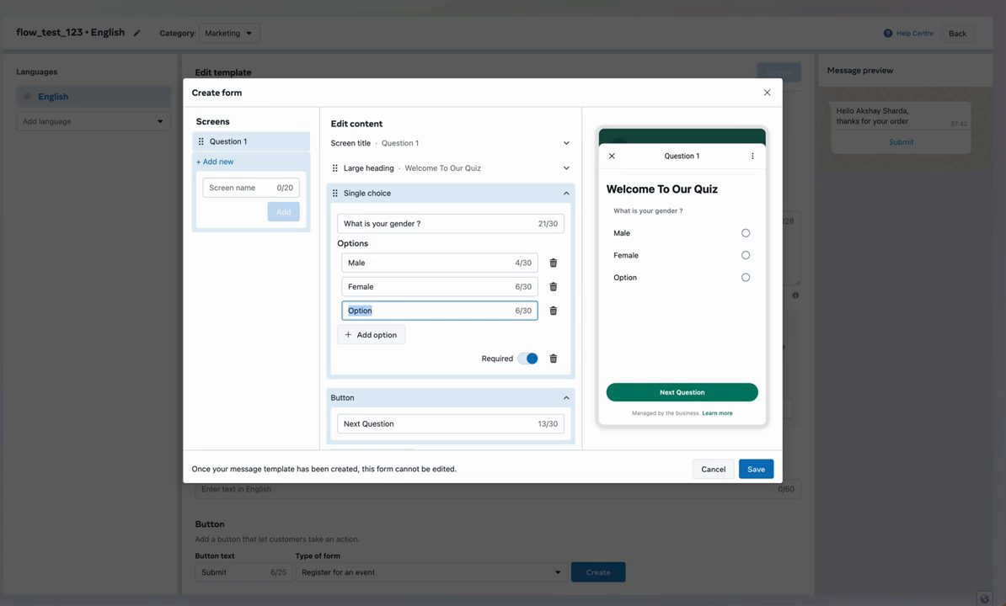
type("Other")
scroll(468, 303, "down", 1)
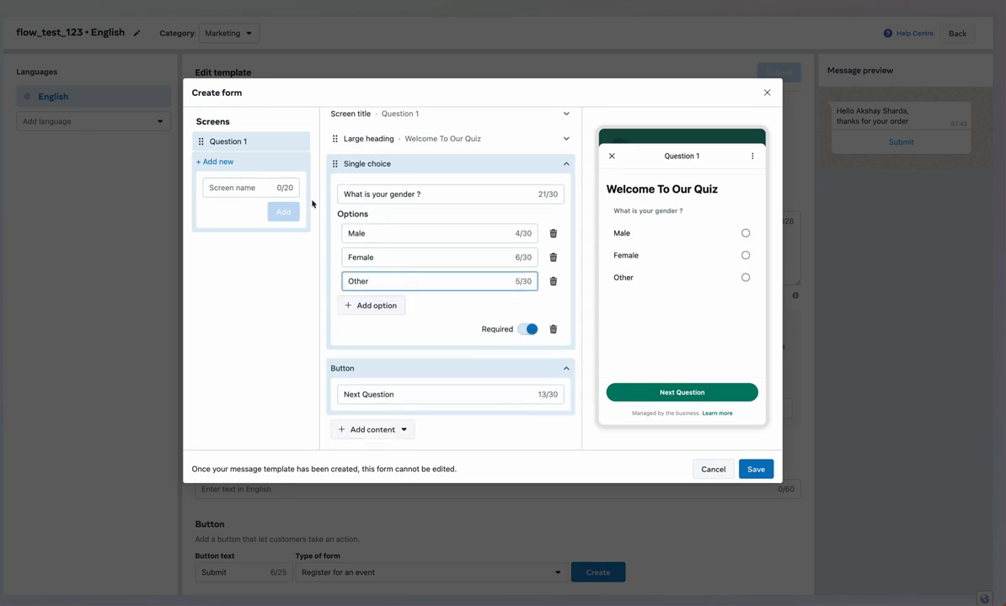
Add a Question 2 screen with a 'Next Question' button and remove its Short answer field
left_click(266, 187)
type("Question 2")
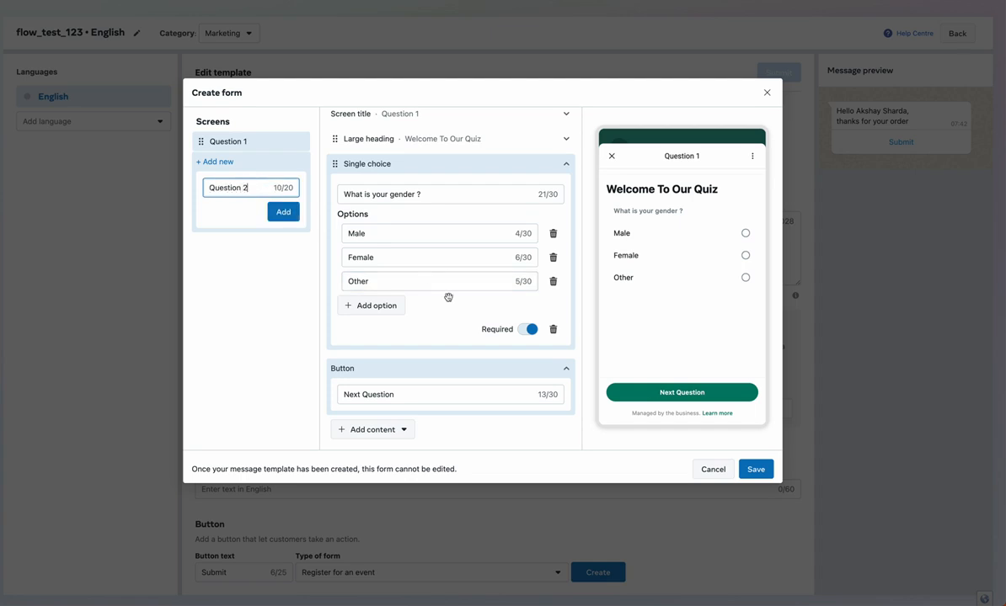
left_click(284, 213)
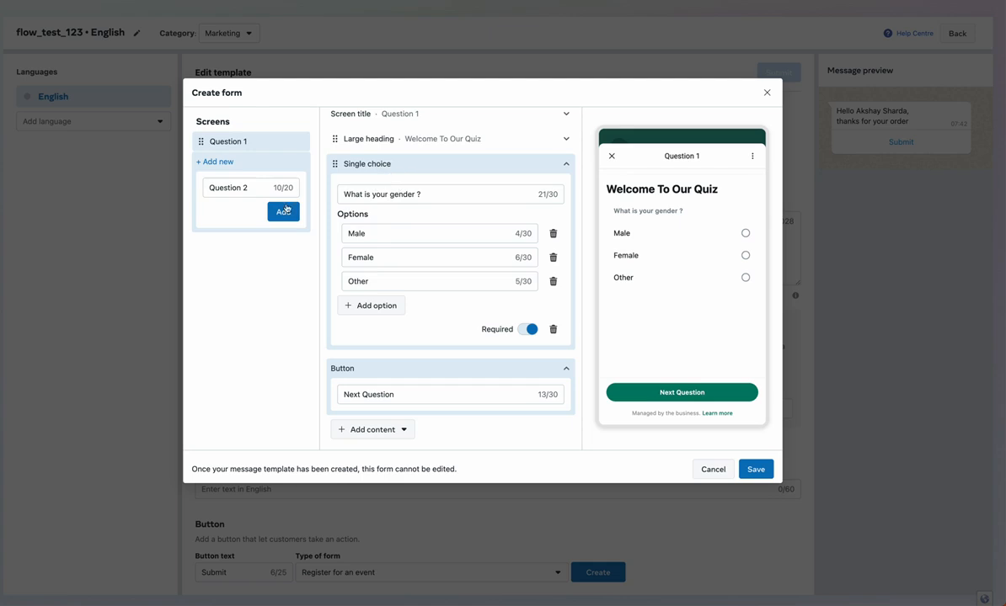
left_click(284, 211)
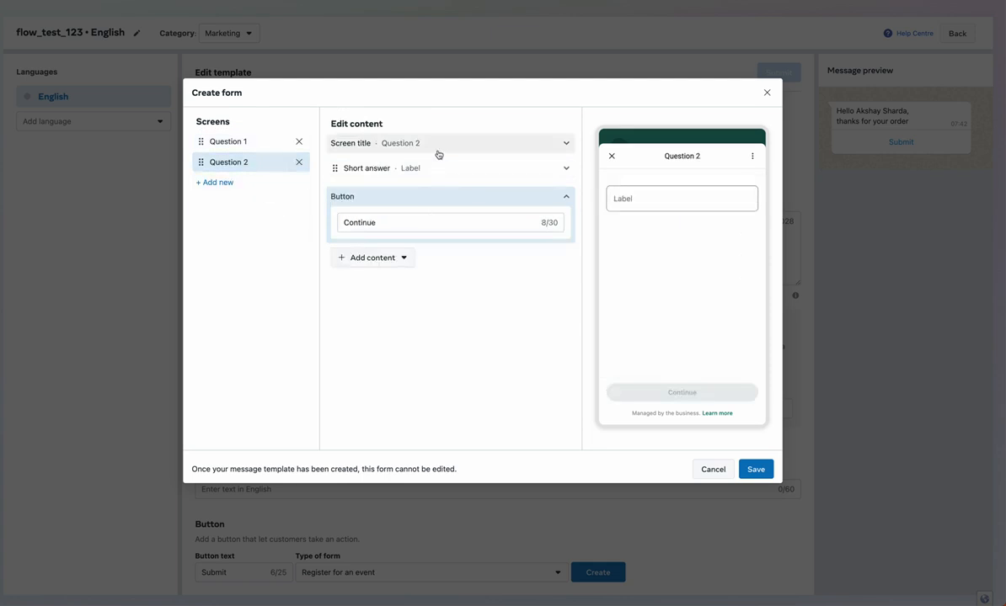
double_click(491, 225)
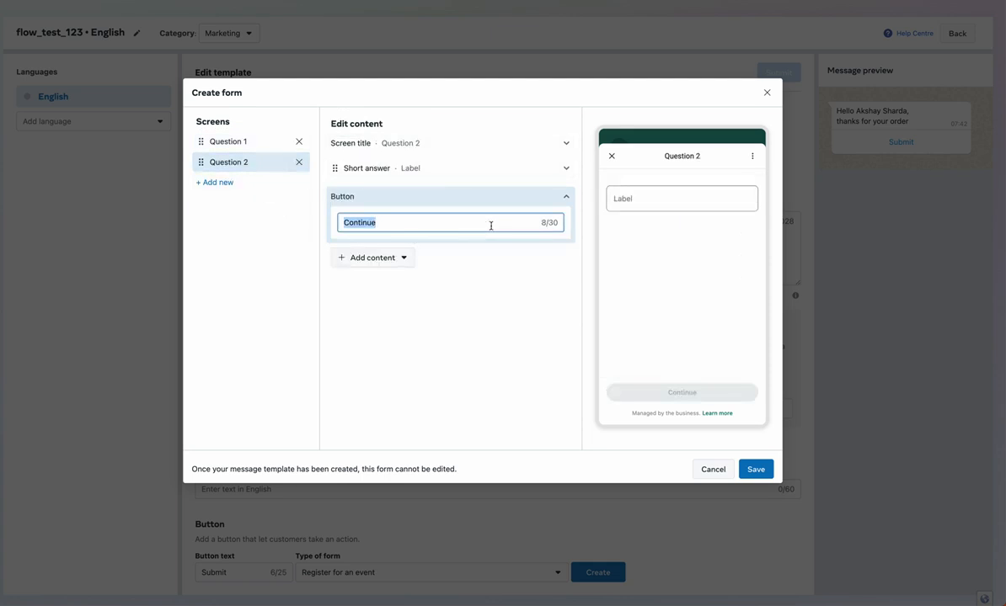
type("Next Question")
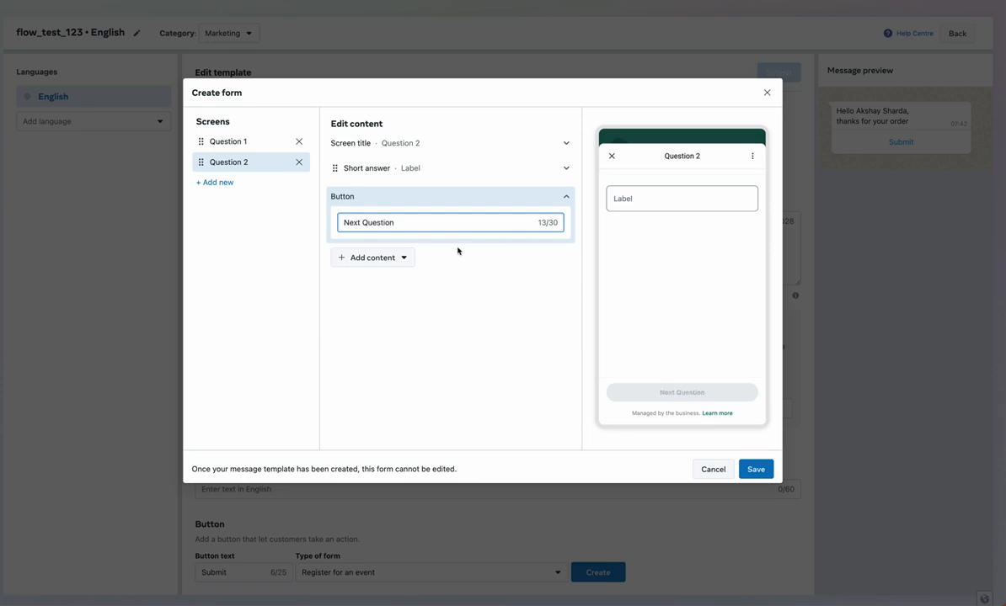
left_click(405, 258)
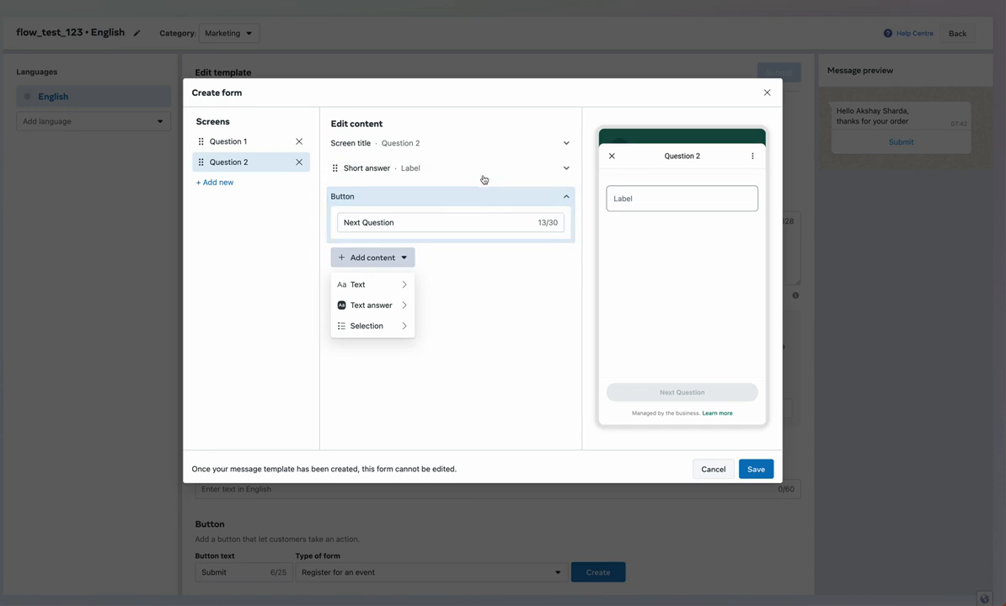
left_click(473, 169)
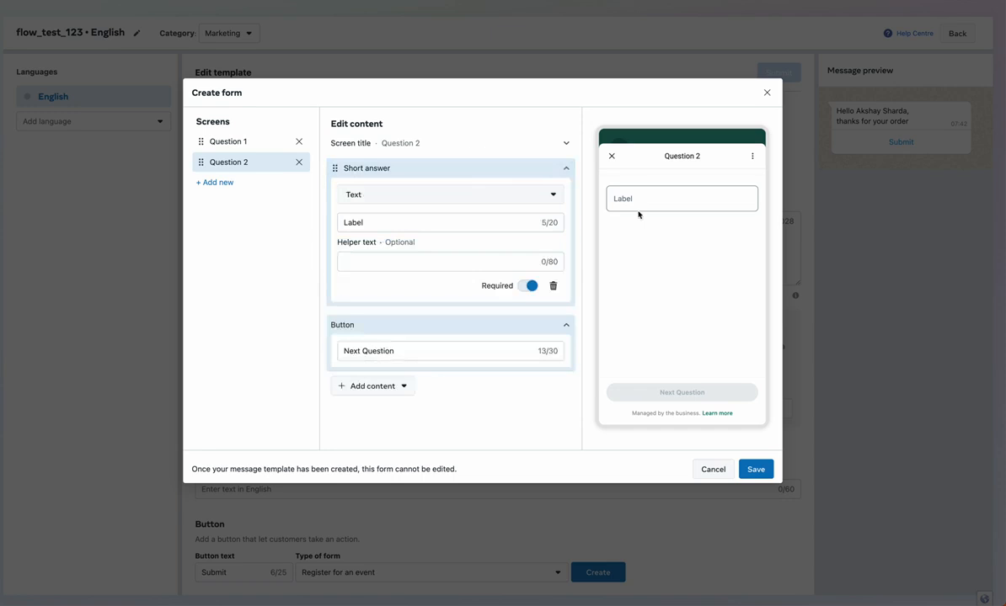
left_click(553, 286)
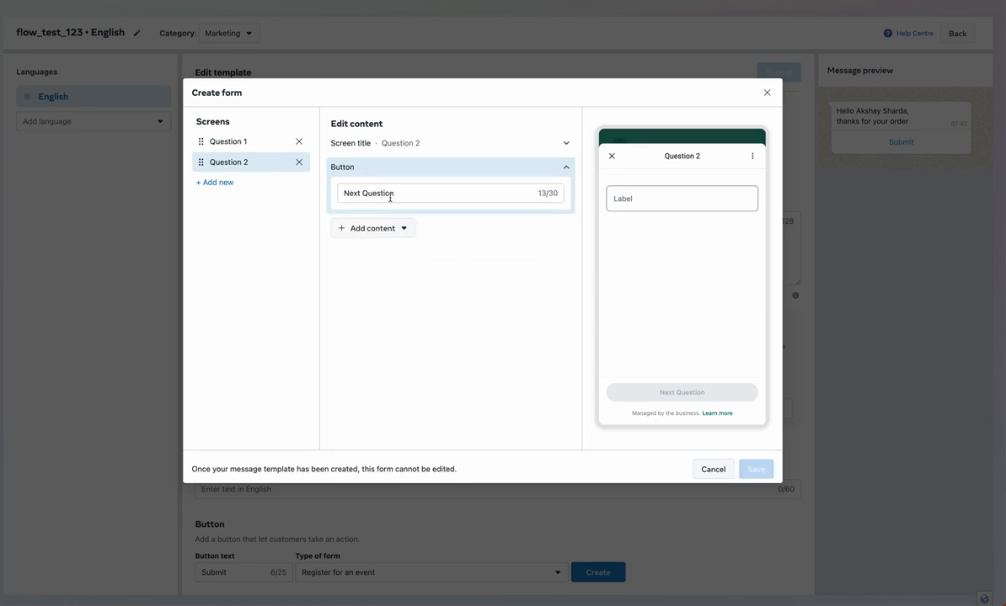
Add a small heading reading 'What is your age ?' to Question 2
left_click(390, 234)
mouse_move(385, 258)
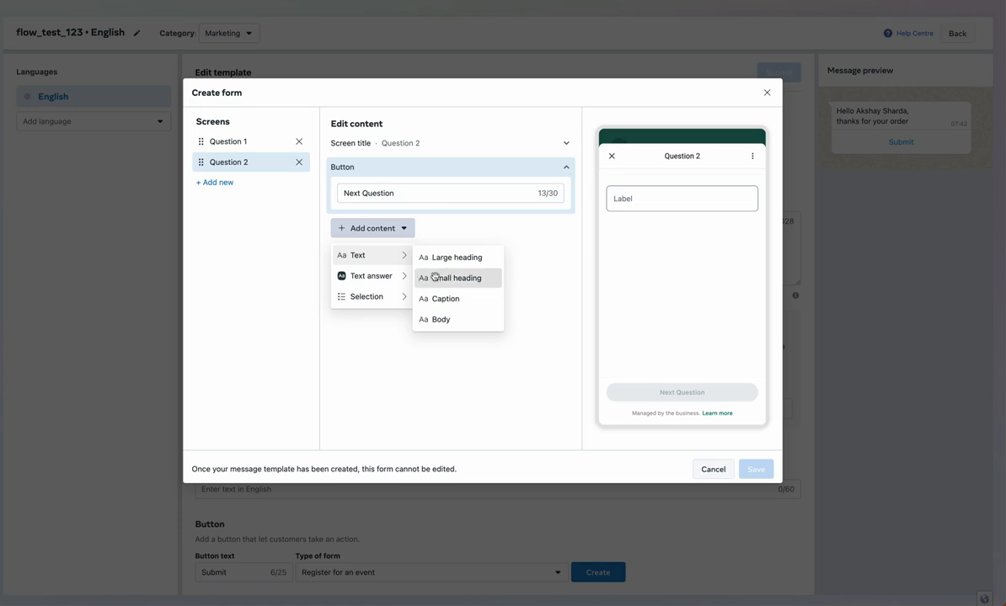
left_click(434, 281)
left_click(404, 222)
double_click(406, 224)
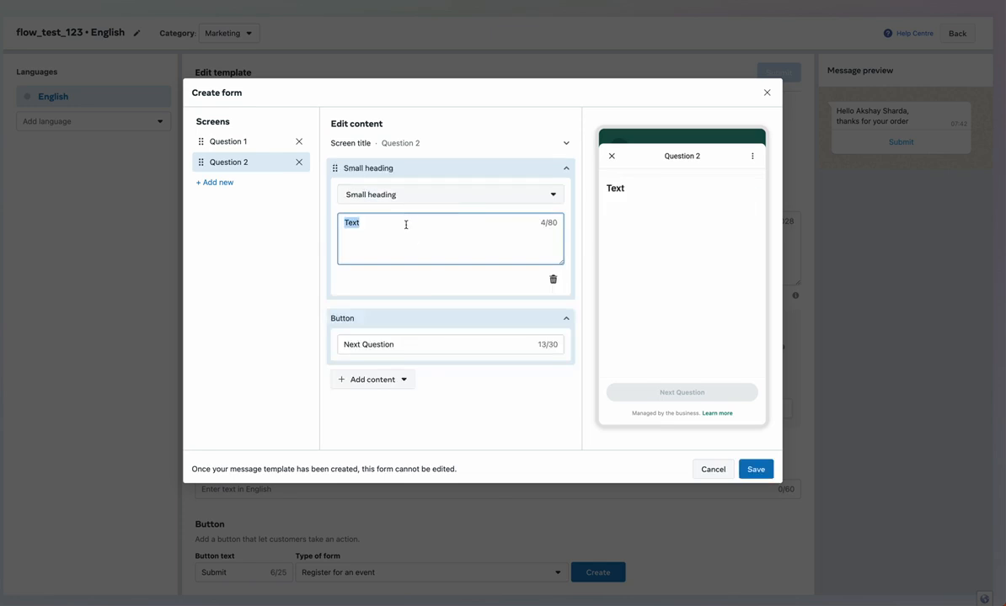
type("What is your")
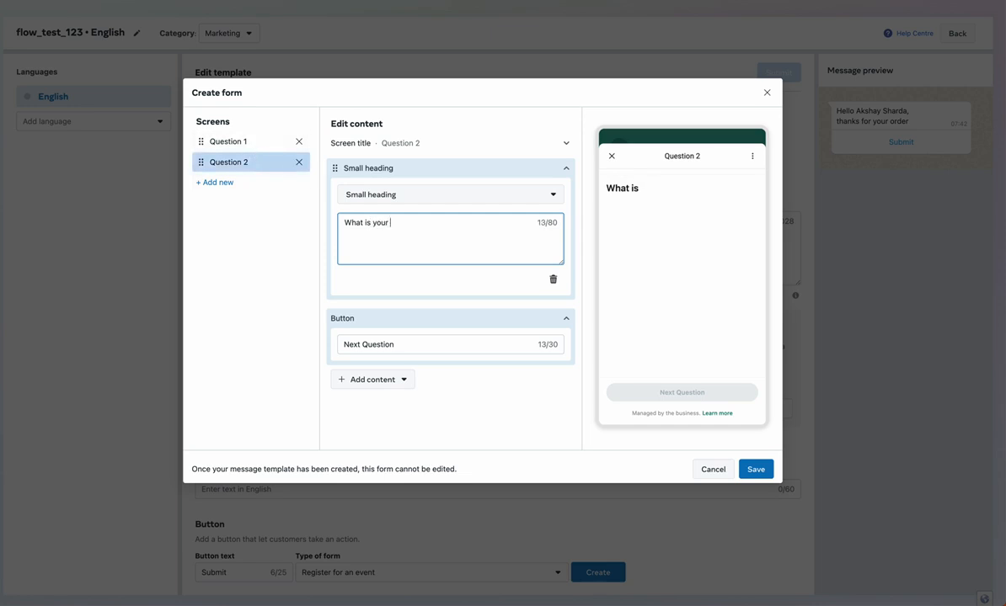
Add a single-choice block, delete the small heading, and paste the age question as its label
left_click(381, 380)
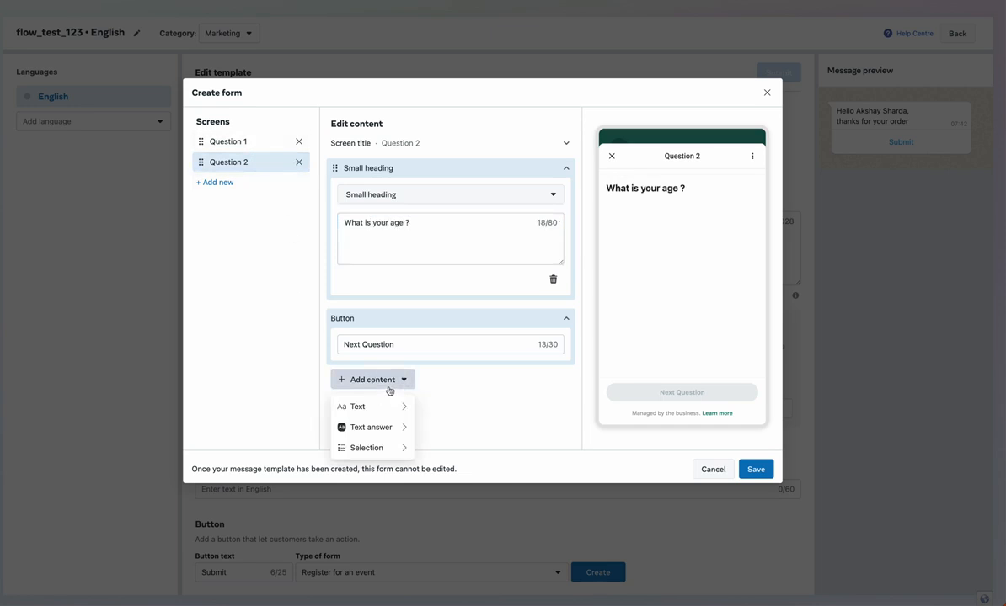
mouse_move(400, 449)
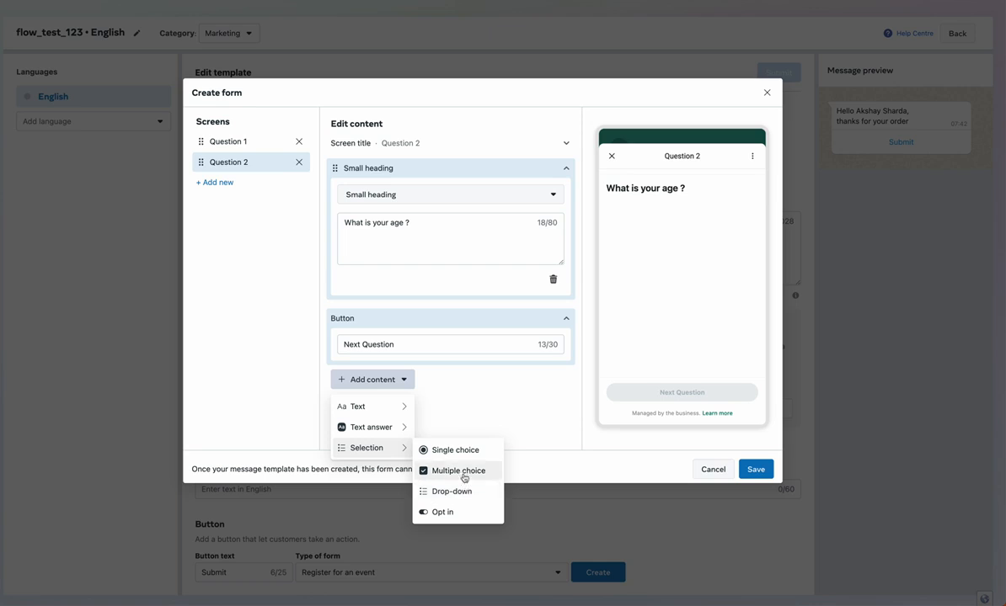
left_click(464, 453)
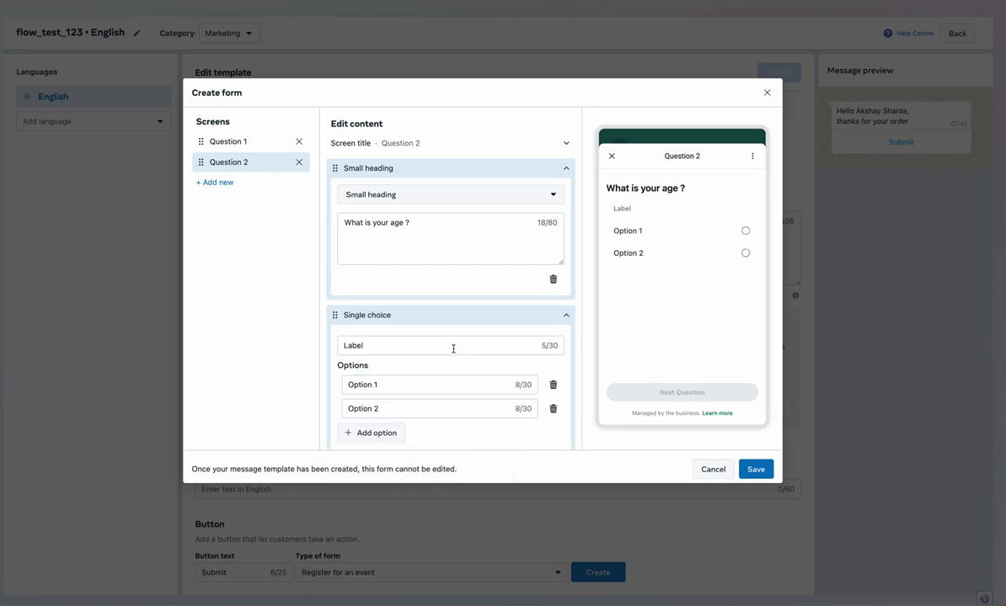
triple_click(420, 220)
key("ctrl+c")
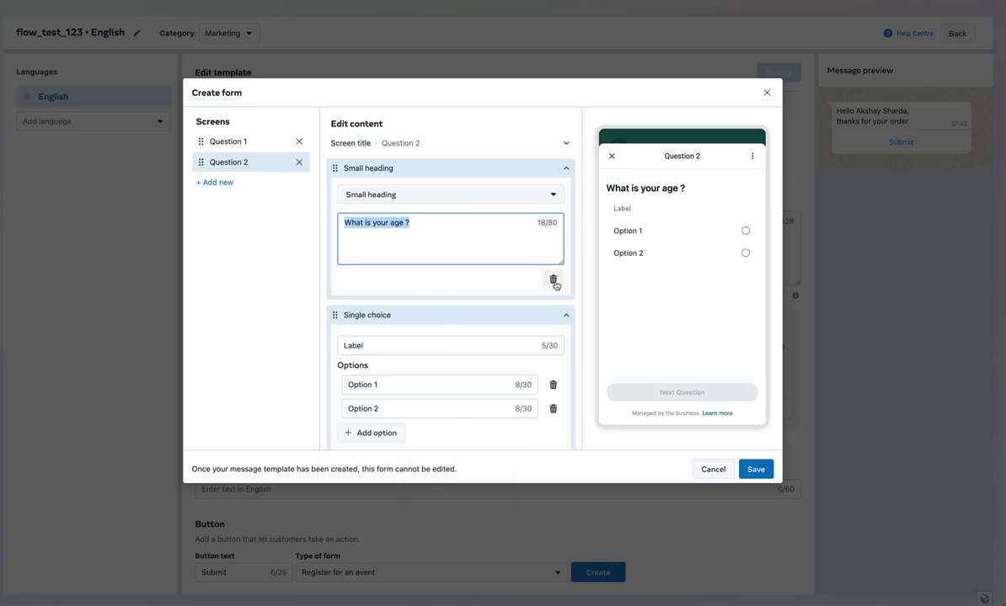
left_click(552, 278)
triple_click(435, 198)
key("ctrl+v")
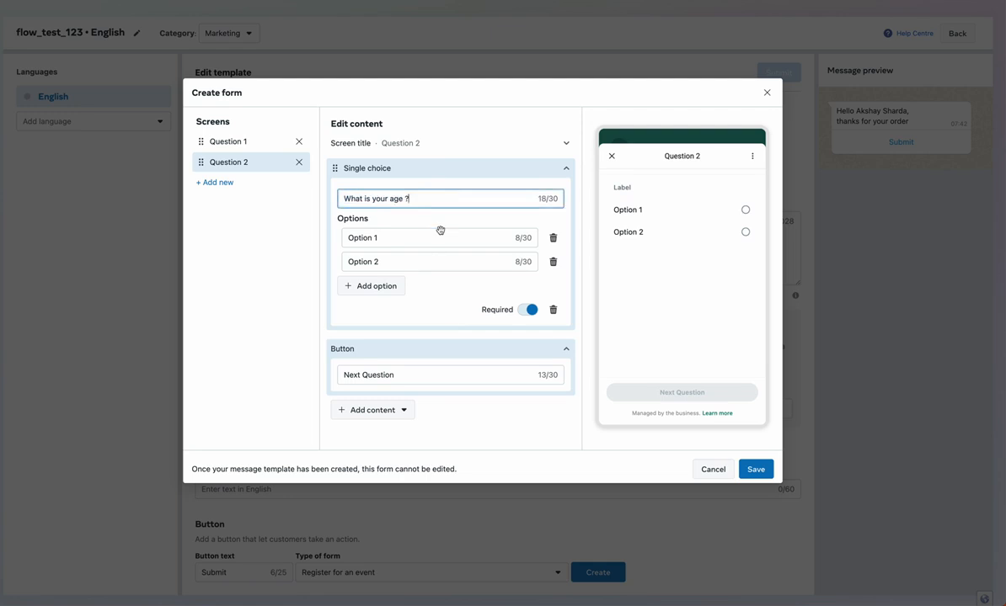
Fill the age options with Below 18 Years, 18 - 30 Years and Above 30 Years
left_click(440, 238)
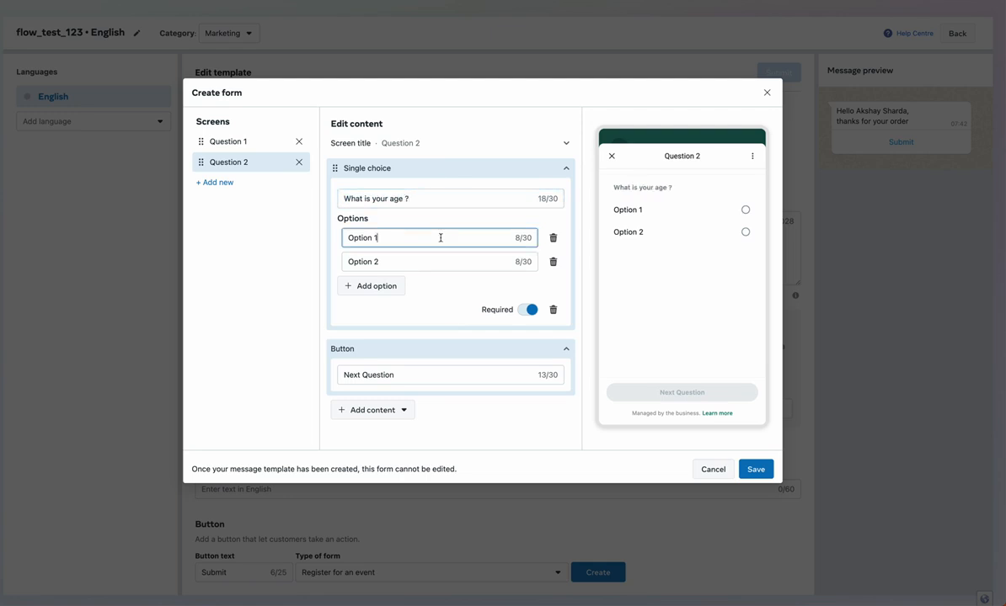
left_click(394, 240)
triple_click(393, 240)
type("Below 18 Years")
left_click(392, 264)
triple_click(392, 264)
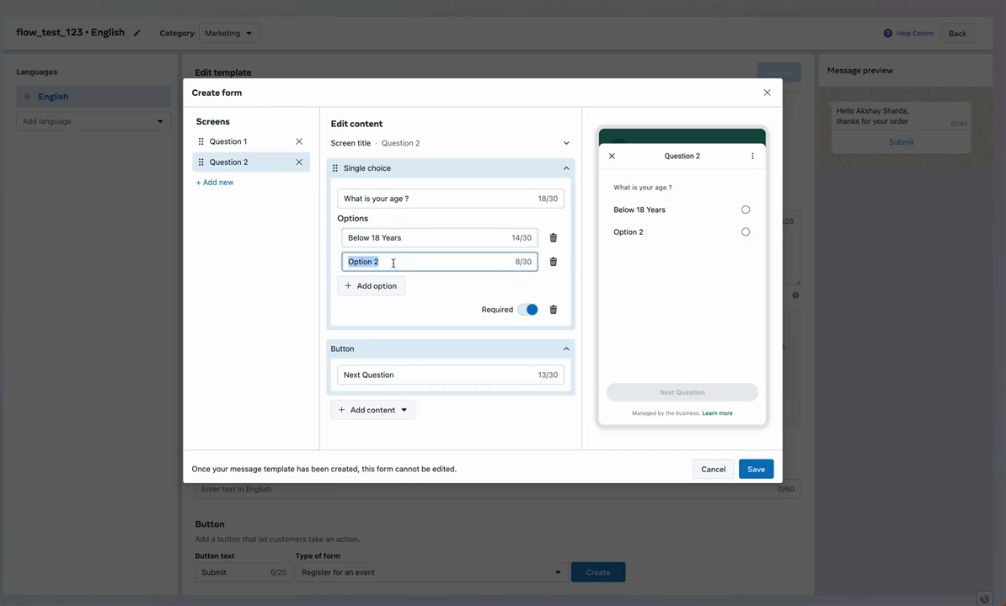
type("18 - 30 Years")
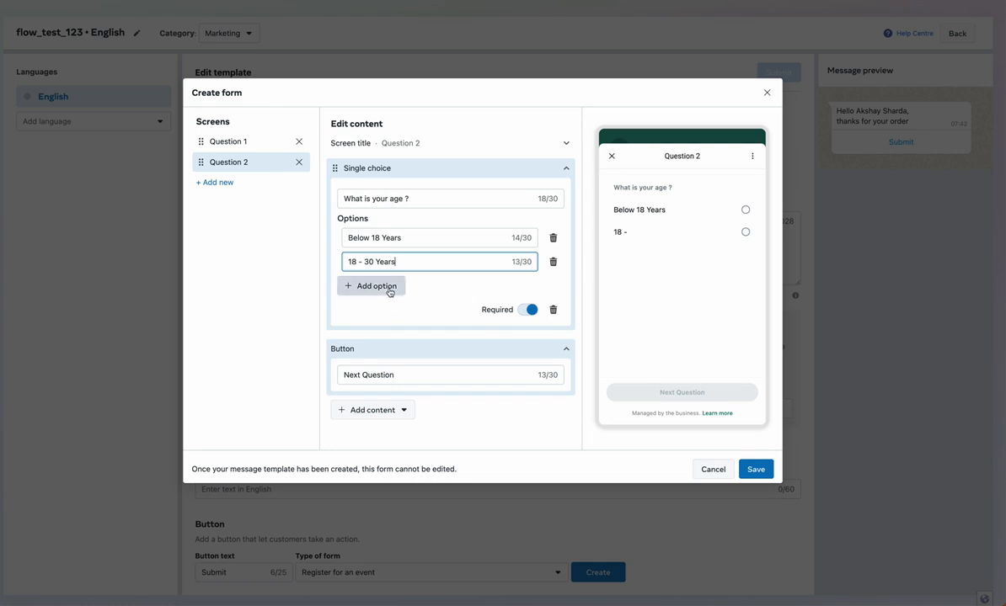
left_click(385, 286)
double_click(388, 289)
type("Above 30 Years")
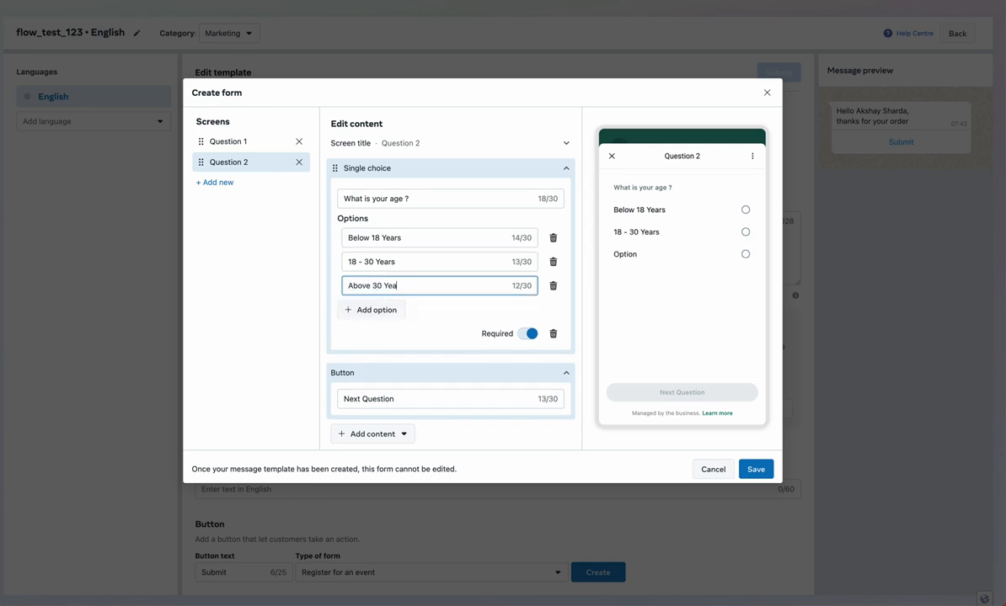
left_click(274, 185)
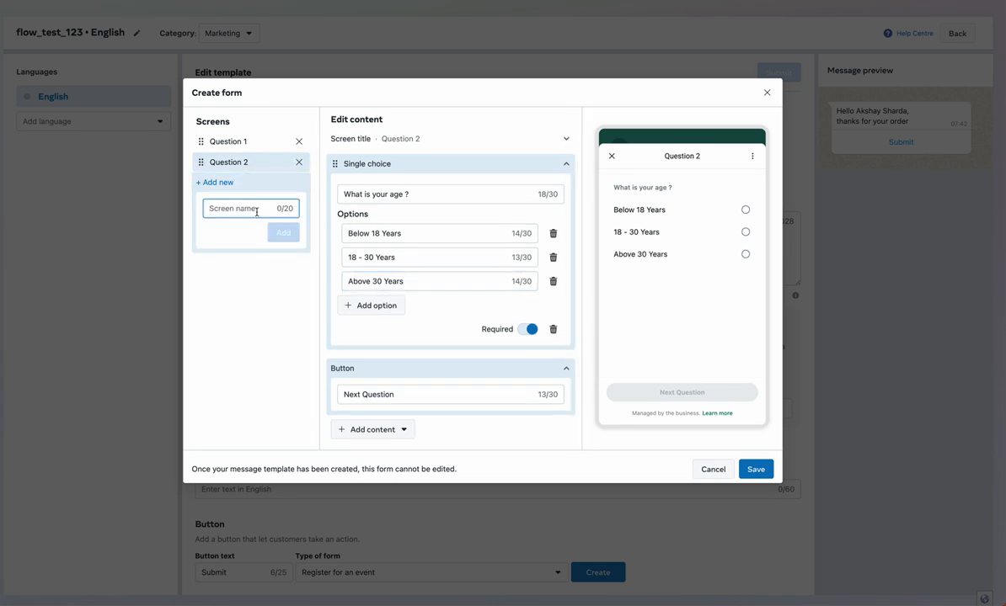
Create a Question 3 screen, remove its Short answer block and rename the button to Submit
type("Question 3")
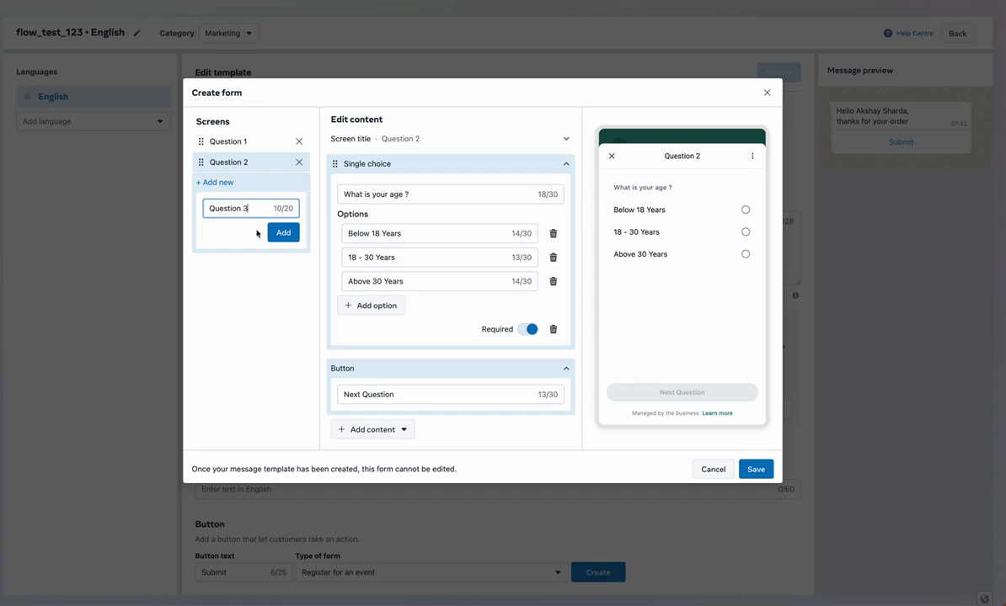
left_click(283, 233)
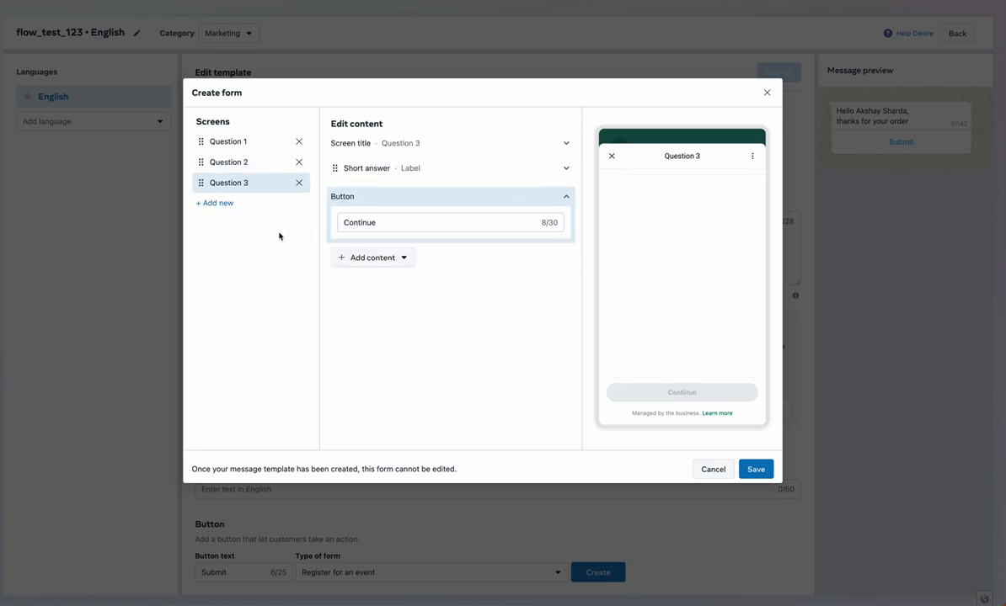
left_click(406, 171)
left_click(550, 285)
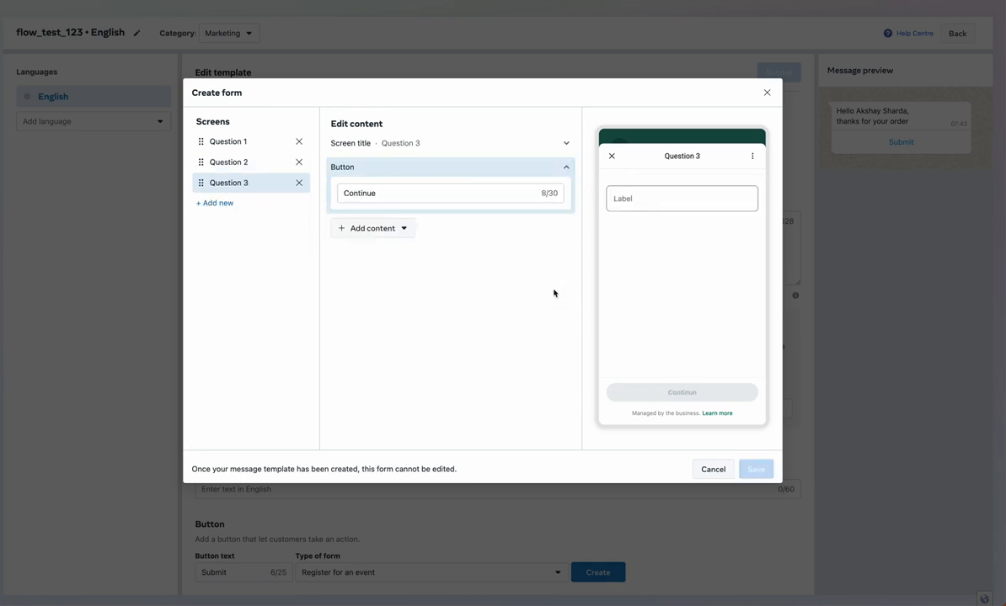
double_click(398, 195)
type("Submit")
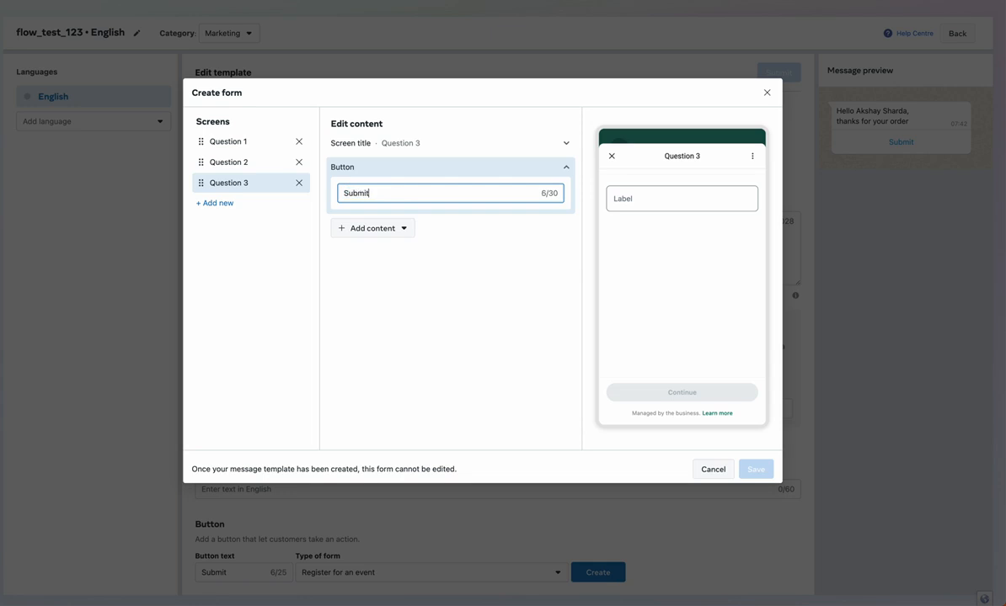
Add a single-choice question labelled 'How would you like to rate us'
left_click(399, 228)
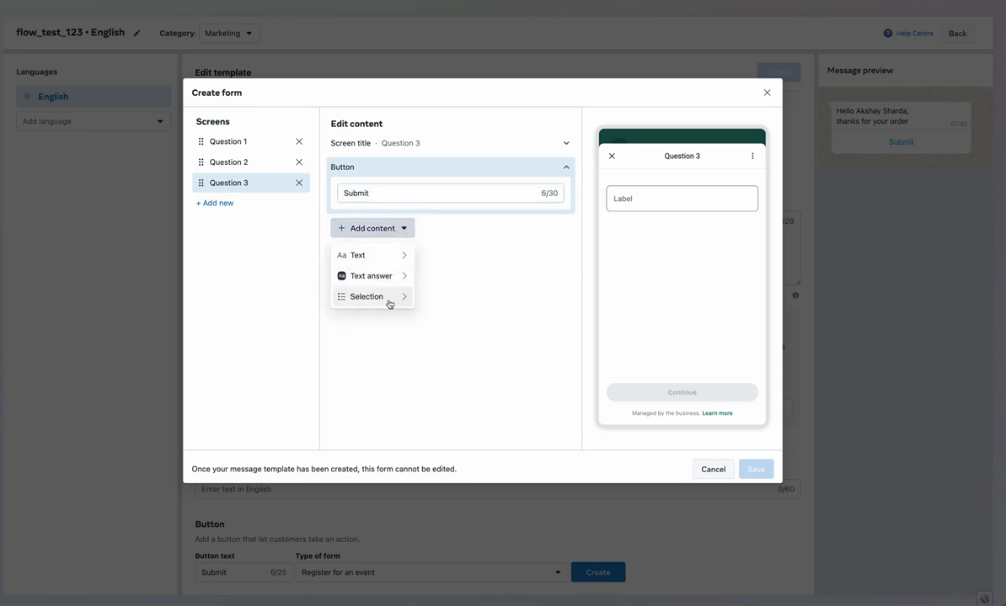
mouse_move(393, 303)
left_click(455, 302)
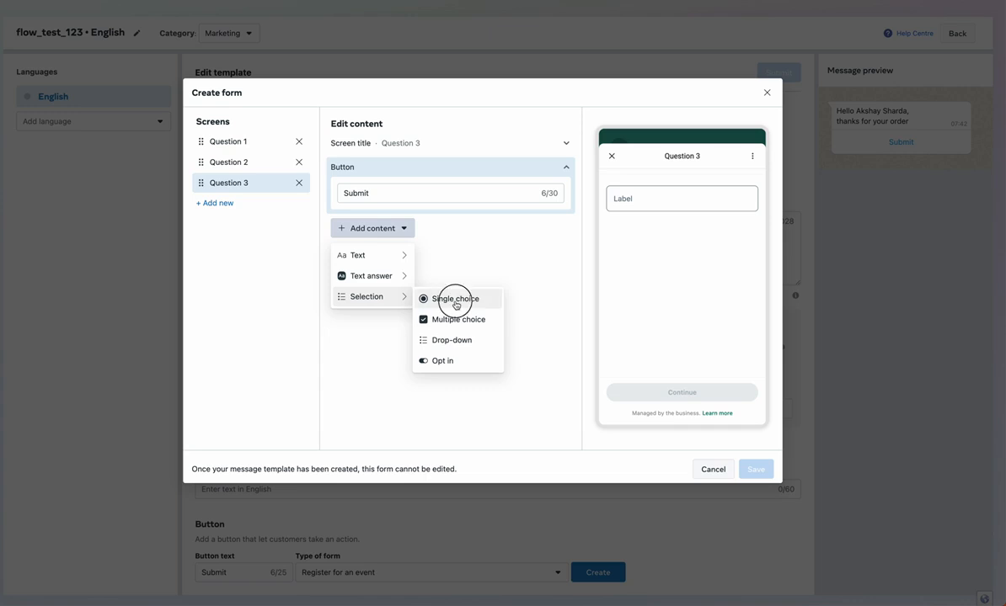
left_click(413, 199)
key("ctrl+a")
type("How ")
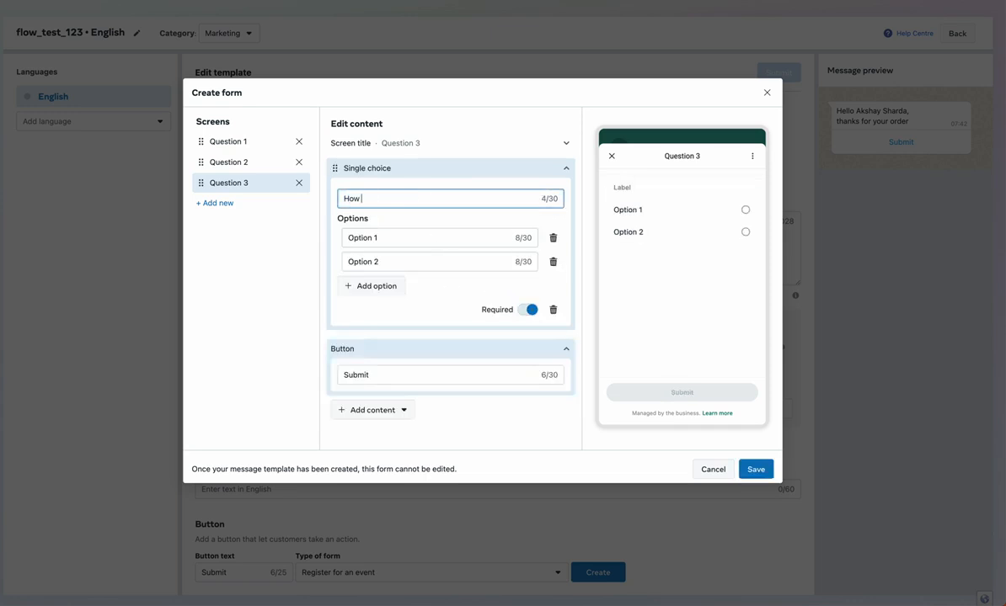
type("would you like to rate us")
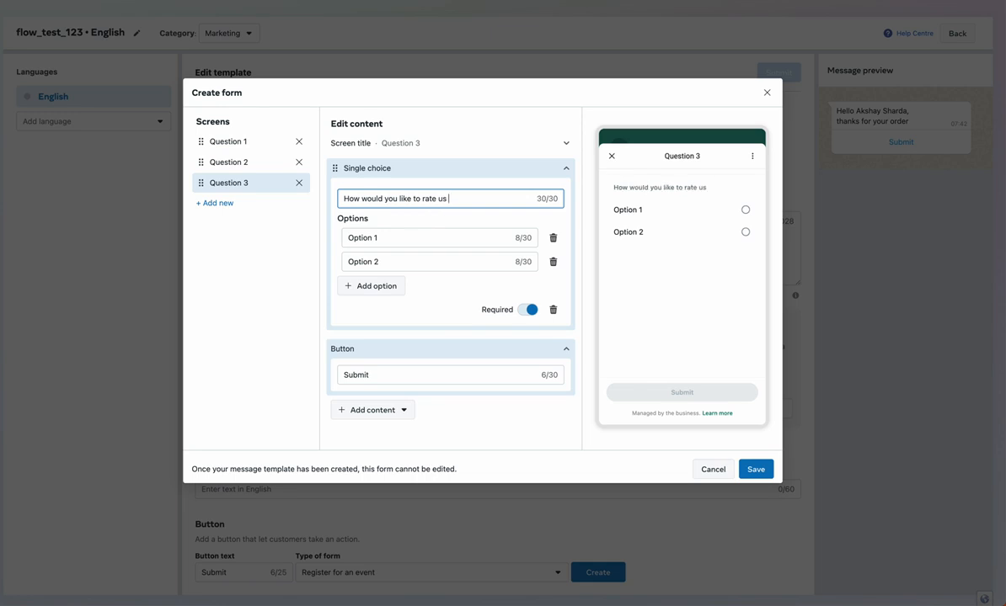
Set the rating options to 5 Star, 4 Star and a third option, Average
left_click(445, 238)
key("ctrl+a")
type("5 Star")
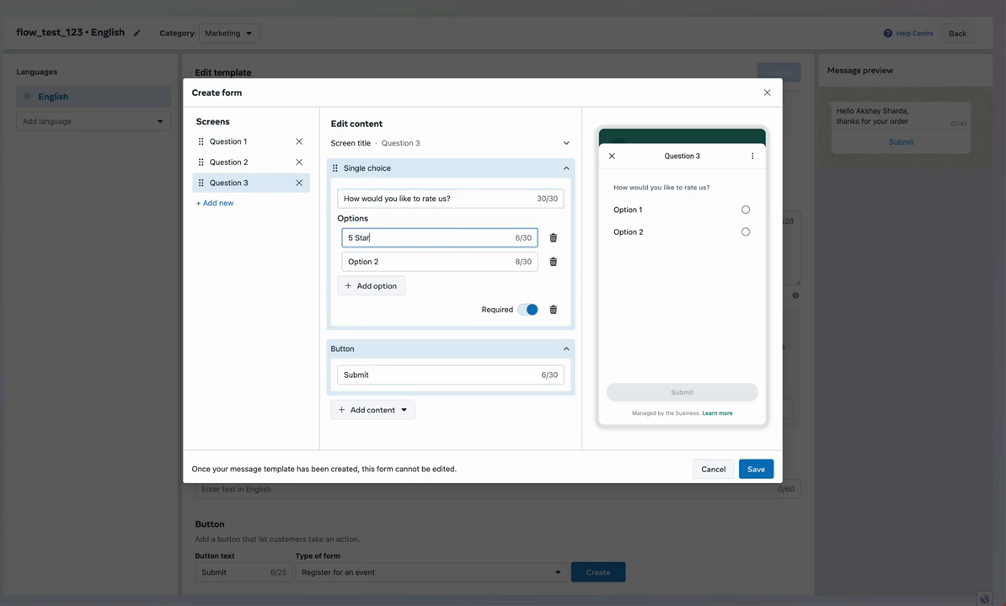
left_click(456, 259)
key("ctrl+a")
type("4 ")
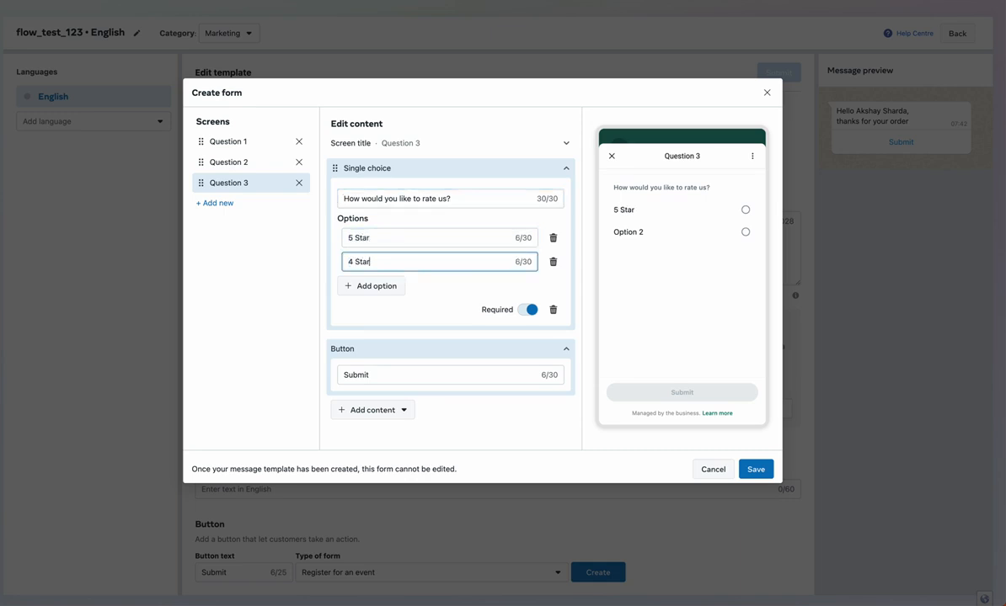
type("Star")
left_click(389, 285)
left_click(391, 286)
key("ctrl+a")
type("A")
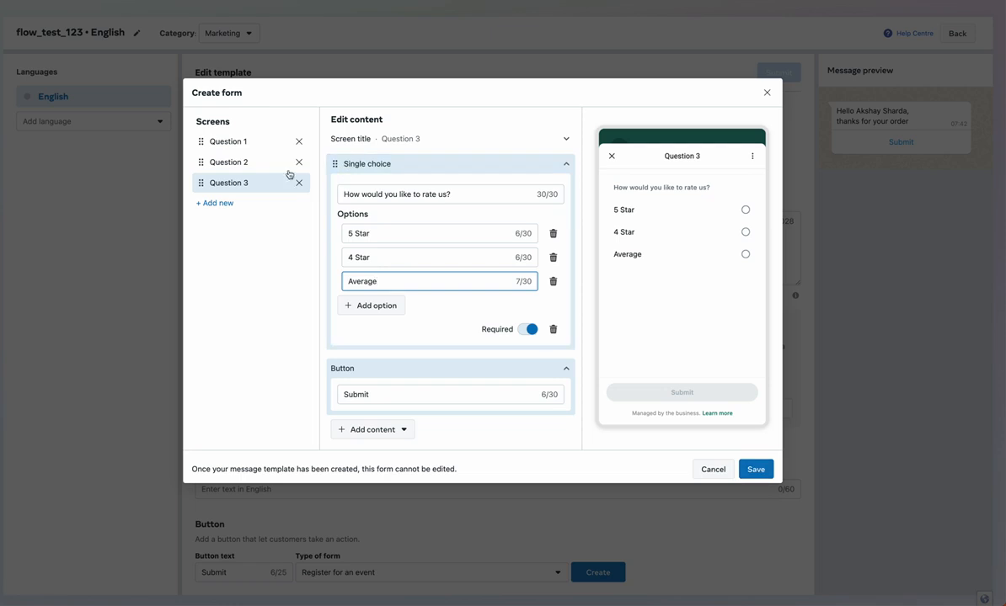
Preview Questions 1–3, trying the answers Female, Other and Average, then save the form
left_click(244, 144)
left_click(700, 261)
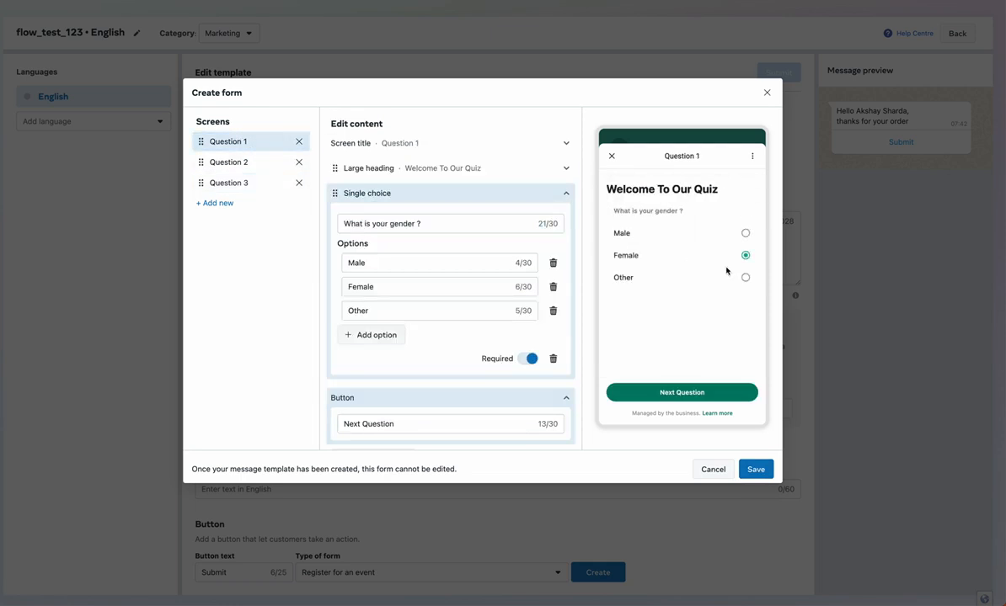
left_click(674, 276)
left_click(265, 161)
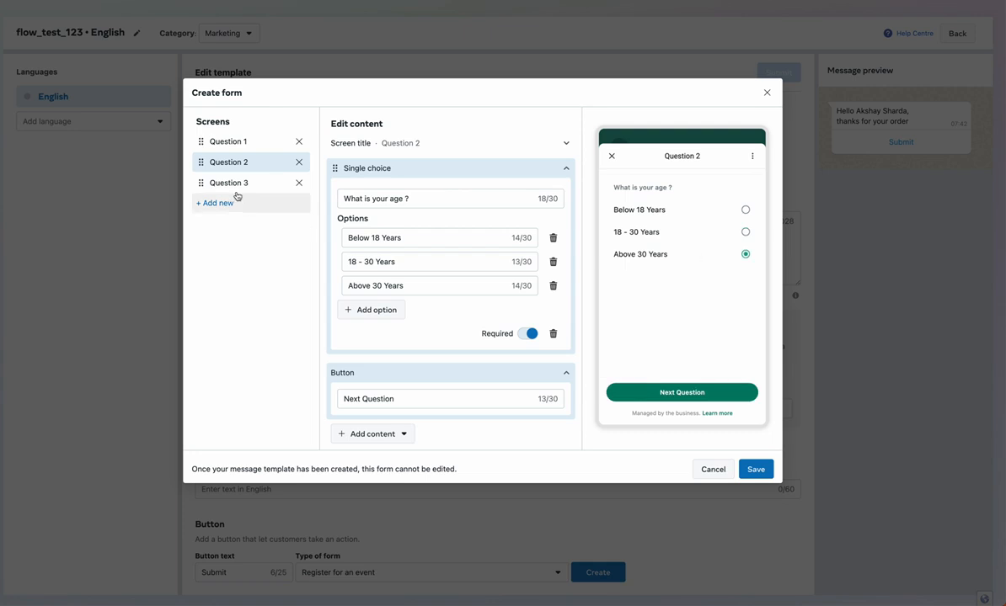
left_click(238, 185)
left_click(707, 254)
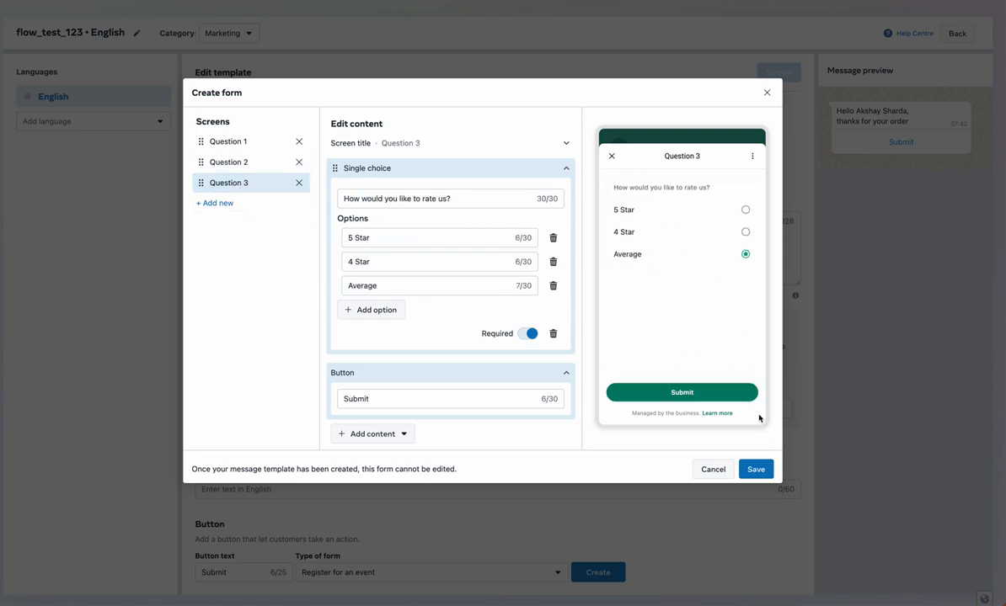
left_click(756, 469)
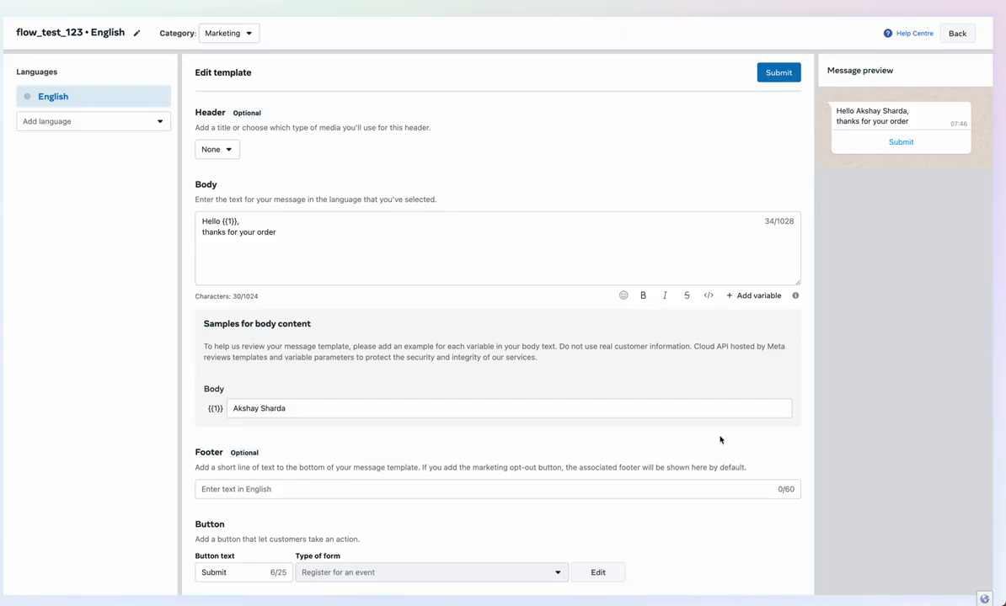
Scroll back to the top of the flow_test_123 Edit template page
scroll(720, 438, "up", 1)
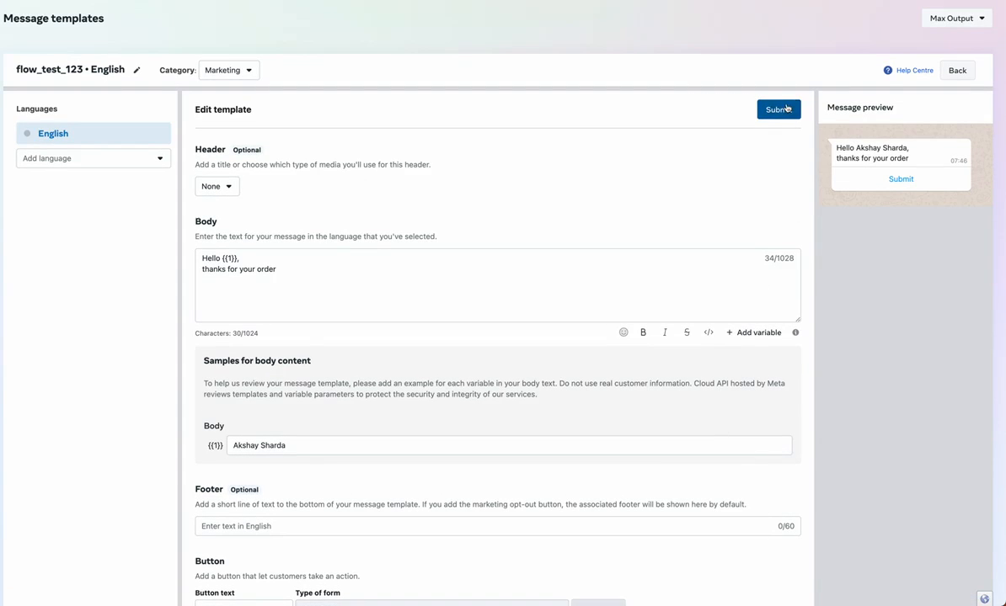
Submit flow_test_123 for review in English and dismiss the submitted notice
left_click(785, 109)
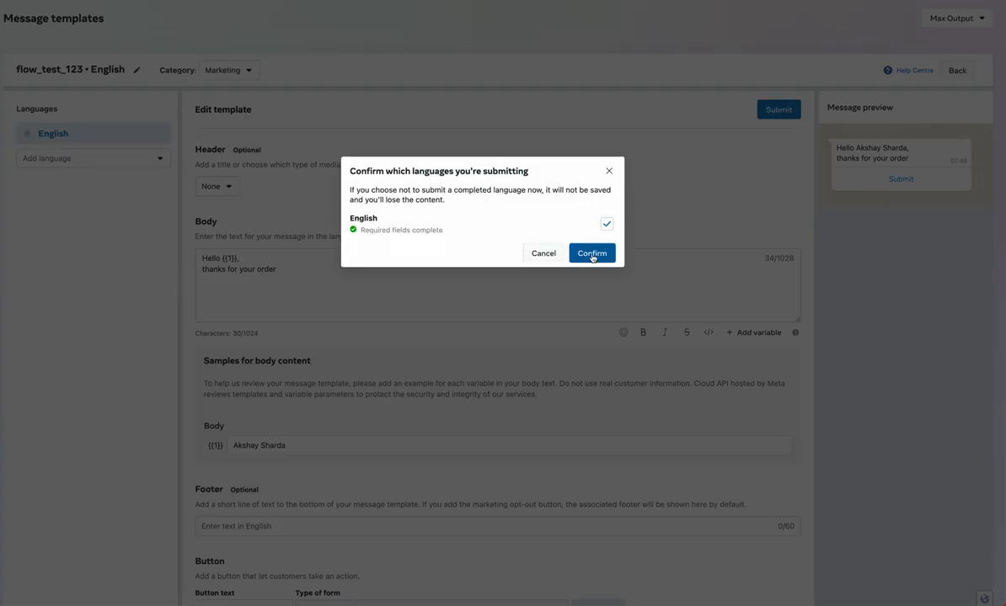
left_click(592, 253)
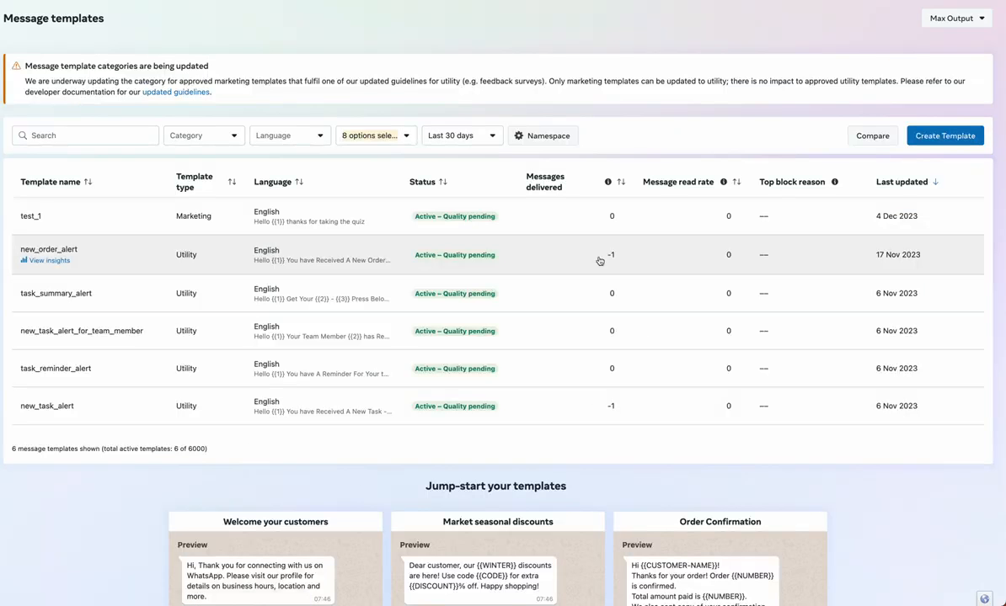
left_click(287, 251)
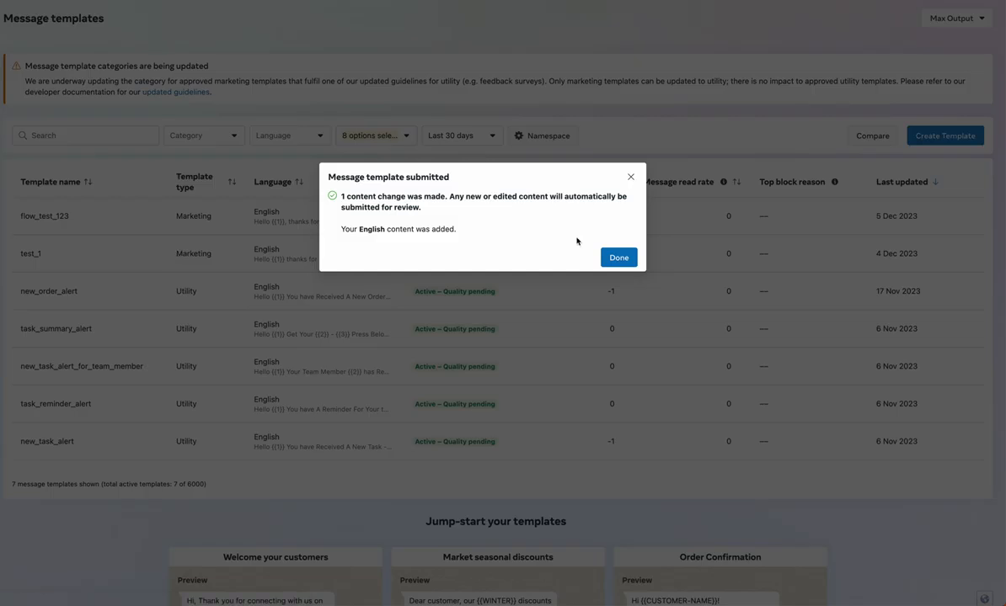
left_click(621, 258)
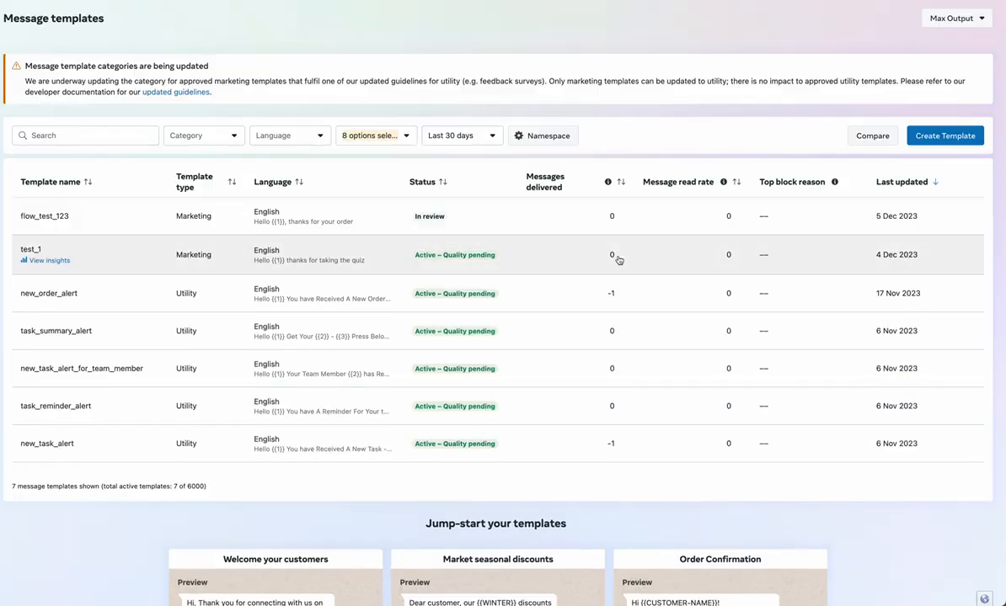
Open the flow_test_123 flow from the Flows list and scroll through its JSON
mouse_move(3, 172)
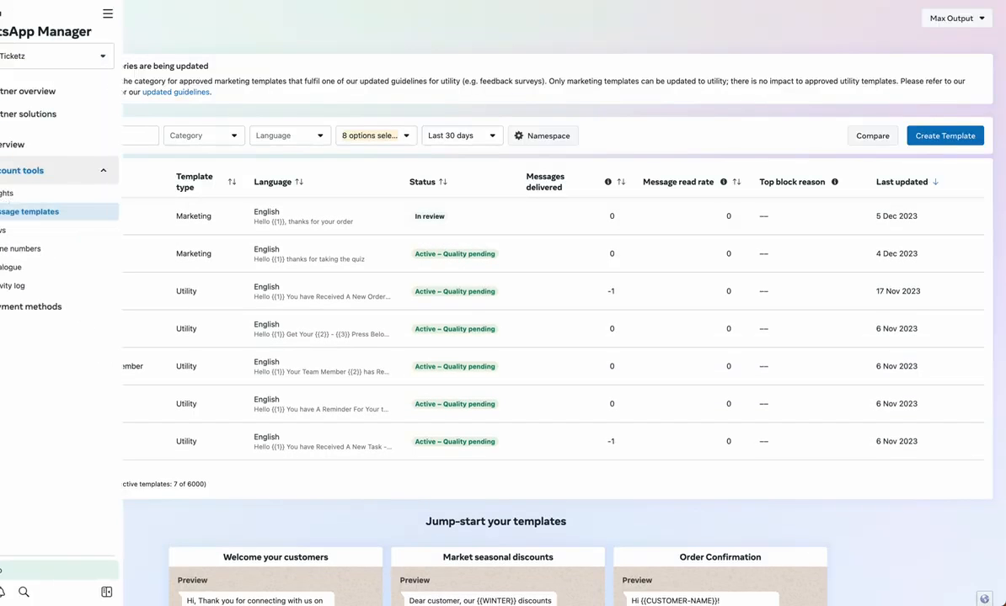
left_click(32, 230)
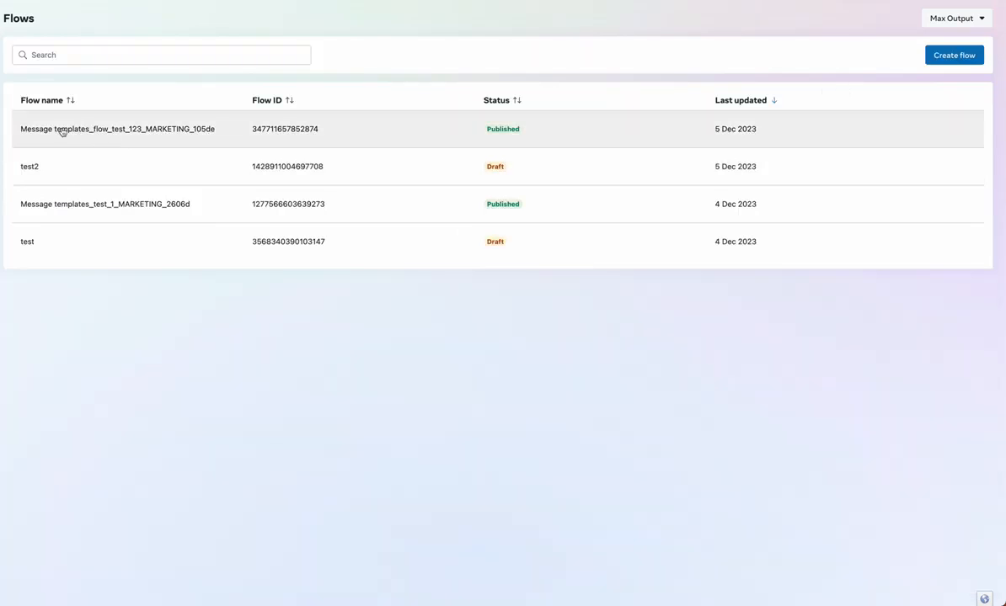
left_click_drag(45, 133, 220, 138)
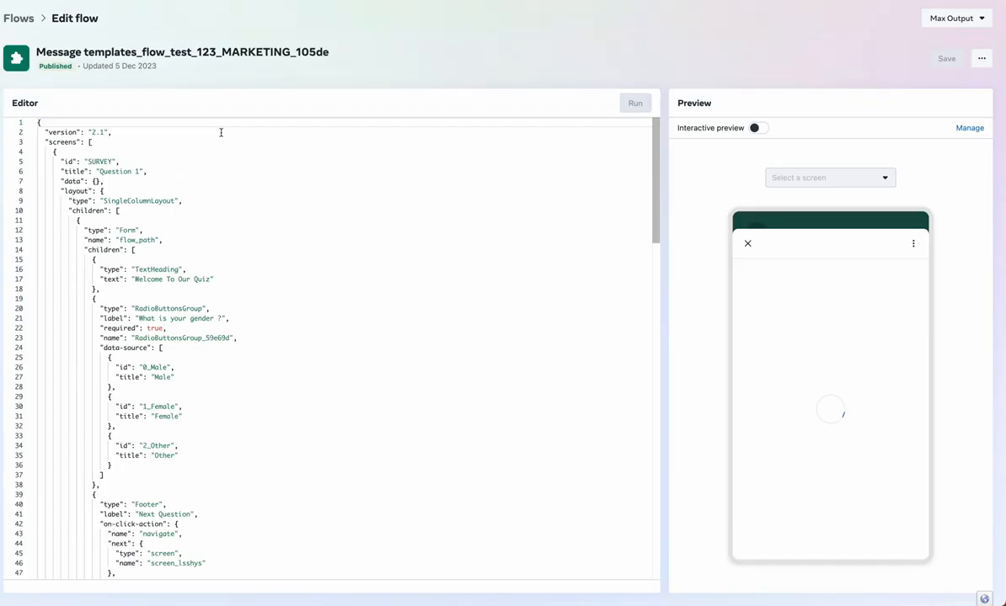
scroll(254, 324, "down", 15)
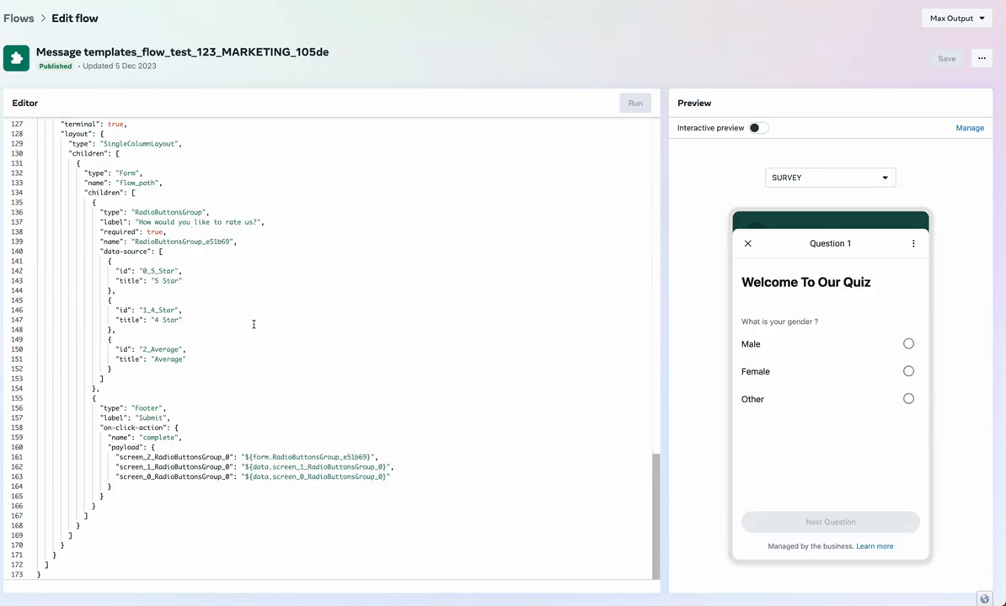
scroll(254, 324, "up", 15)
Switch the preview between the Question 1, 2 and 3 screens
left_click(817, 178)
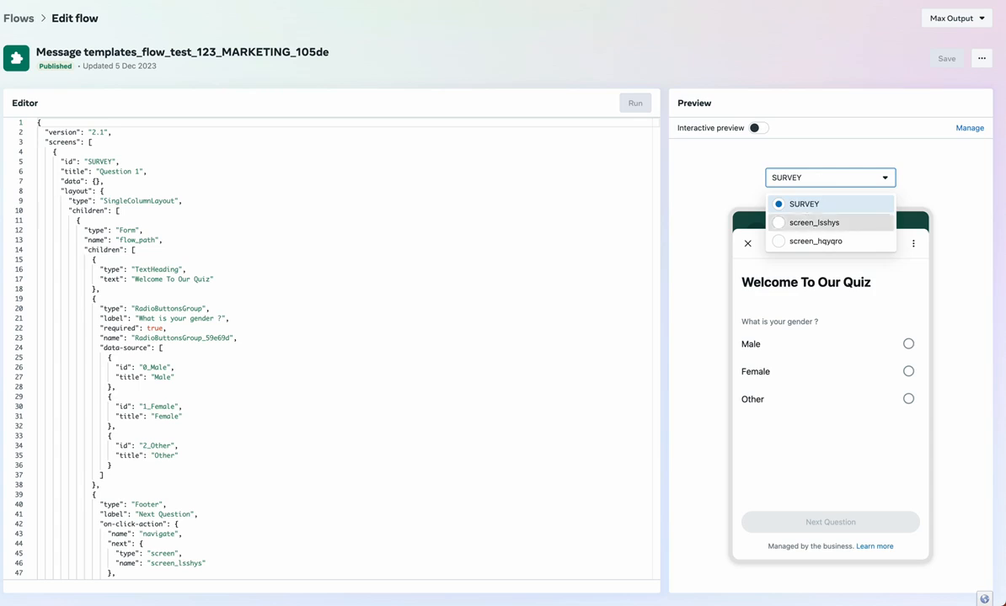
left_click(796, 240)
left_click(815, 178)
left_click(814, 241)
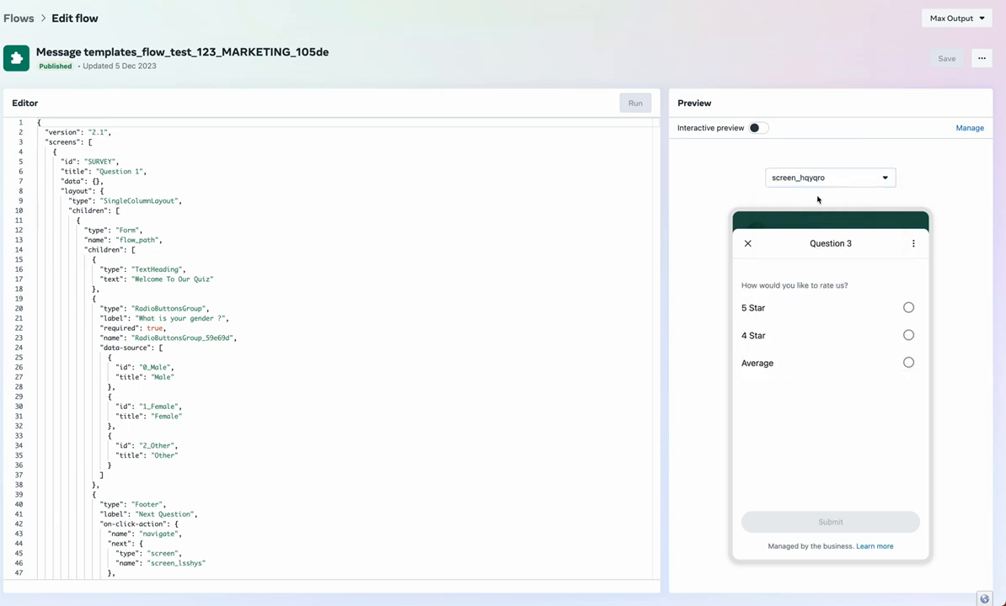
left_click(817, 178)
left_click(815, 205)
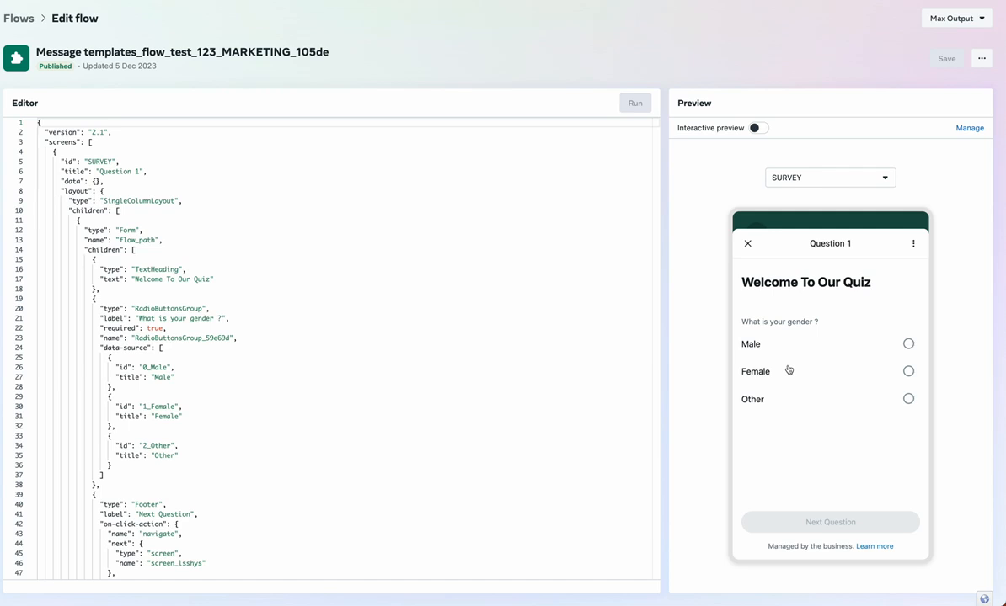
Cycle the preview again through Question 3, 2 and 1, then recheck the JSON
left_click(785, 177)
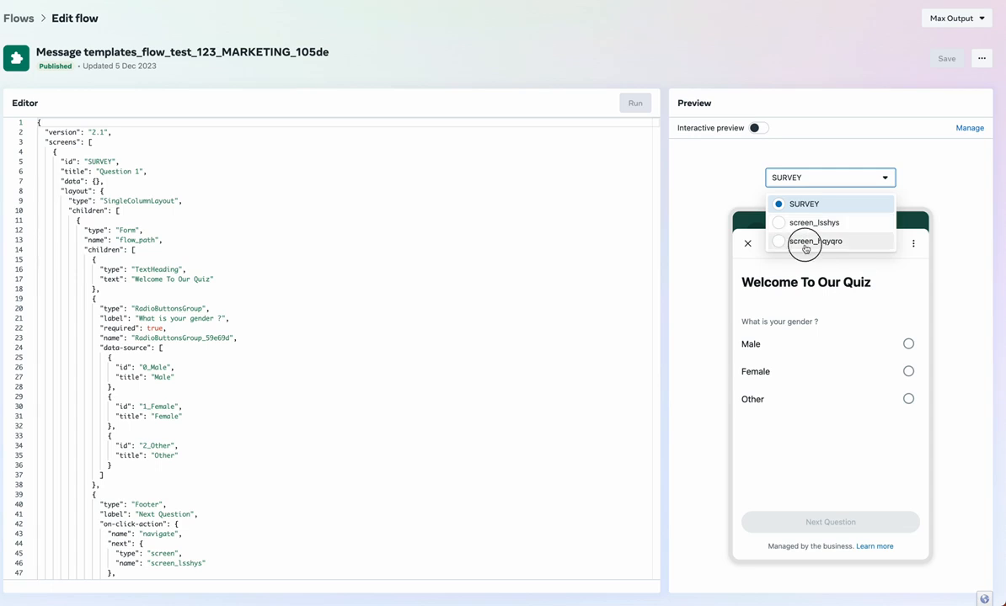
left_click(804, 241)
left_click(811, 179)
left_click(813, 223)
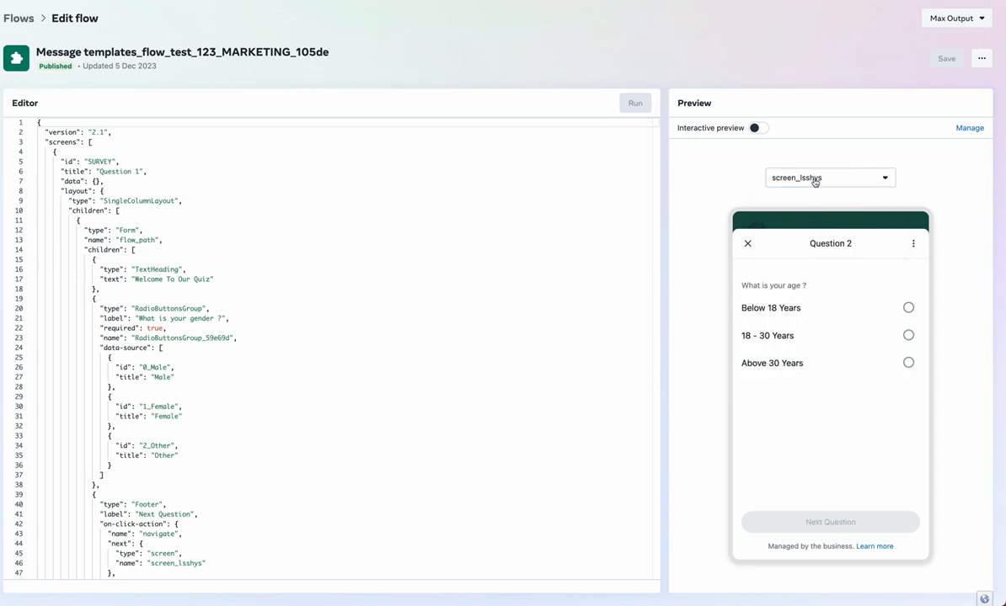
left_click(811, 179)
left_click(813, 200)
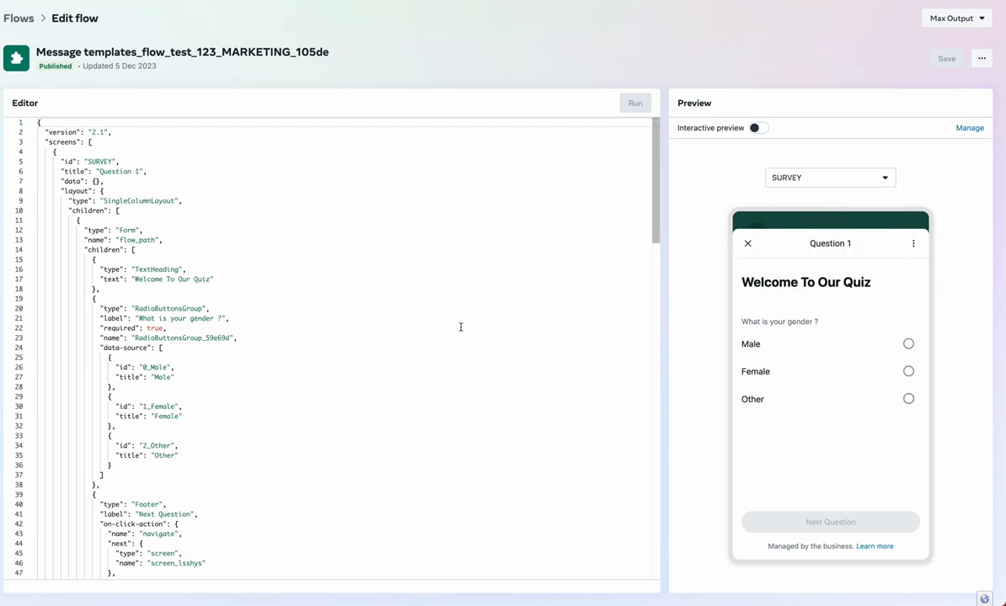
scroll(461, 327, "down", 15)
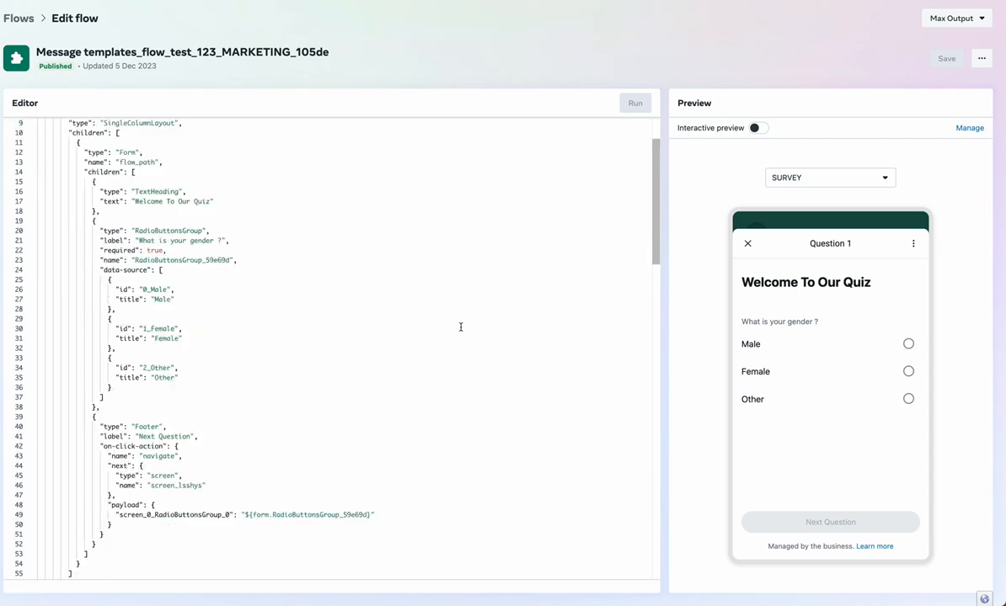
scroll(461, 326, "up", 15)
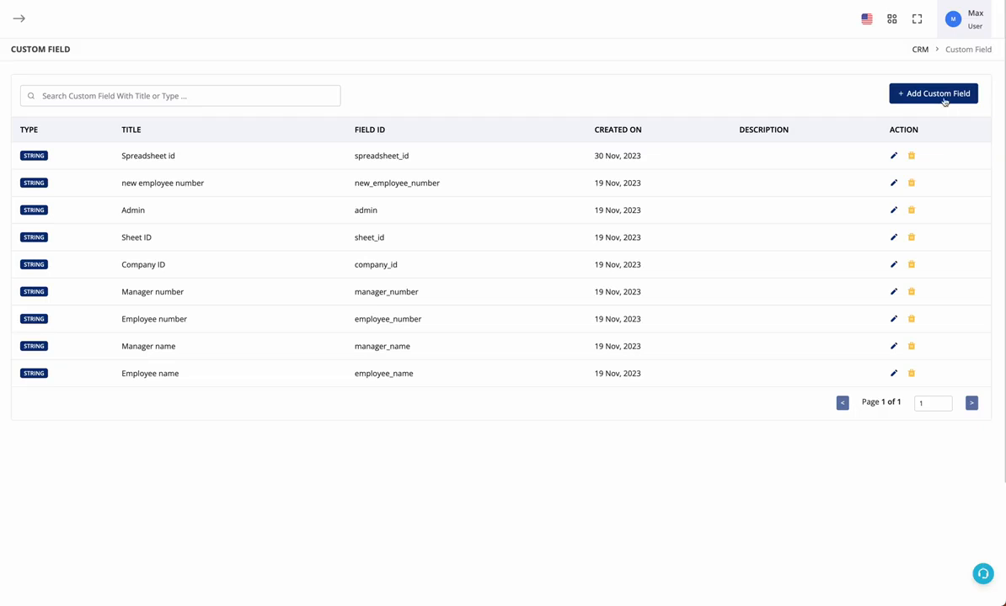
Add a String custom field named flow response
left_click(934, 93)
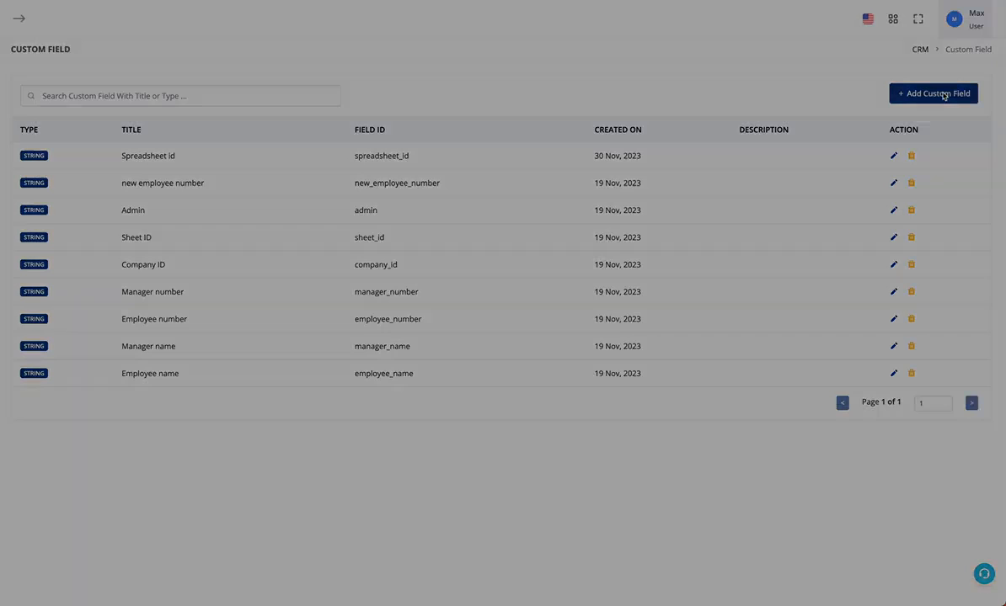
left_click(442, 221)
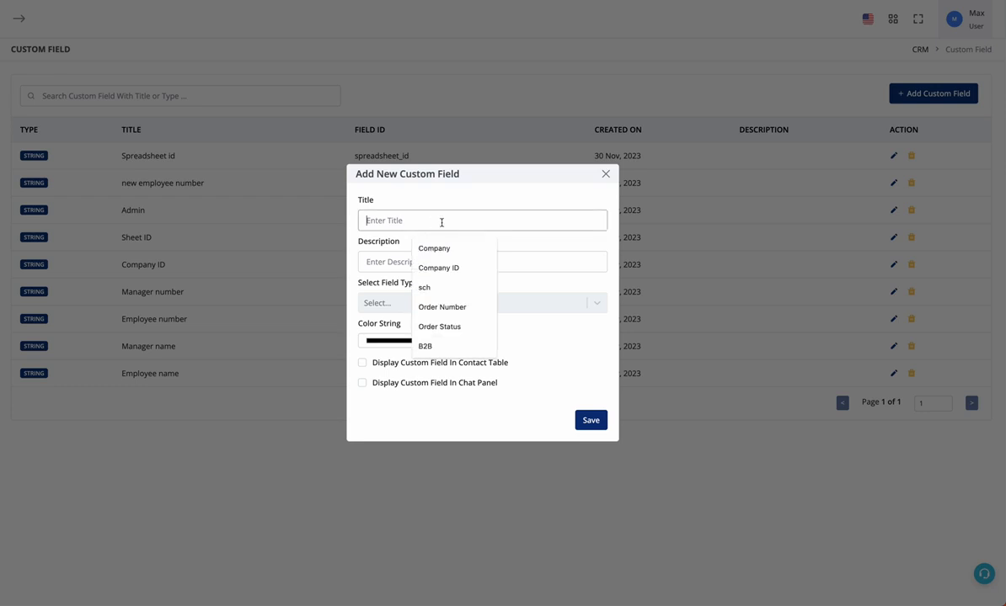
type("flow response")
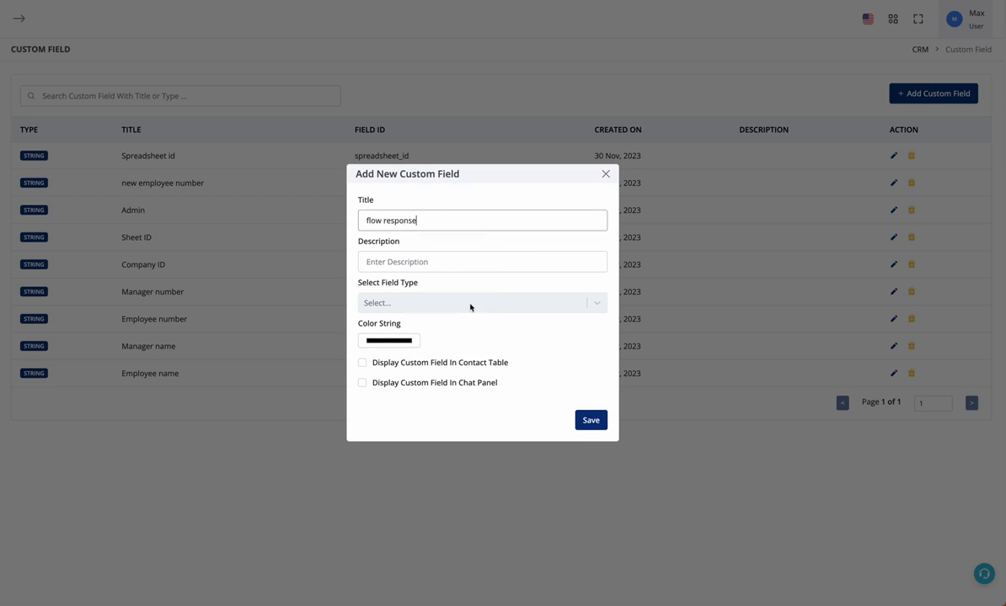
left_click(469, 307)
key("Return")
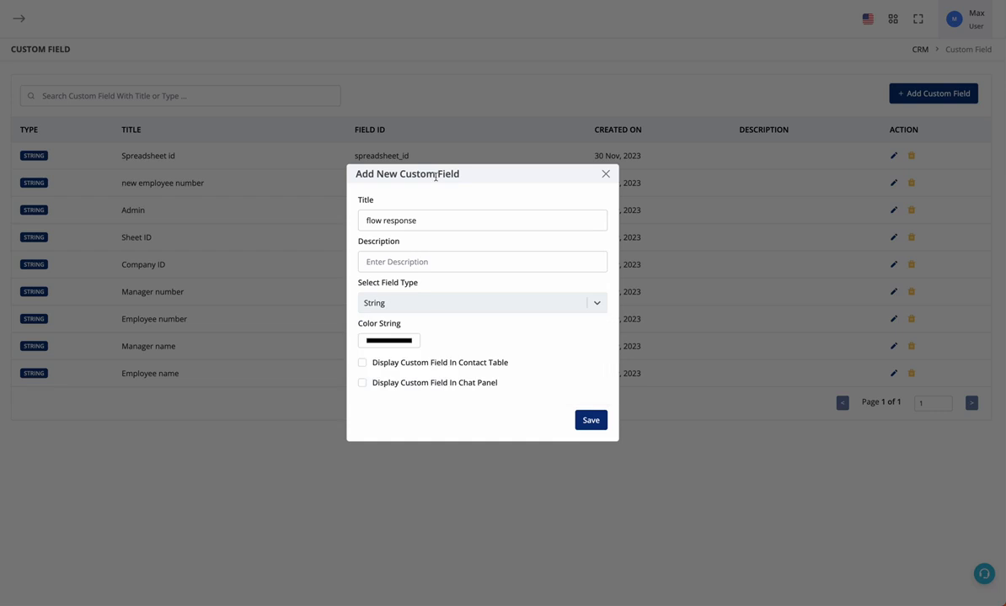
left_click(581, 420)
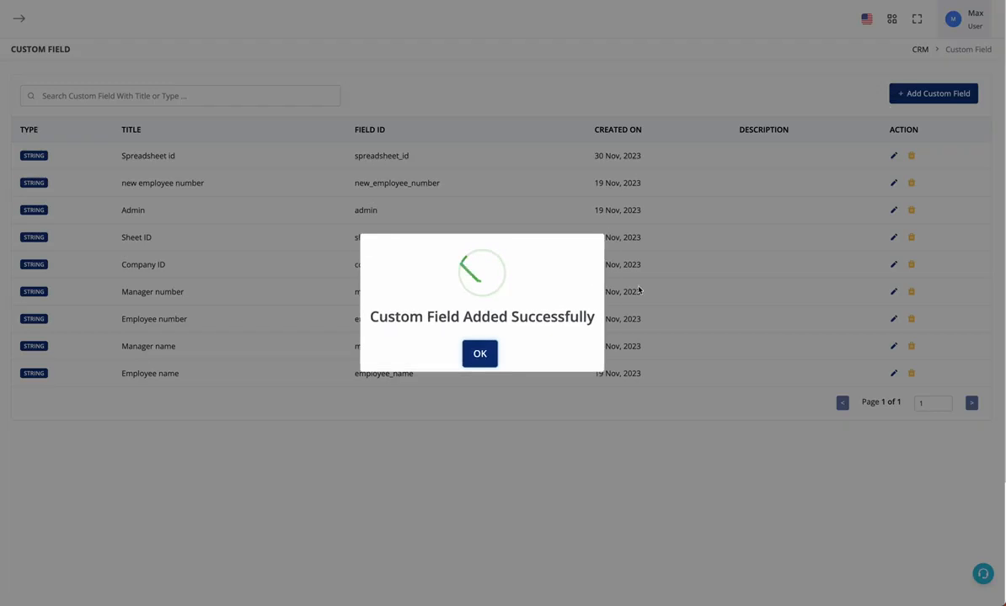
left_click(479, 352)
Add a String custom field named q1
left_click(977, 98)
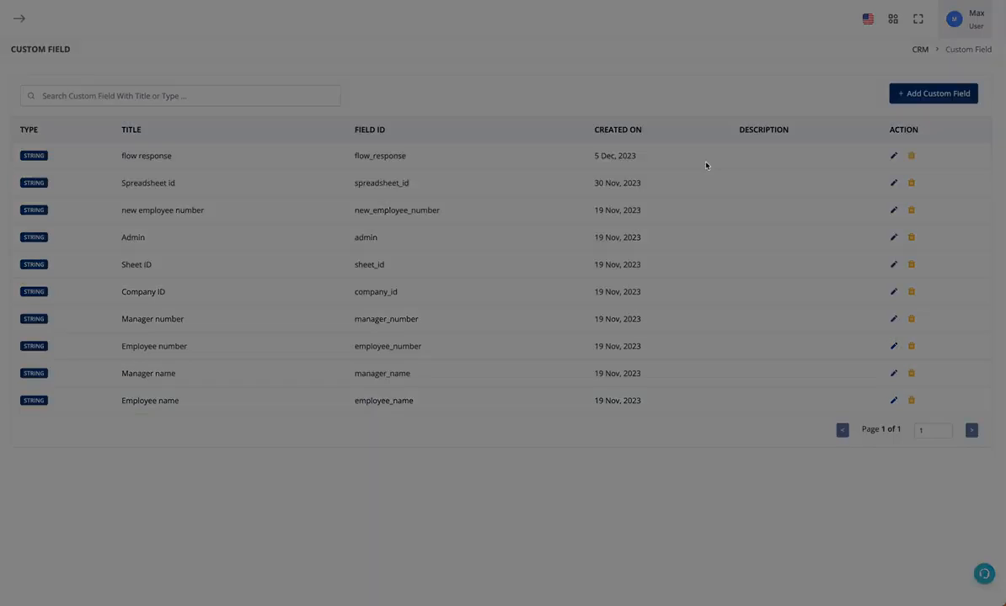
left_click(475, 216)
type("q1")
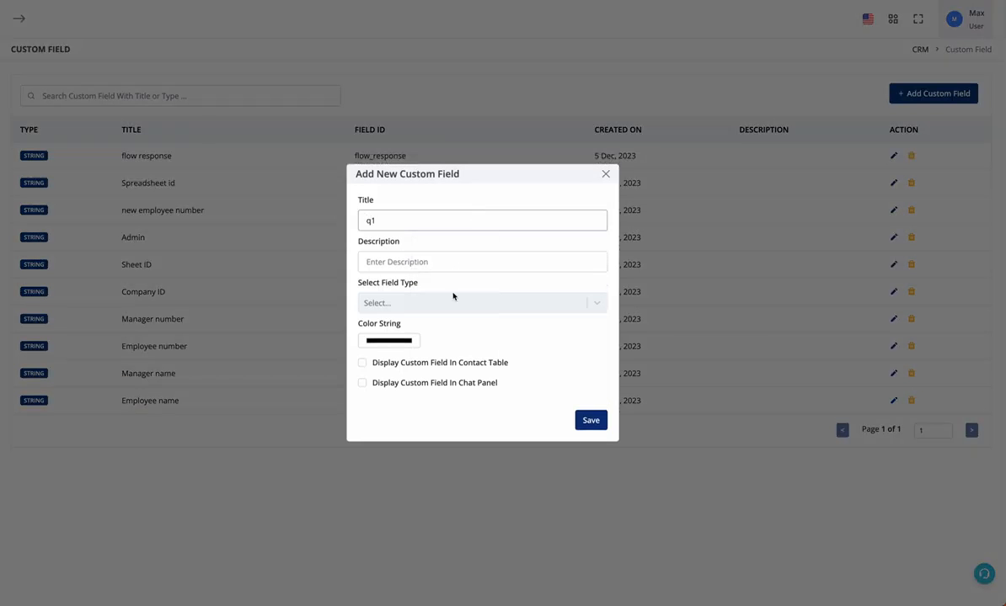
left_click(454, 296)
left_click(461, 327)
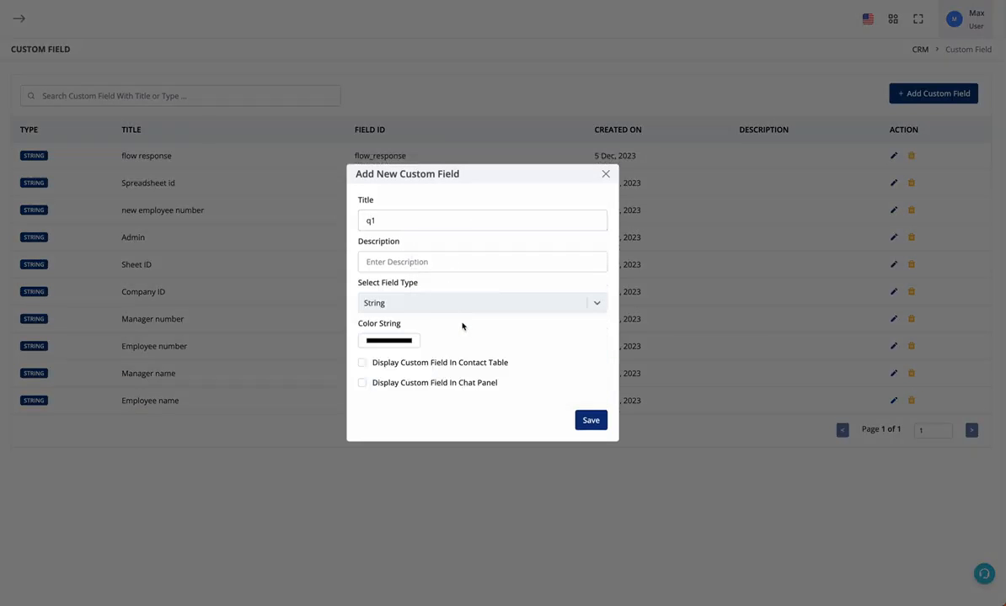
left_click(603, 421)
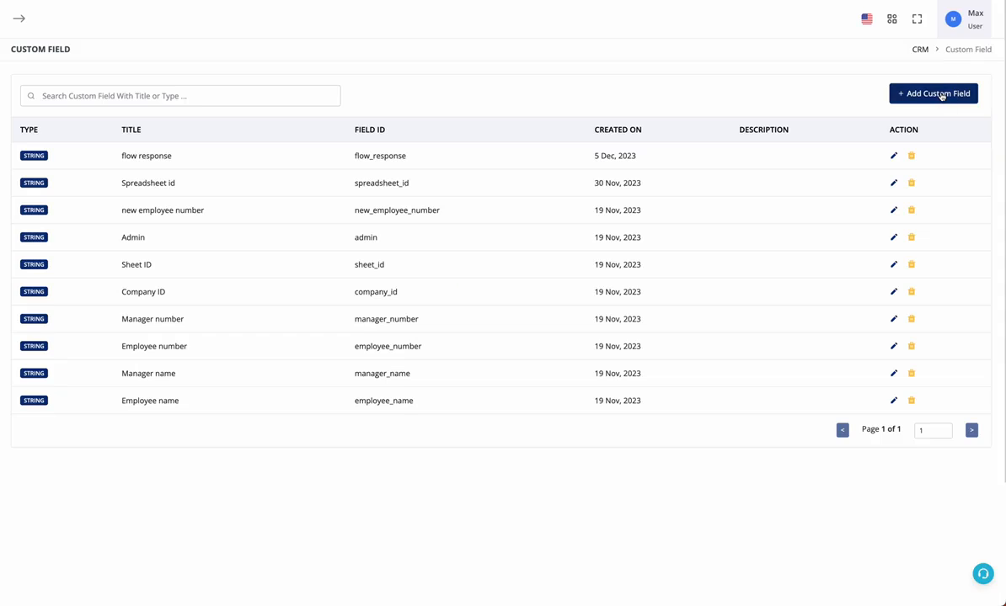
Add a String custom field named q2
left_click(942, 94)
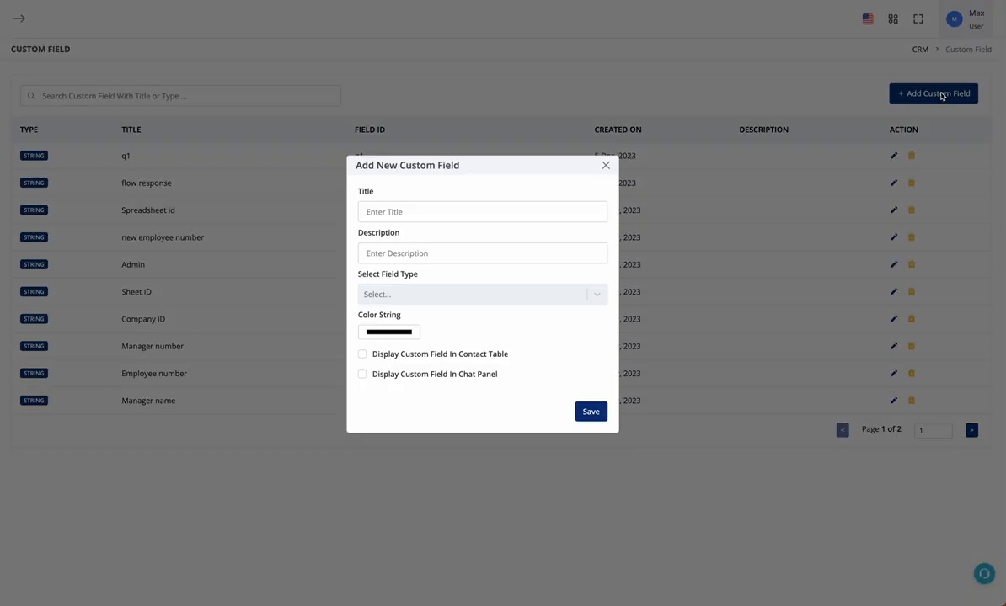
left_click(528, 221)
type("q2")
left_click(513, 302)
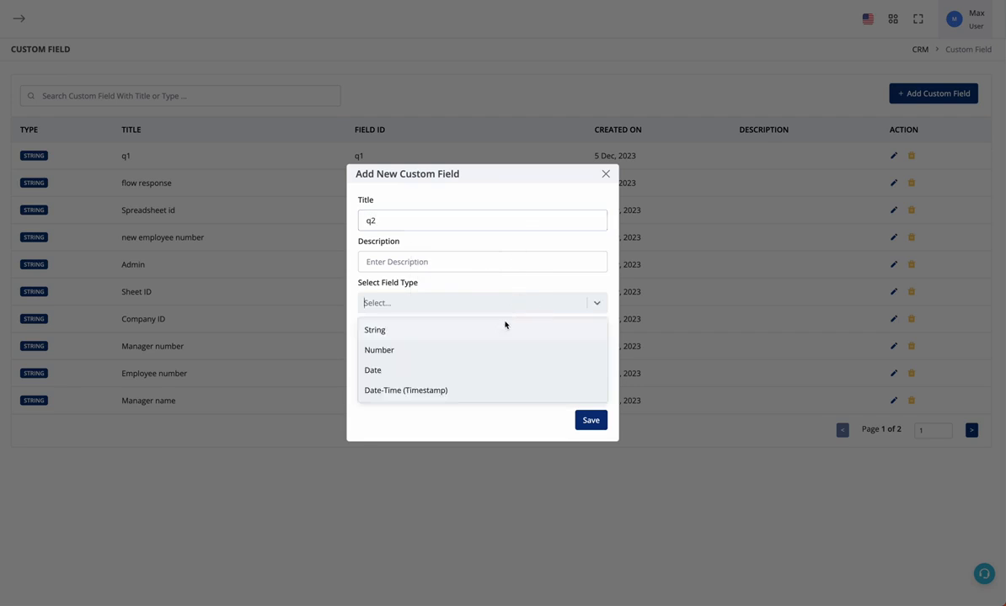
left_click(506, 328)
left_click(592, 422)
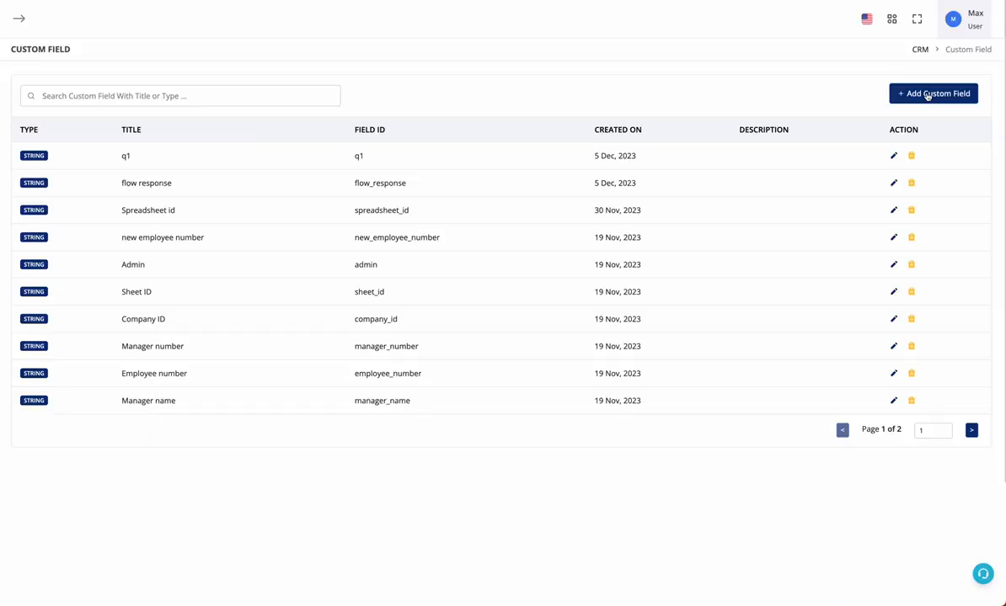
Add a String custom field named q3, then go to the Bot Workflow list
left_click(928, 95)
left_click(442, 218)
type("q3")
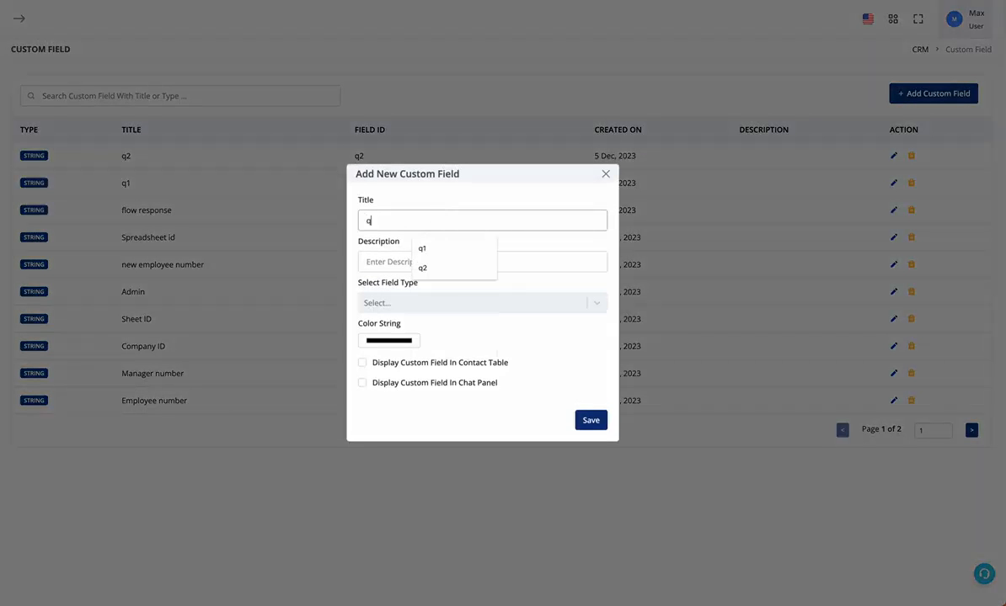
left_click(446, 302)
left_click(449, 330)
left_click(590, 419)
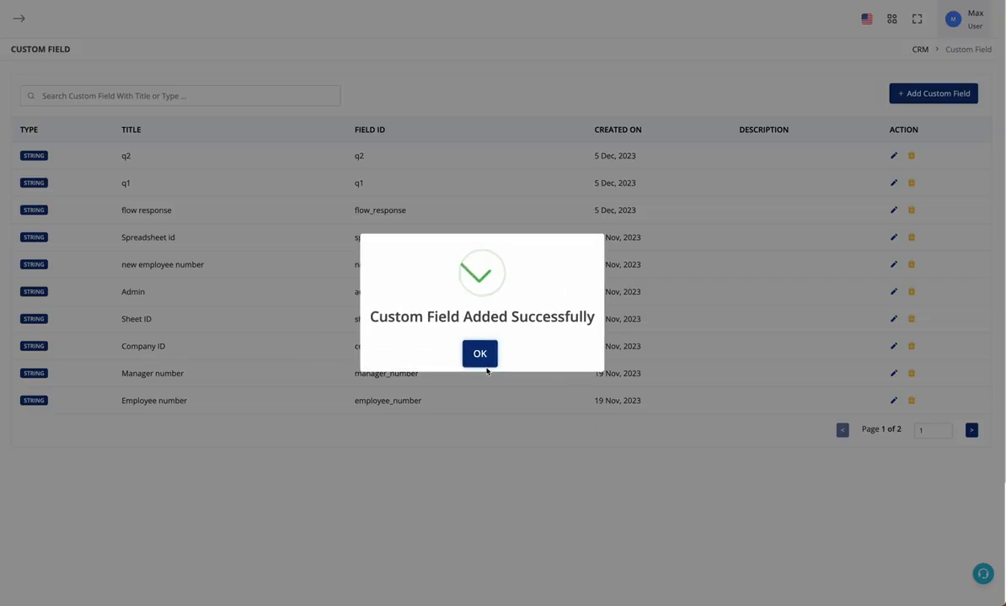
left_click(480, 362)
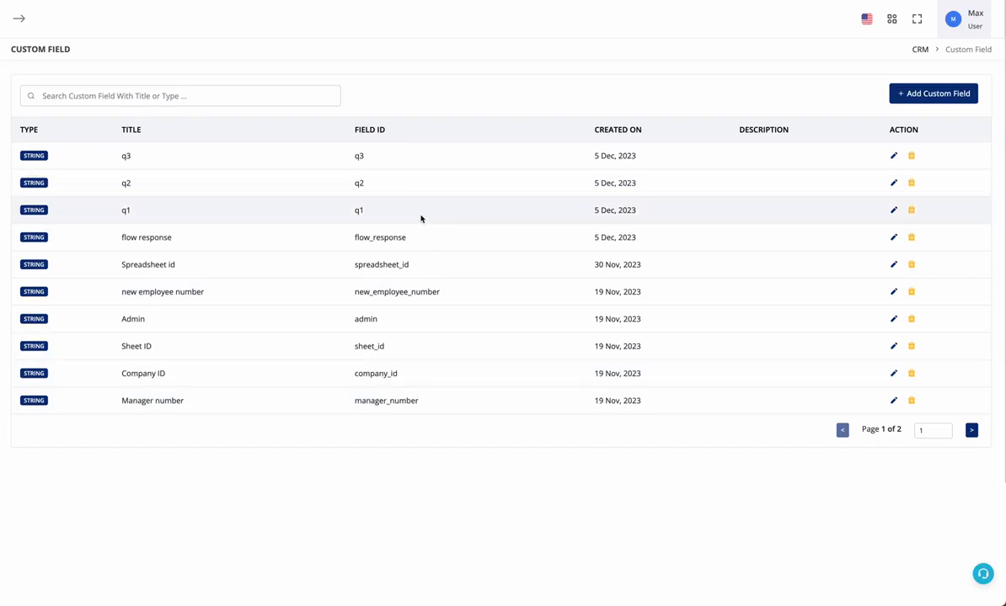
left_click(539, 3)
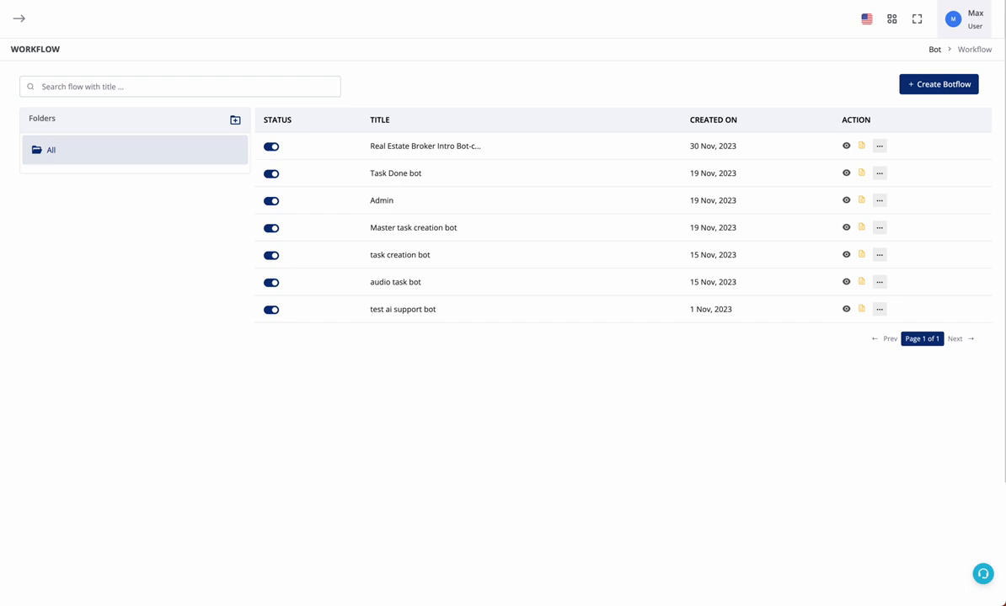
Create a new bot workflow named 'flow test'
left_click(940, 85)
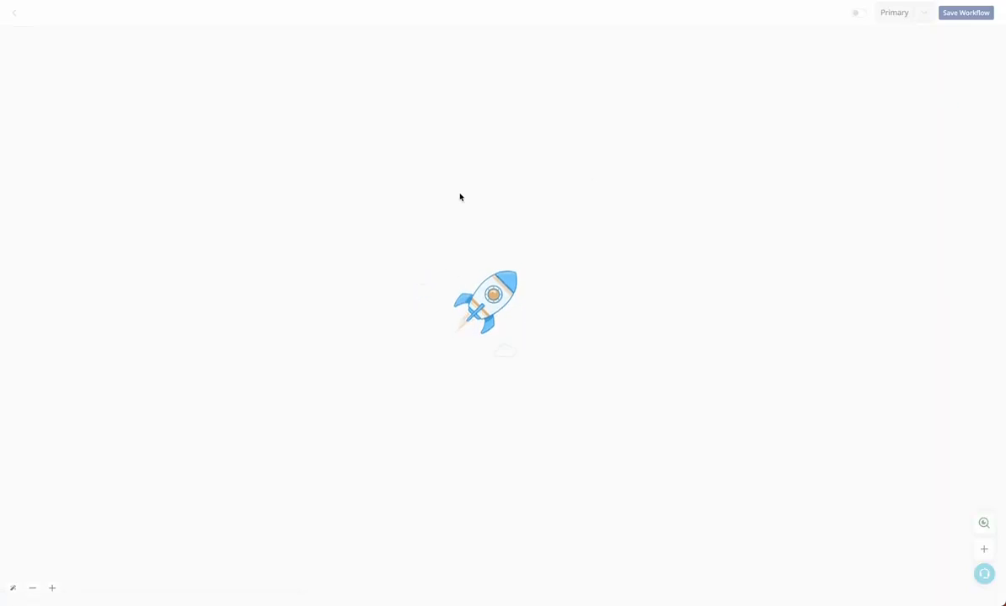
left_click(501, 302)
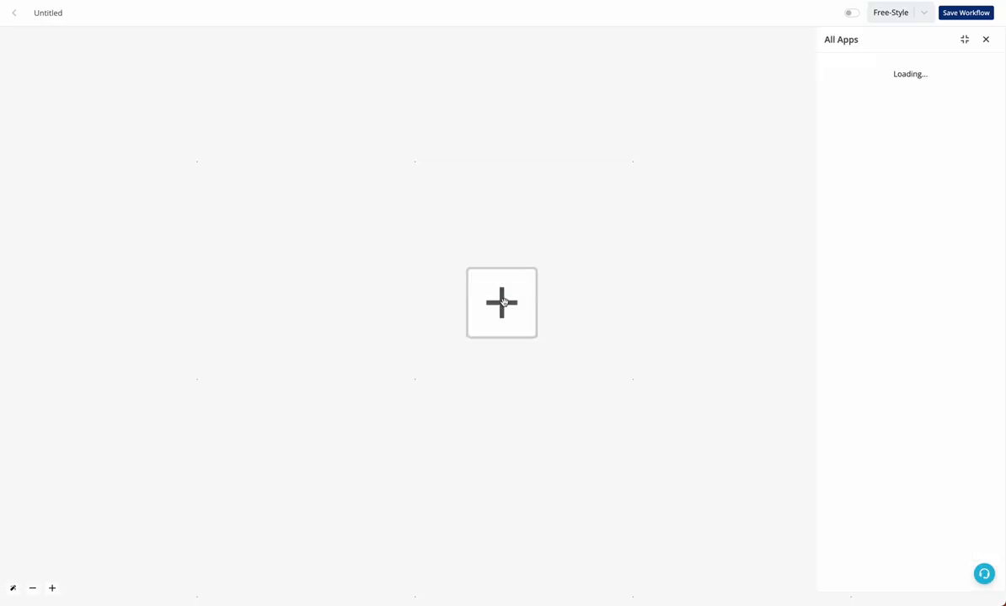
double_click(57, 14)
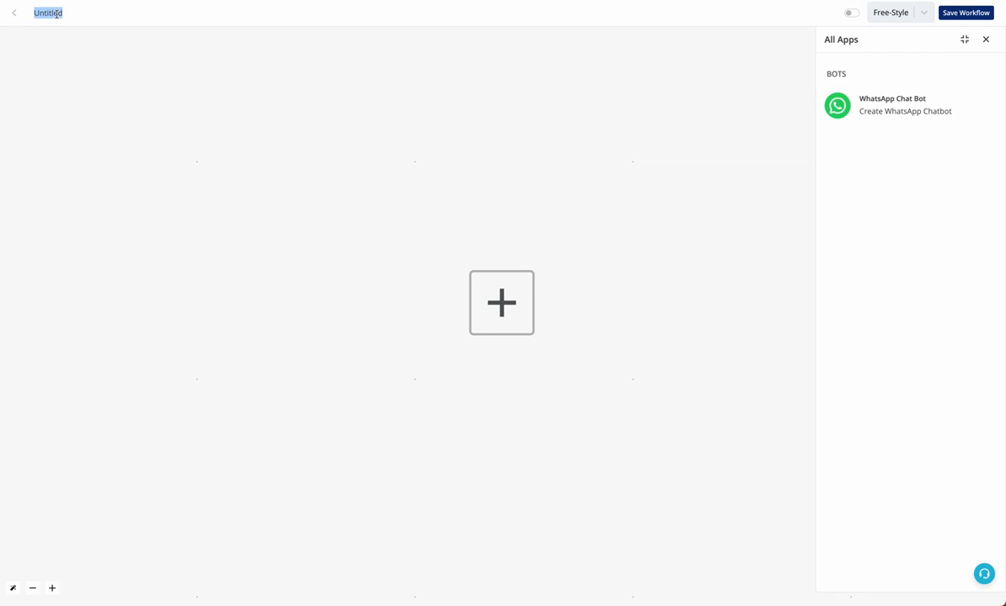
type("flow test")
Use a Hot Keywords trigger on Channel #1 matching when the message is 'flowtest2'
left_click(927, 90)
left_click(884, 177)
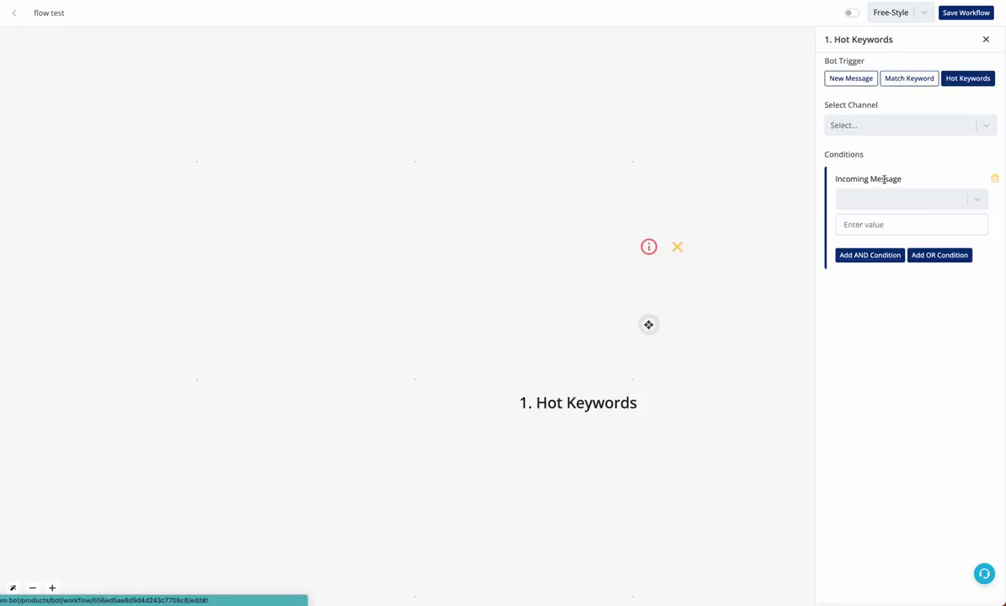
left_click(894, 128)
left_click(898, 126)
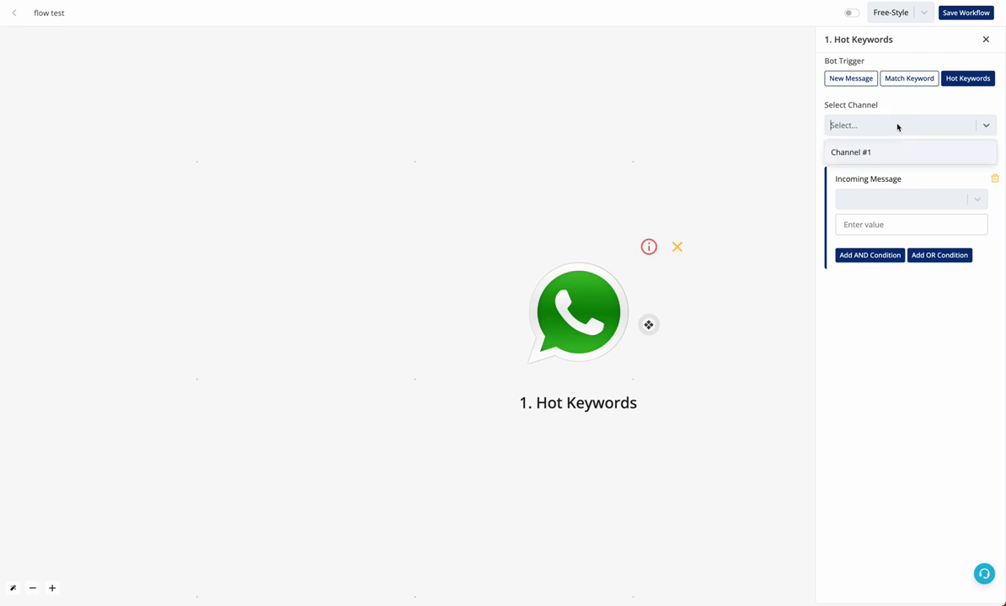
left_click(896, 153)
left_click(891, 199)
left_click(888, 240)
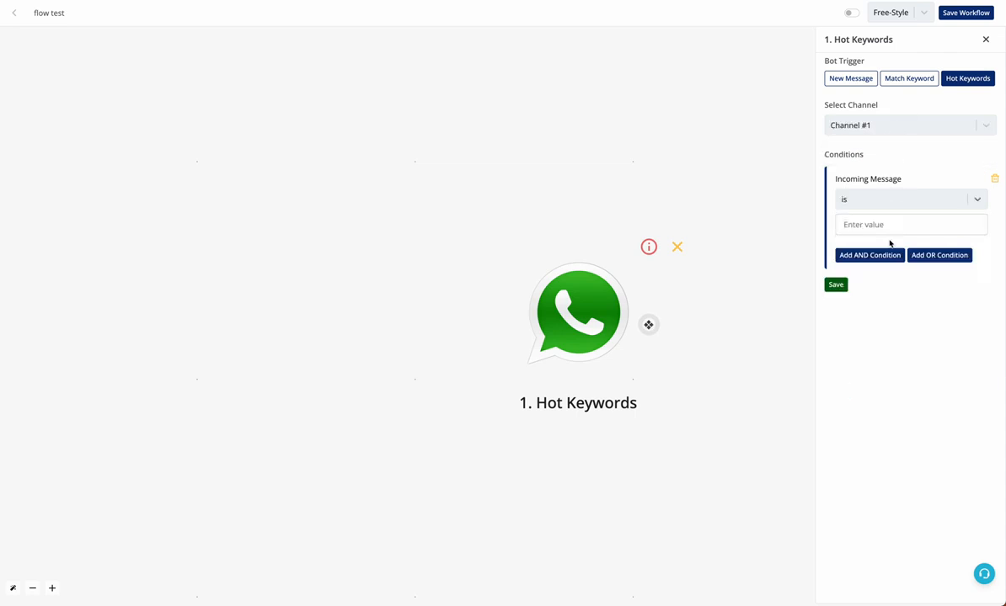
left_click(885, 226)
type("flowtest2")
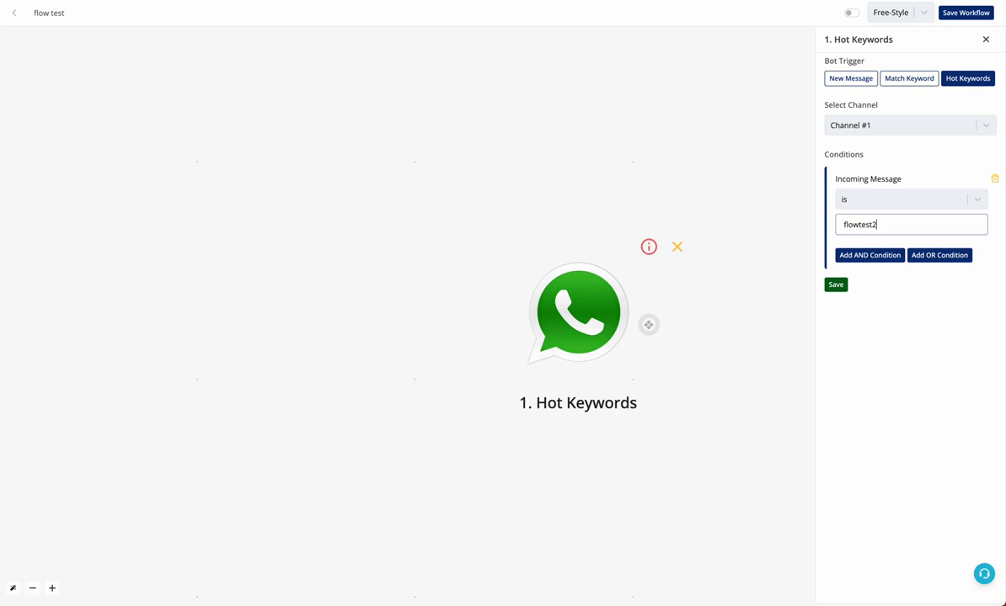
Save the trigger and add a second step asking an Interactive Flow question
left_click(844, 285)
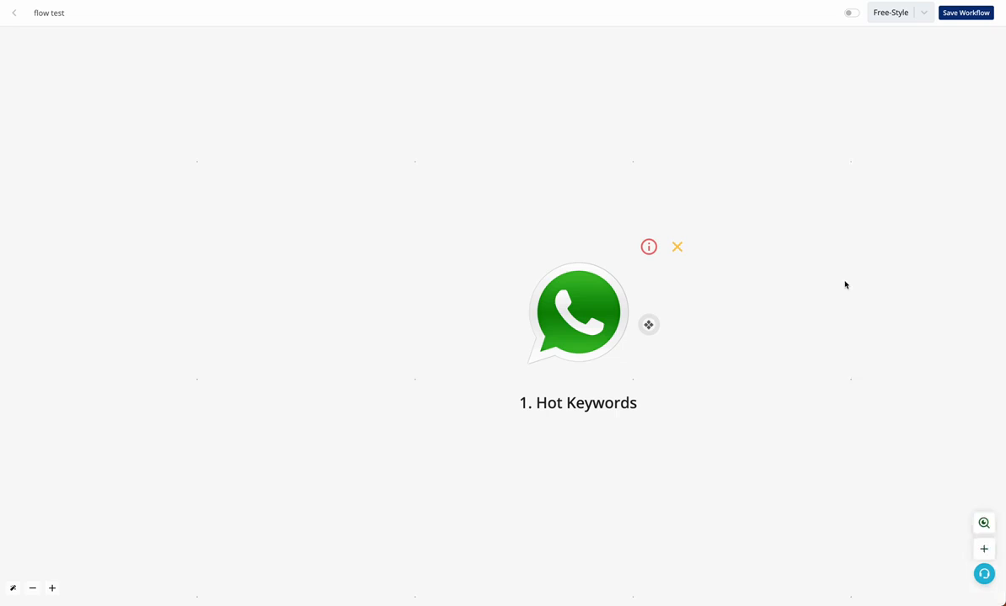
left_click(648, 326)
left_click(475, 308)
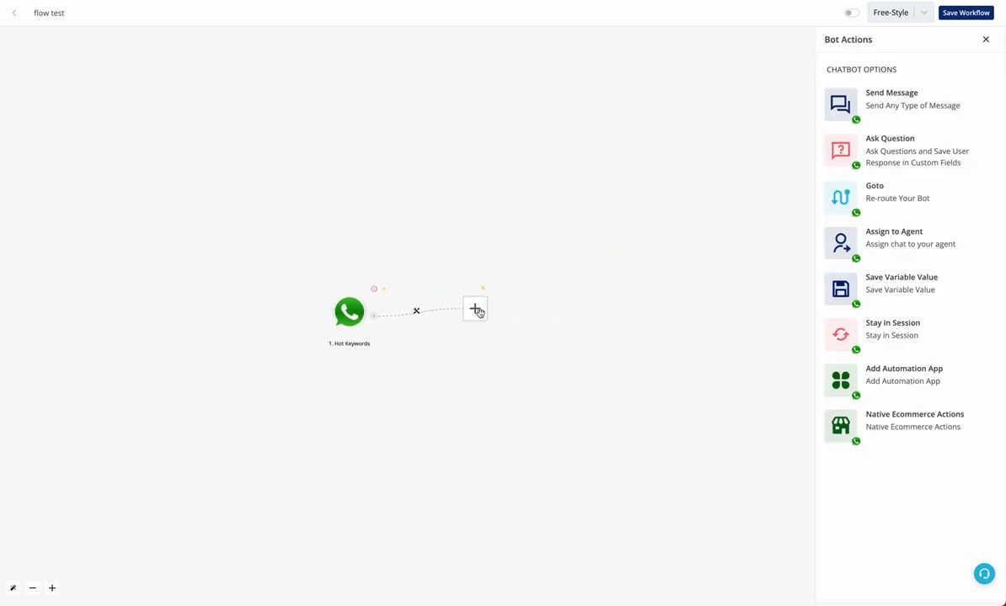
left_click(918, 155)
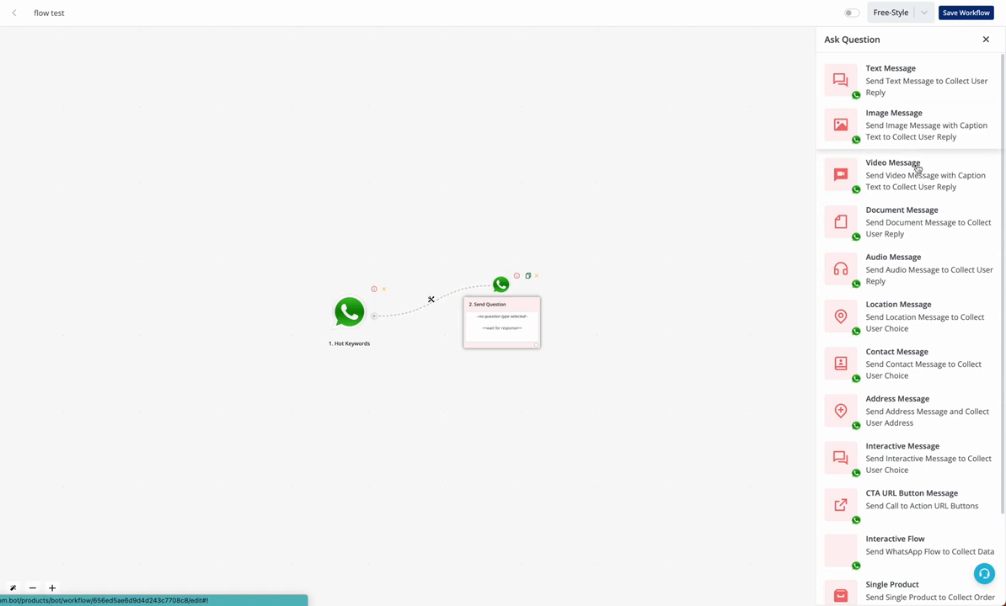
scroll(917, 253, "down", 2)
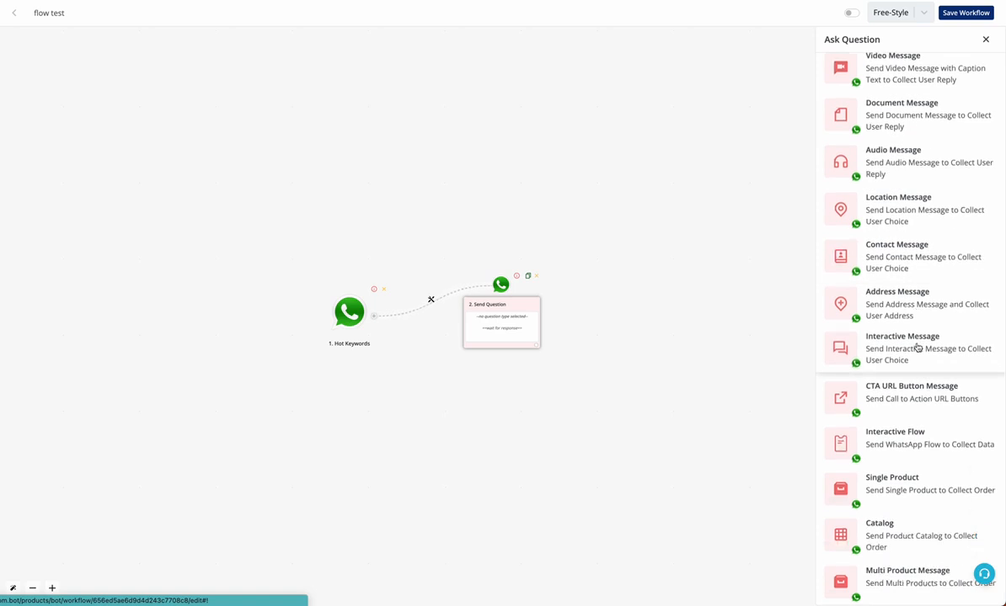
left_click(879, 442)
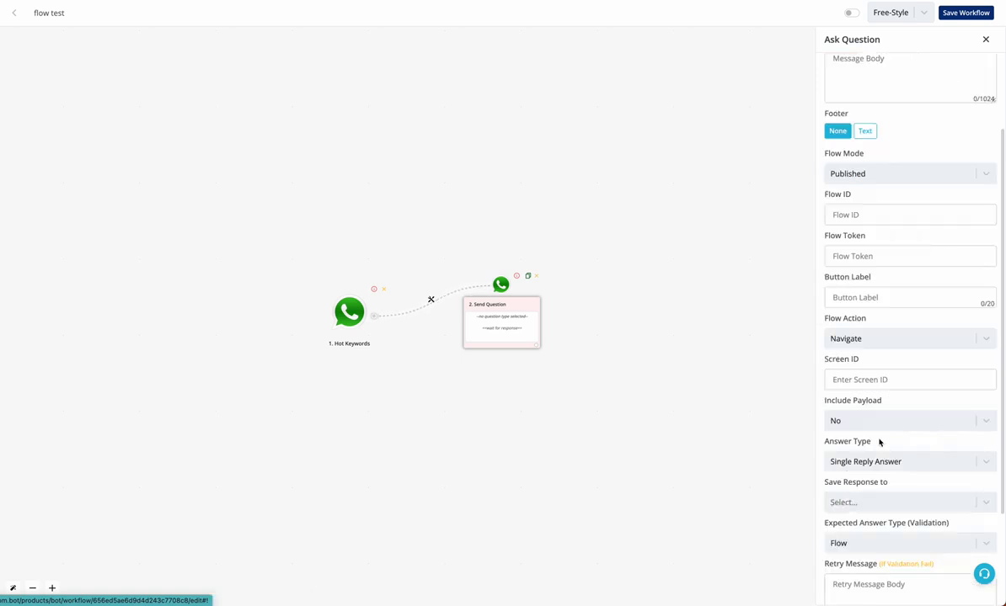
Write the body 'Hey {name}, welcome to our quiz.' plus 'Click below button to start'
scroll(900, 319, "up", 3)
left_click(888, 193)
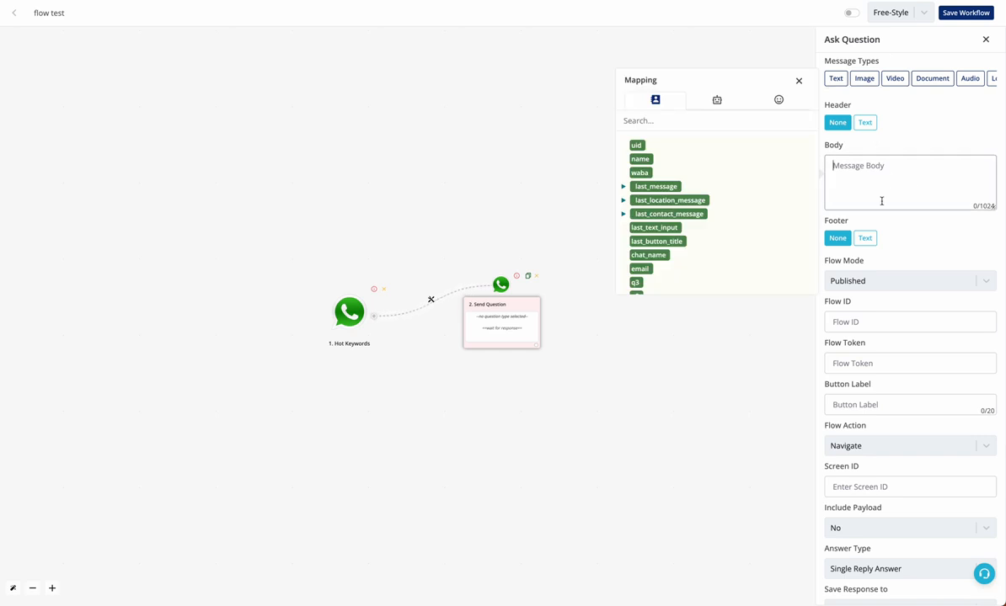
type("Hey")
left_click(647, 160)
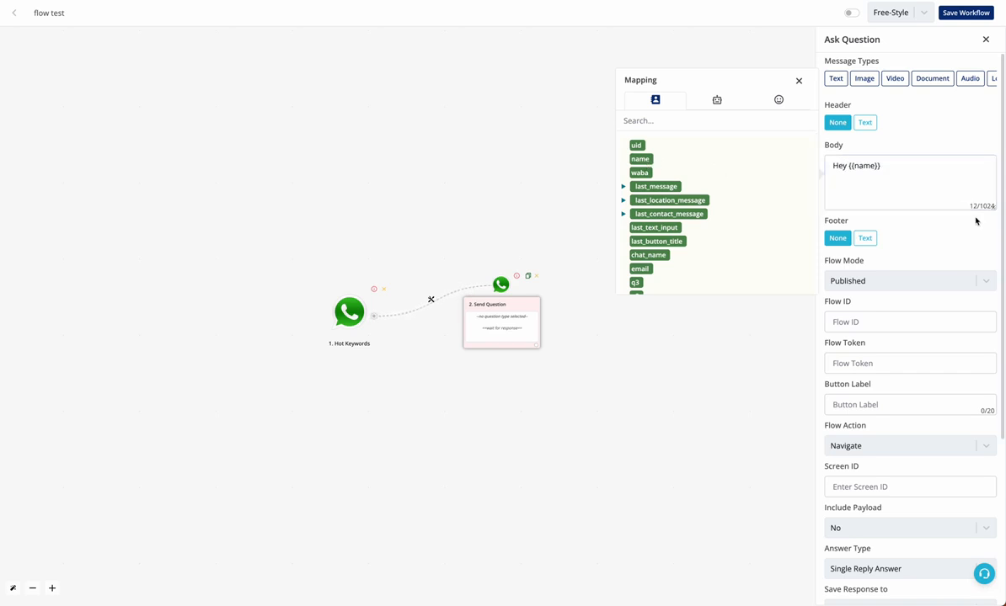
left_click(949, 181)
type(",")
key("Return")
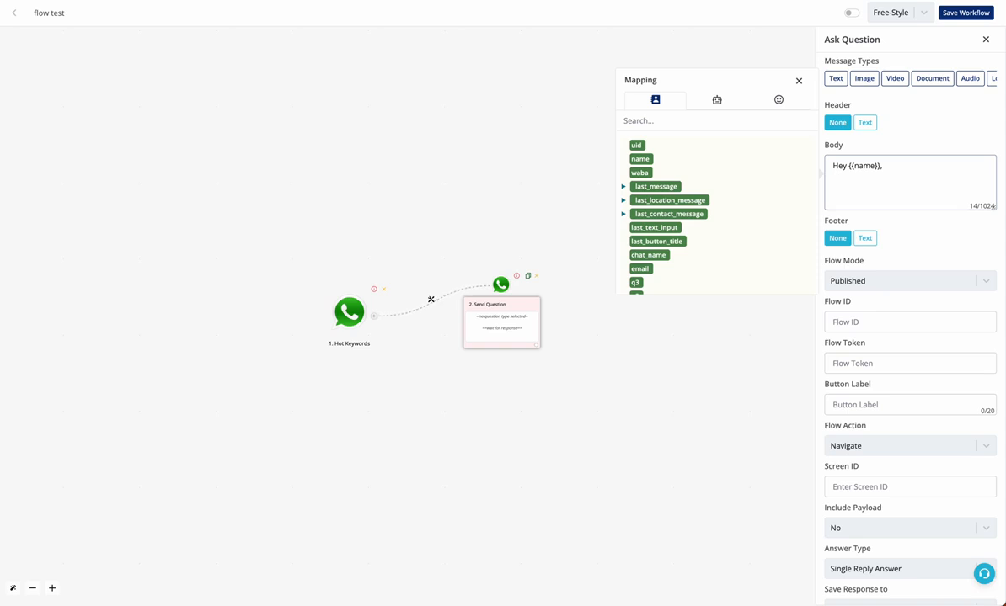
type("welcome to our quiz.")
key("Return")
key("Return")
type("Click below but")
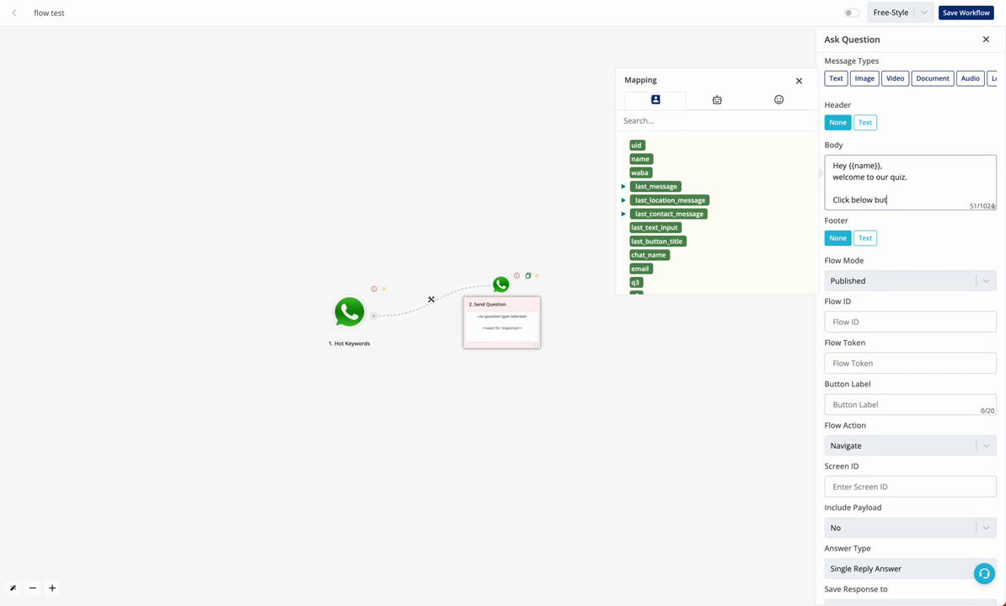
type("ton to start")
Keep the Flow Mode set to Published, then select the Flow ID field
scroll(910, 337, "down", 1)
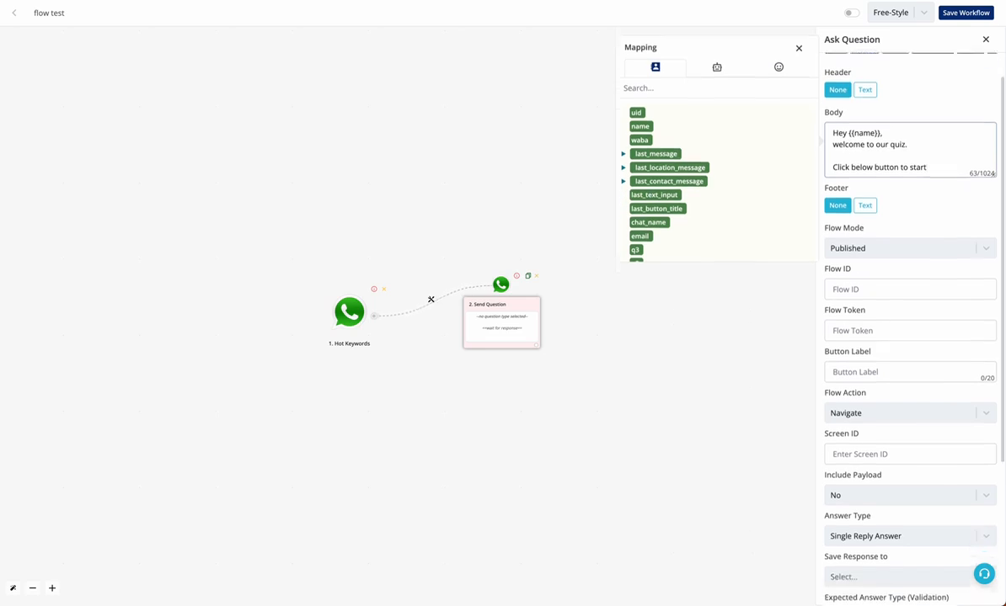
left_click(859, 241)
left_click(866, 247)
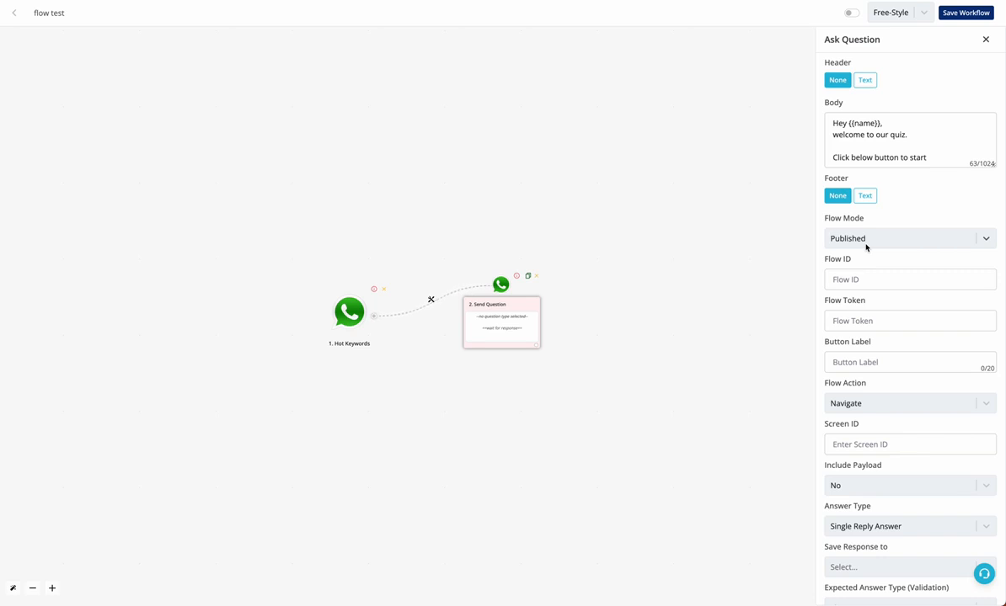
left_click(865, 244)
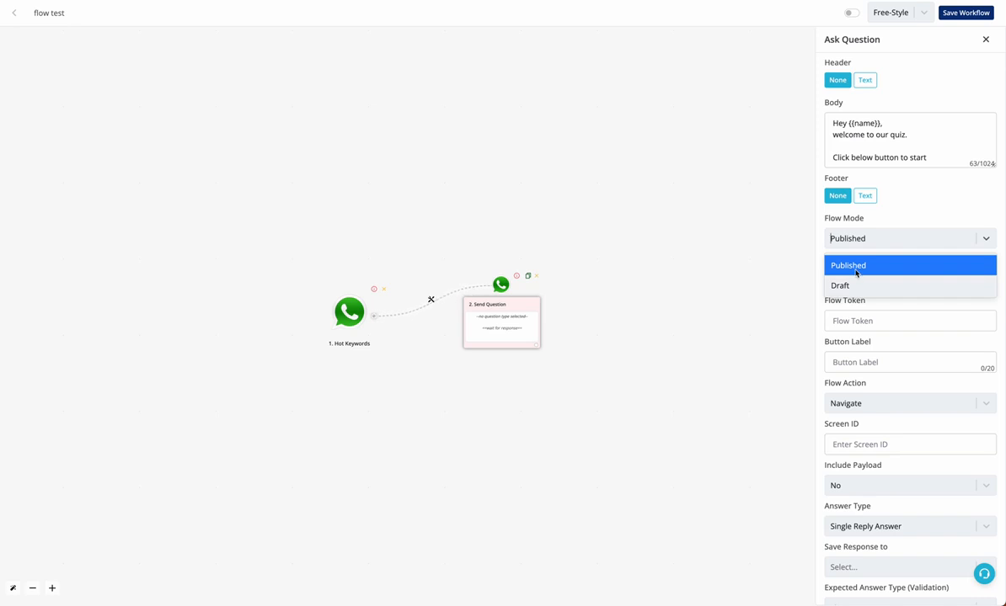
left_click(855, 273)
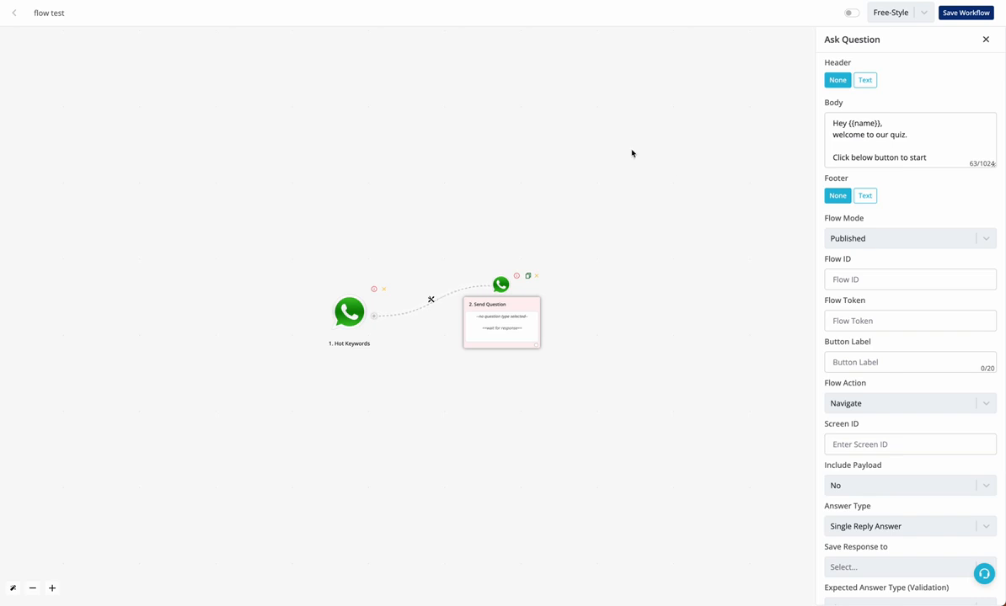
left_click(876, 280)
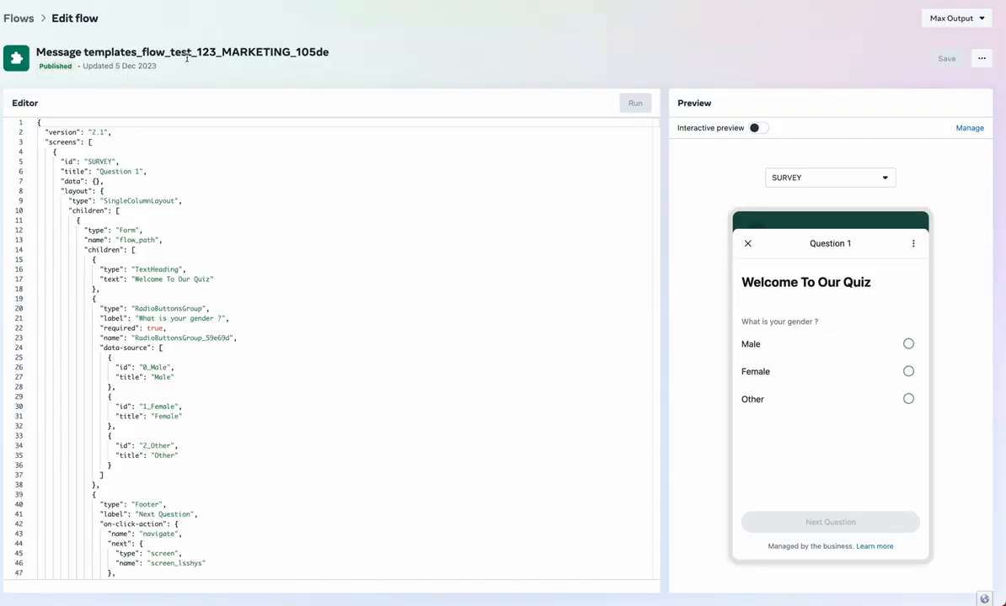
left_click(19, 17)
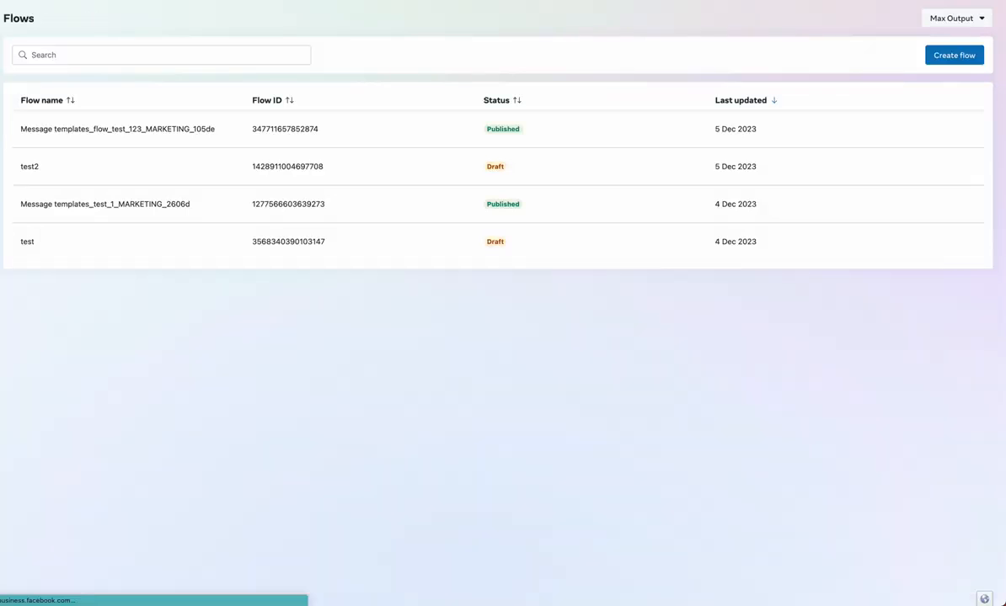
left_click(270, 133)
left_click_drag(269, 133, 328, 133)
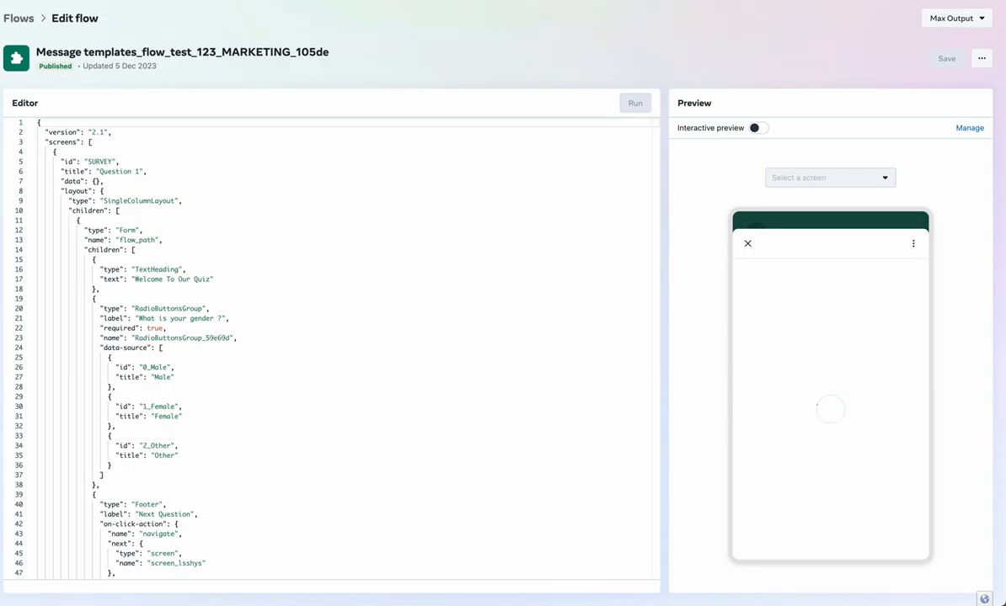
key("alt+Tab")
key("ctrl+v")
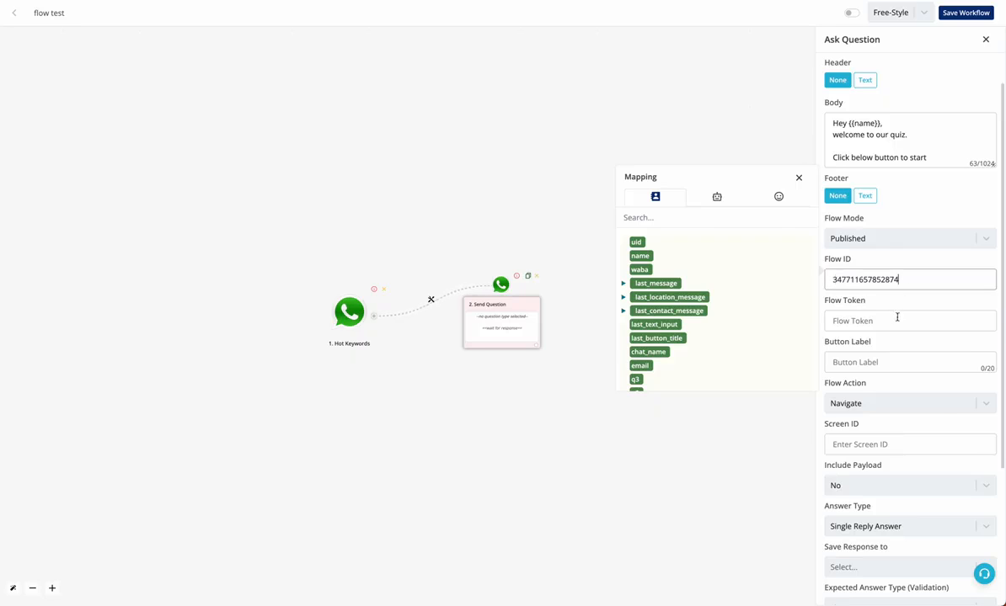
Set the flow token to {{waba}} and the button label to 'Start Quiz'
left_click(895, 320)
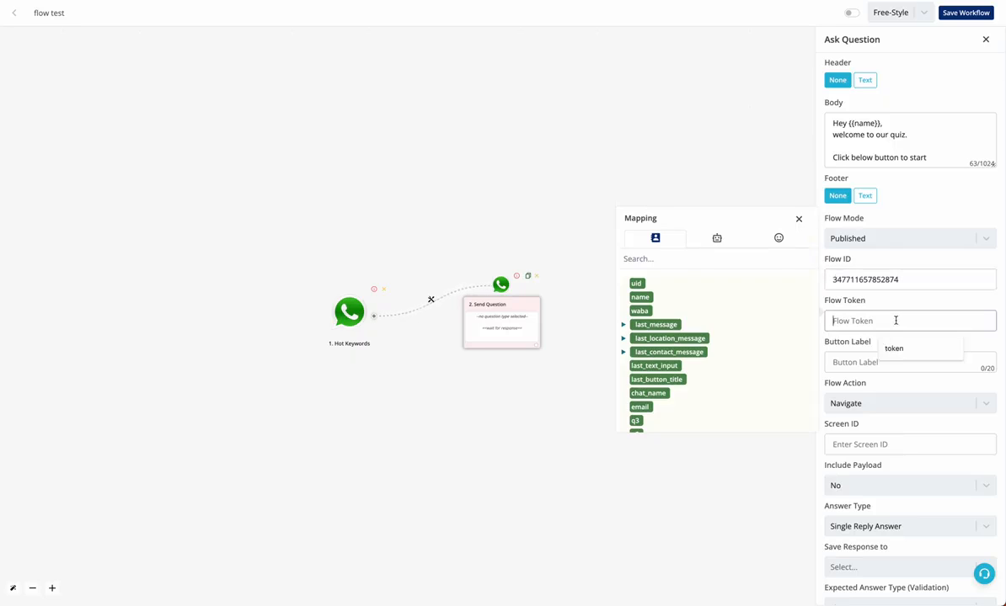
left_click(642, 311)
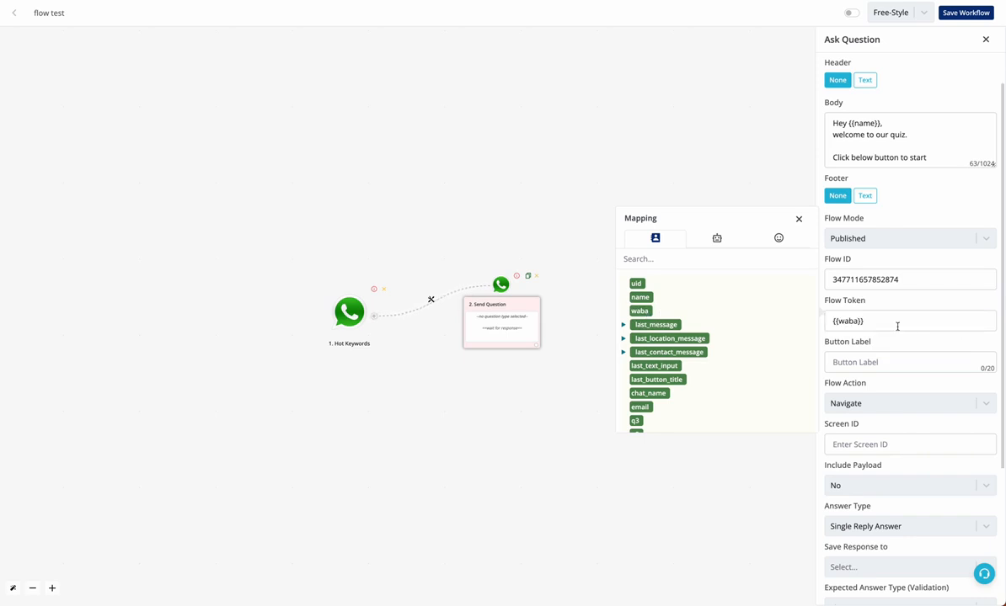
left_click_drag(895, 325, 821, 325)
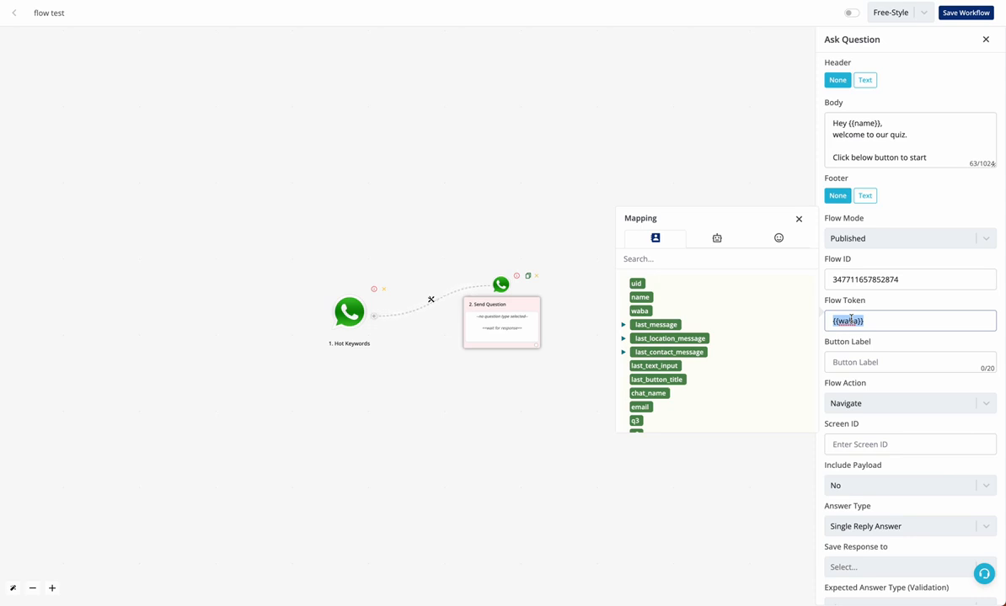
left_click(864, 362)
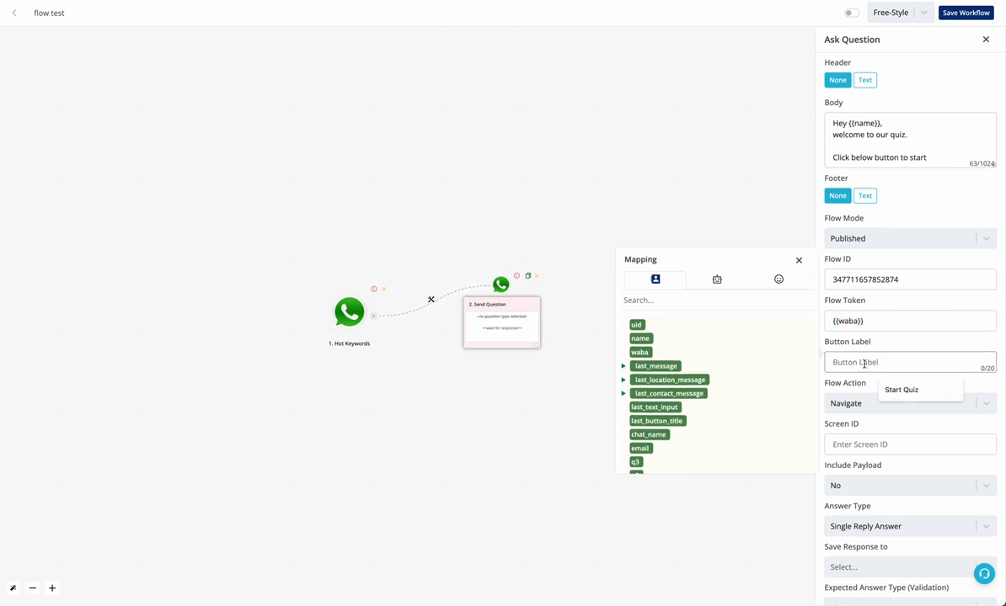
type("Start Quiz")
Try Data Exchange as the flow action, then set it back to Navigate
scroll(863, 400, "down", 2)
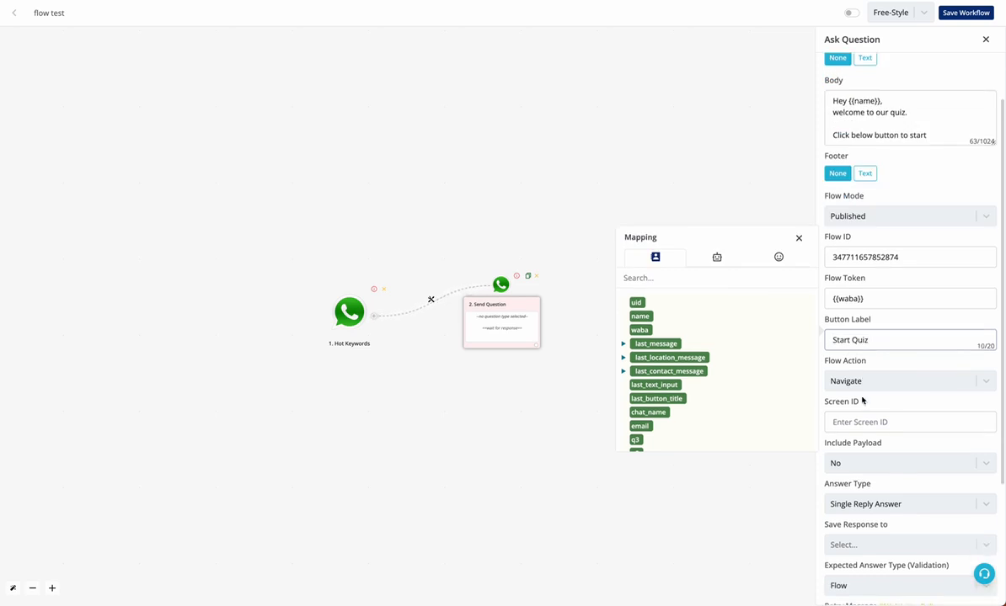
left_click(881, 305)
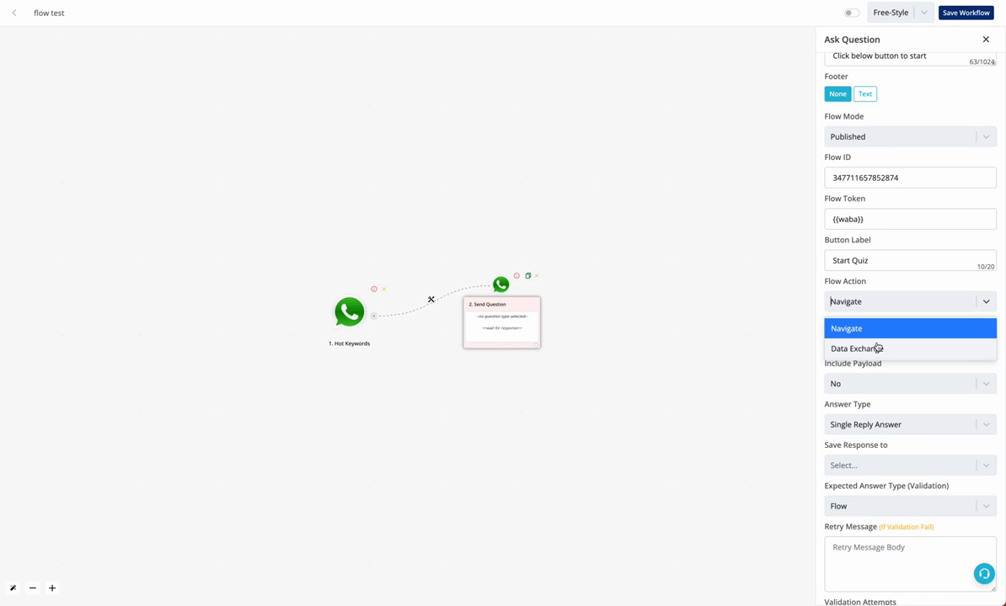
left_click(877, 348)
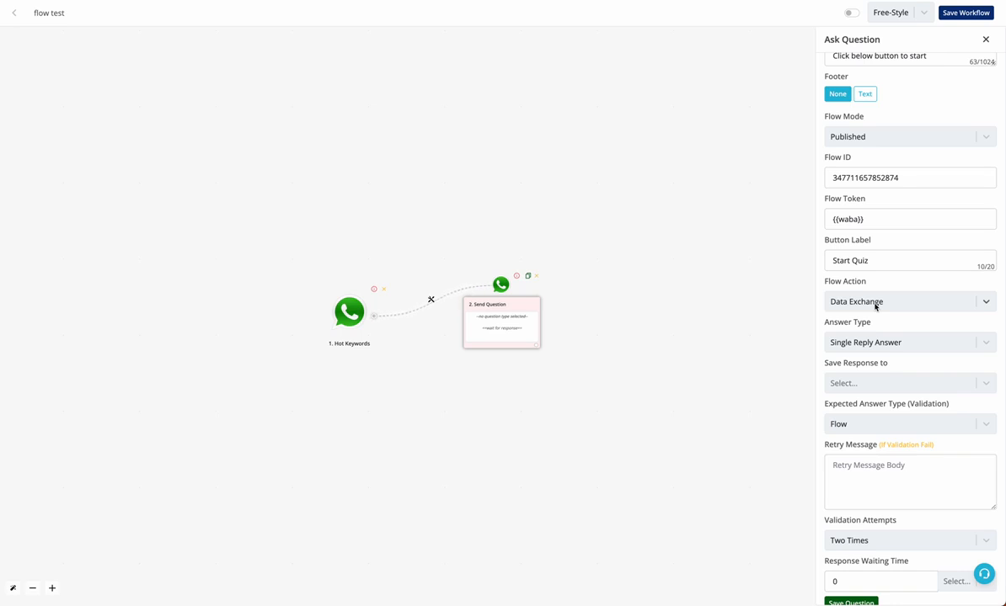
left_click(874, 302)
left_click(875, 328)
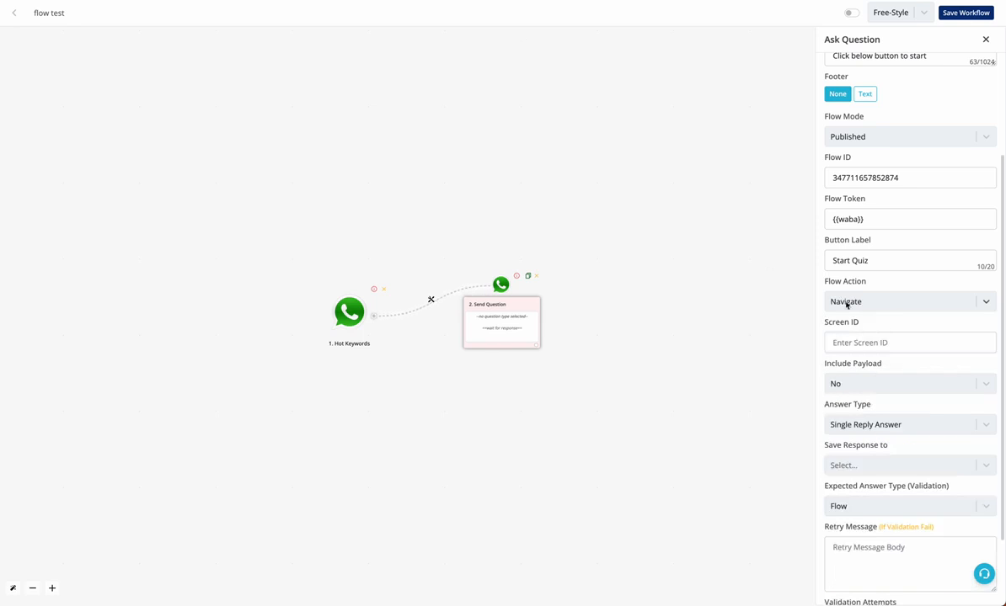
scroll(847, 304, "down", 3)
left_click(853, 252)
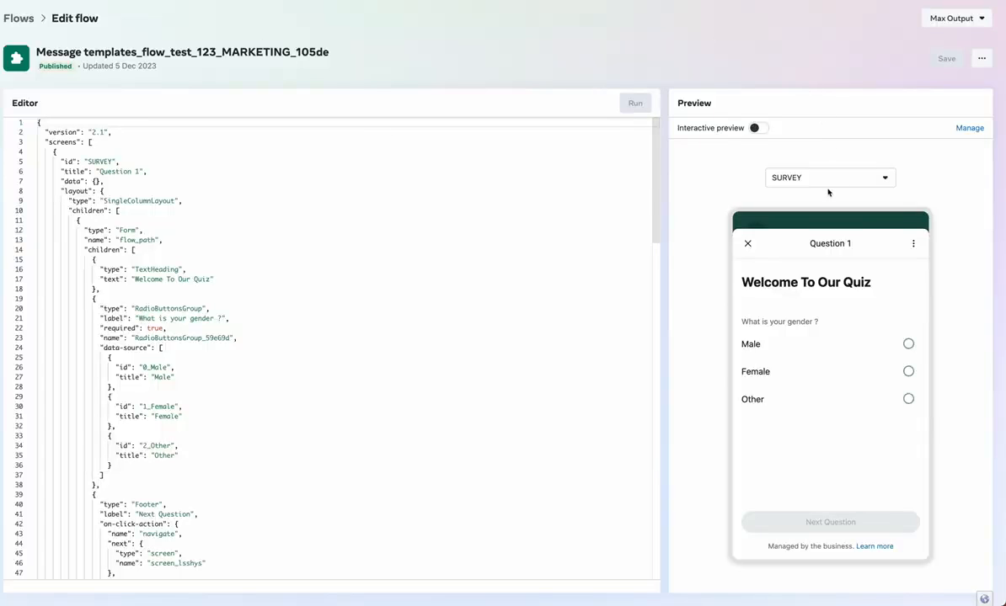
left_click(827, 179)
left_click(824, 230)
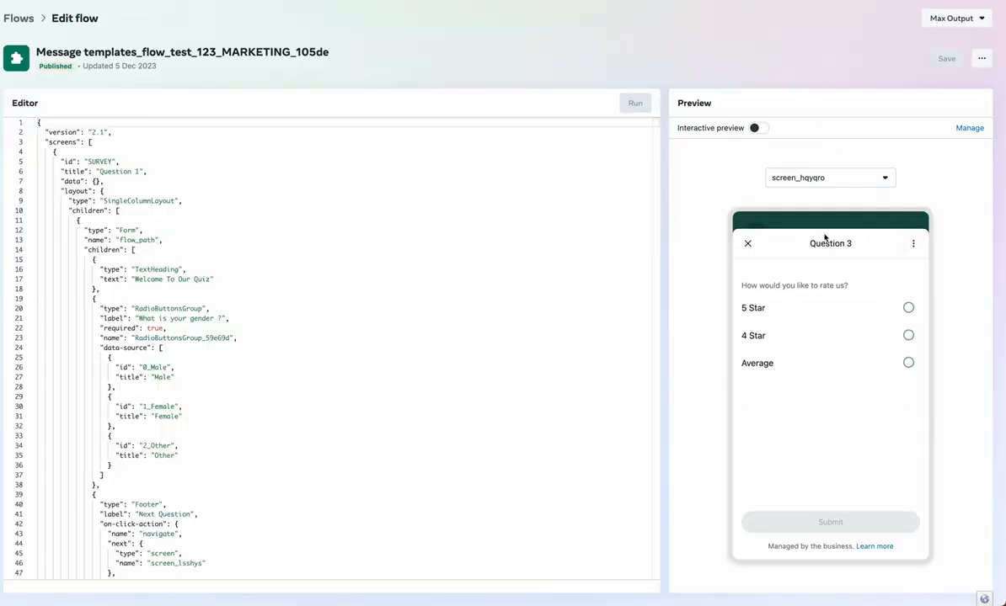
left_click(824, 177)
left_click(826, 223)
left_click(824, 181)
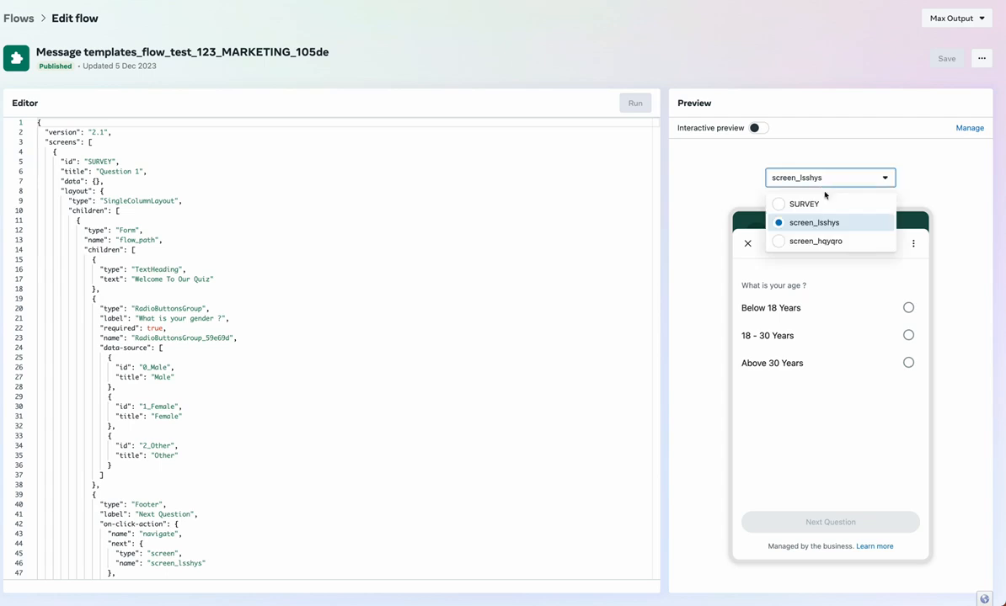
left_click(821, 204)
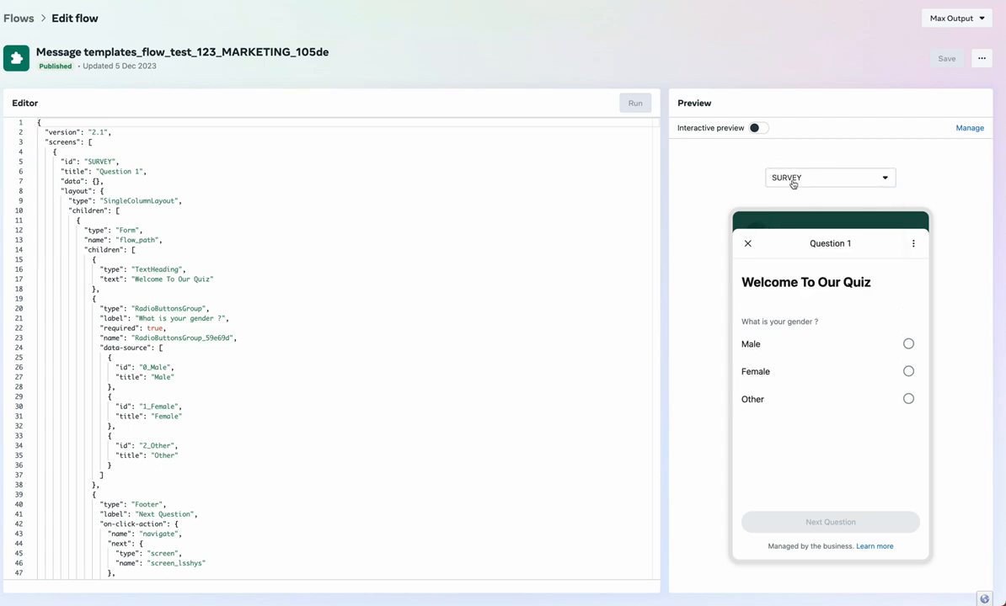
left_click(791, 181)
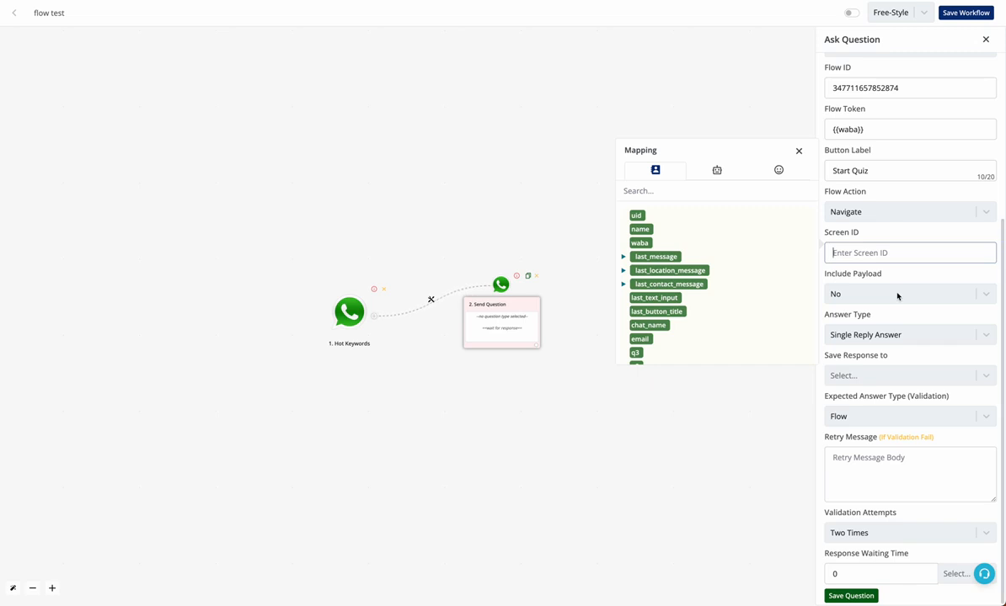
Enter SURVEY as the Screen ID, leaving include payload at No
type("SURVEY")
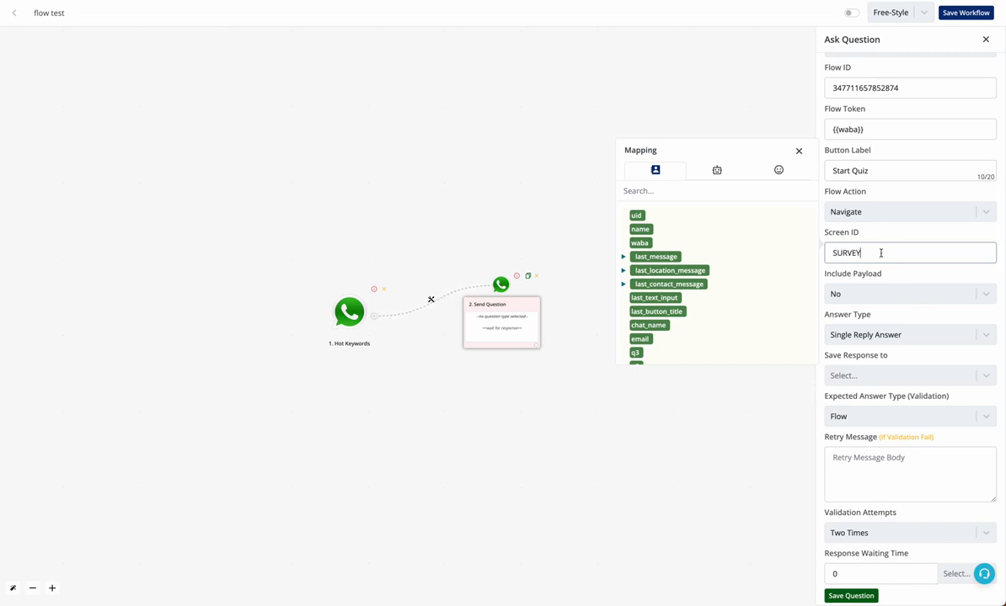
left_click_drag(880, 252, 827, 253)
left_click(874, 292)
left_click(873, 293)
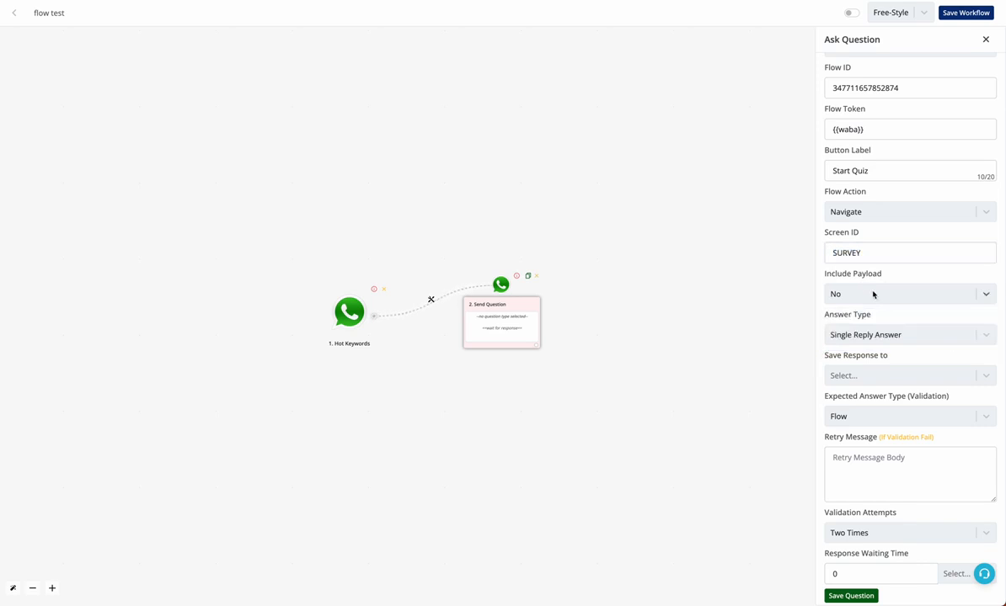
Save the response to flow response, keep Flow as answer type, and save the question
left_click(855, 379)
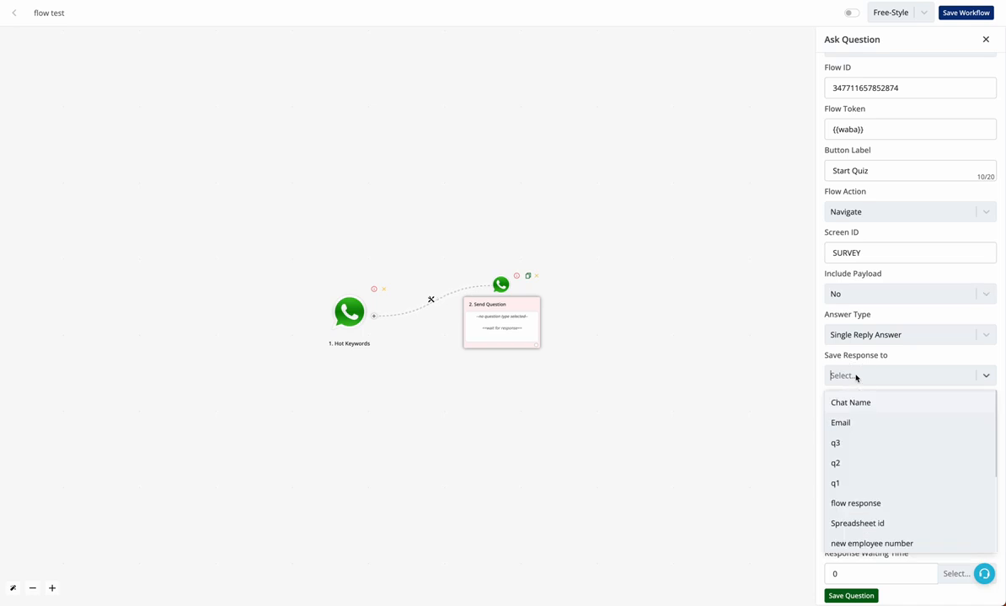
left_click(870, 506)
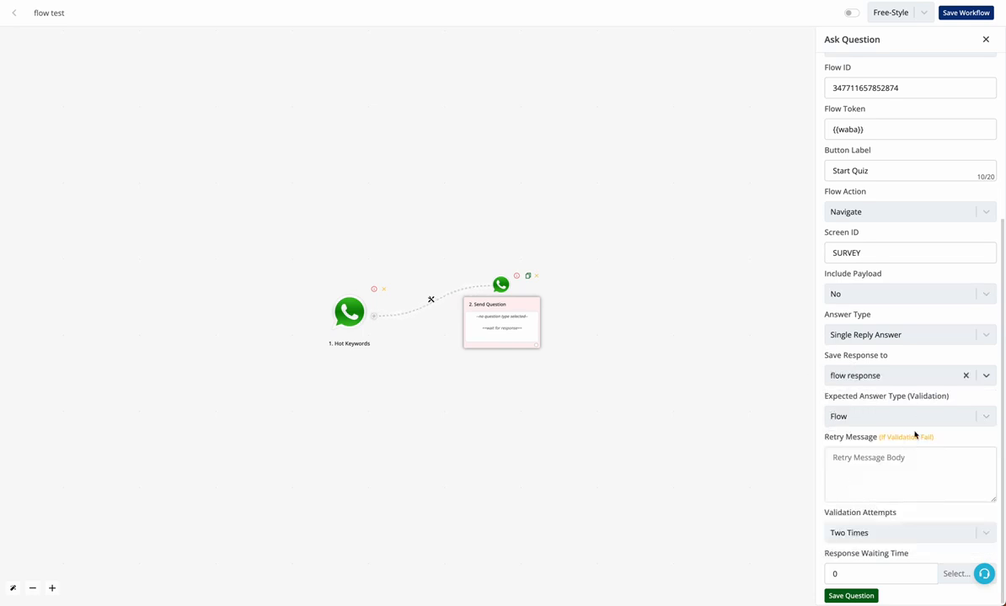
left_click(860, 417)
left_click(860, 417)
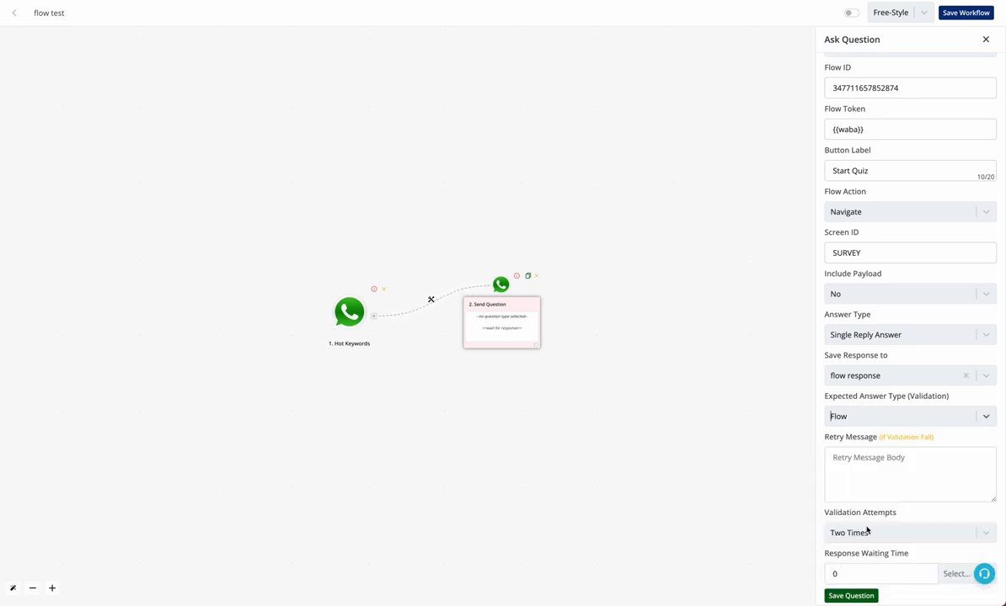
left_click(859, 595)
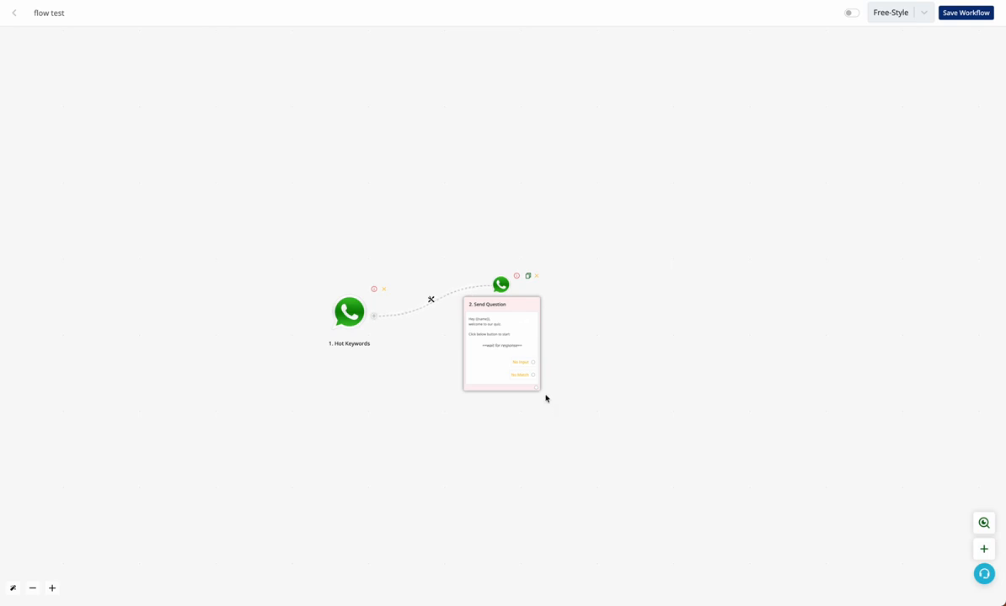
Save and activate the flow test workflow, then review the Send Question settings
left_click(969, 12)
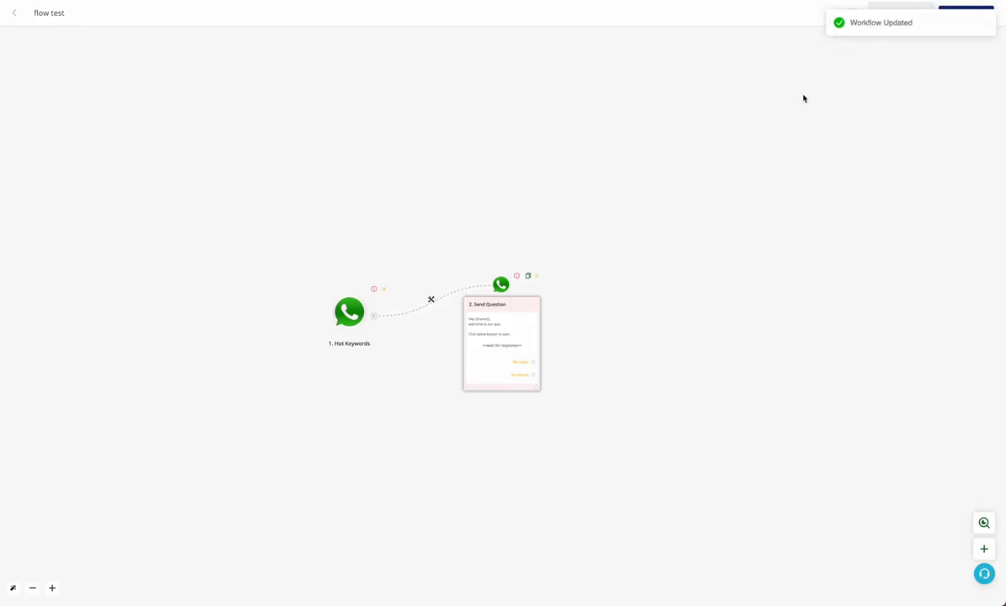
left_click(850, 13)
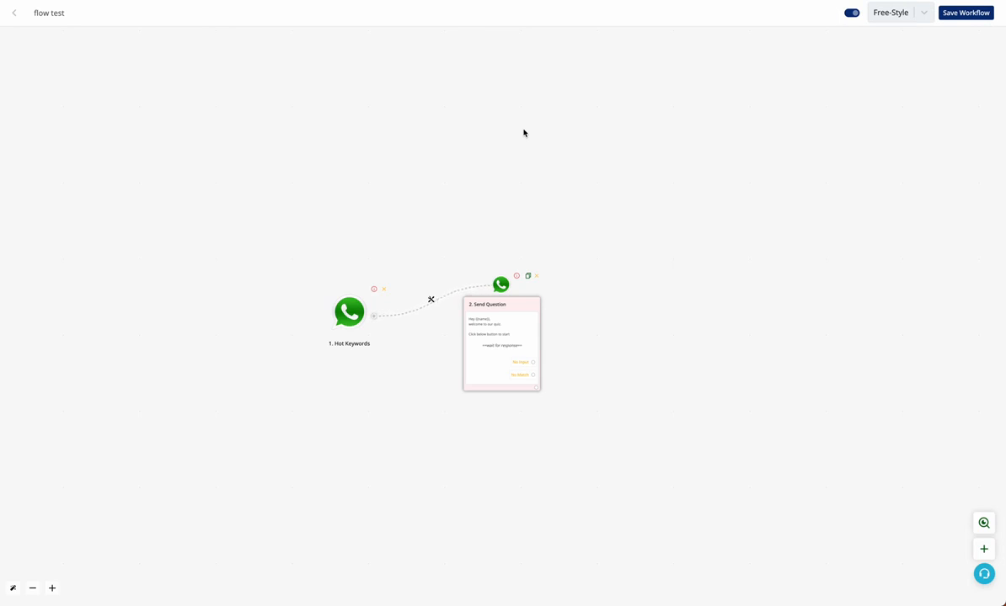
left_click(476, 305)
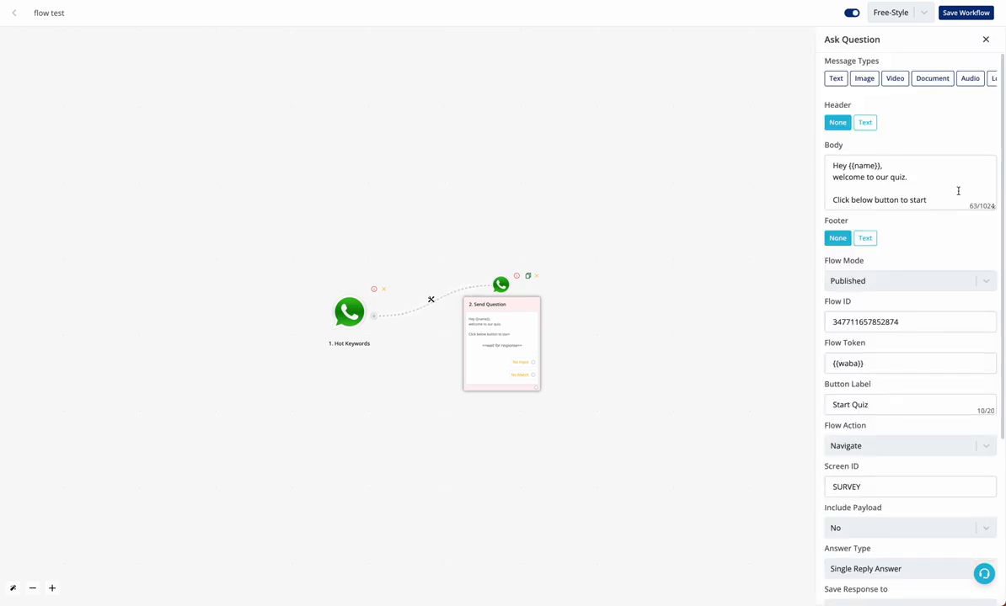
scroll(954, 352, "down", 3)
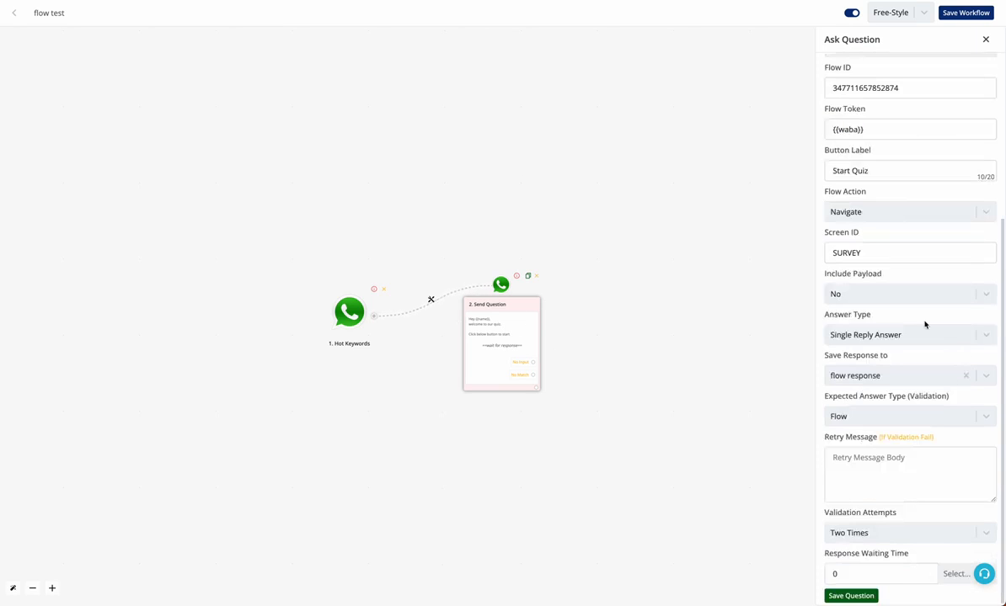
scroll(927, 244, "up", 3)
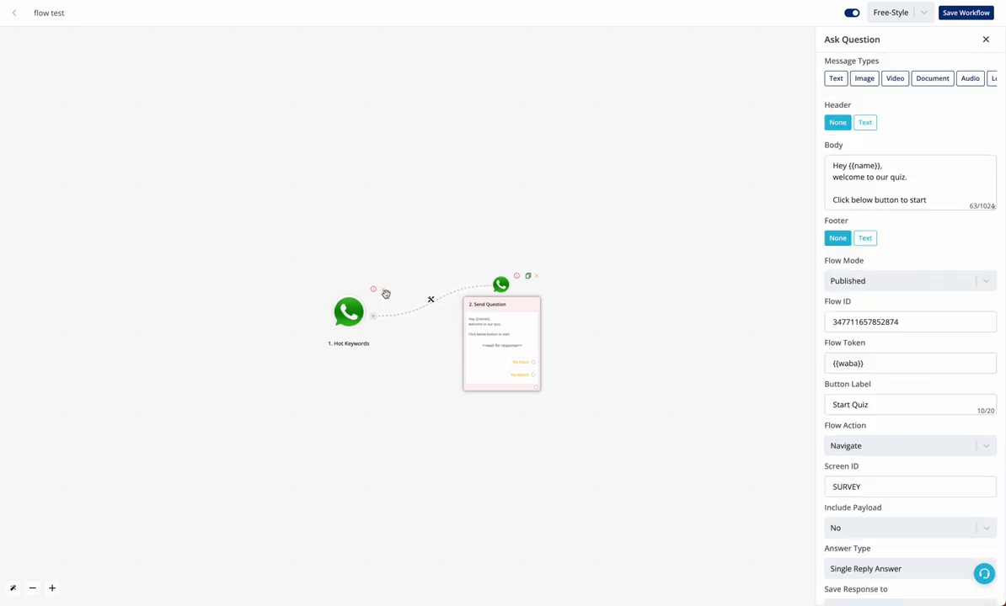
left_click(985, 39)
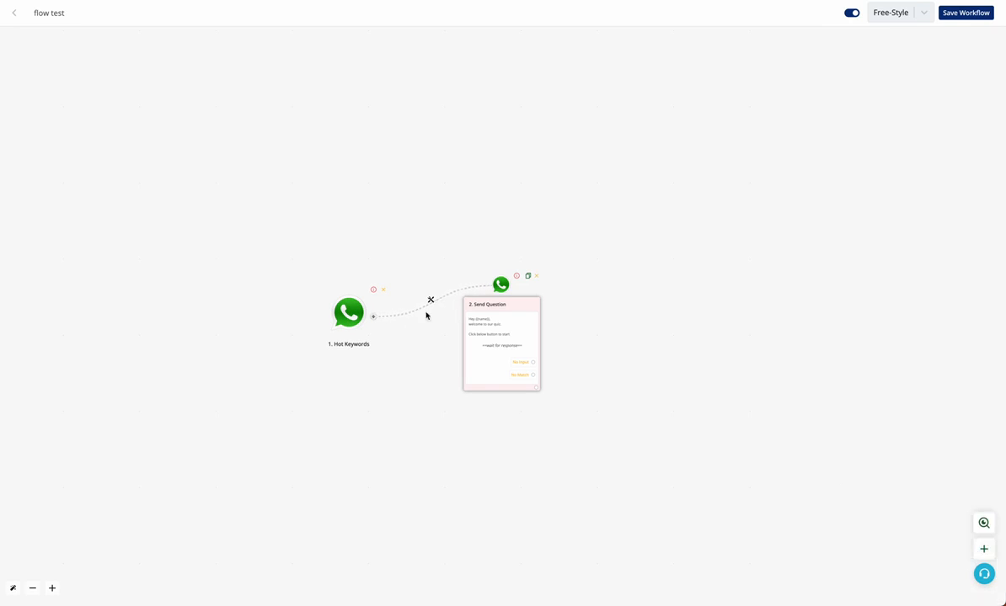
left_click(348, 312)
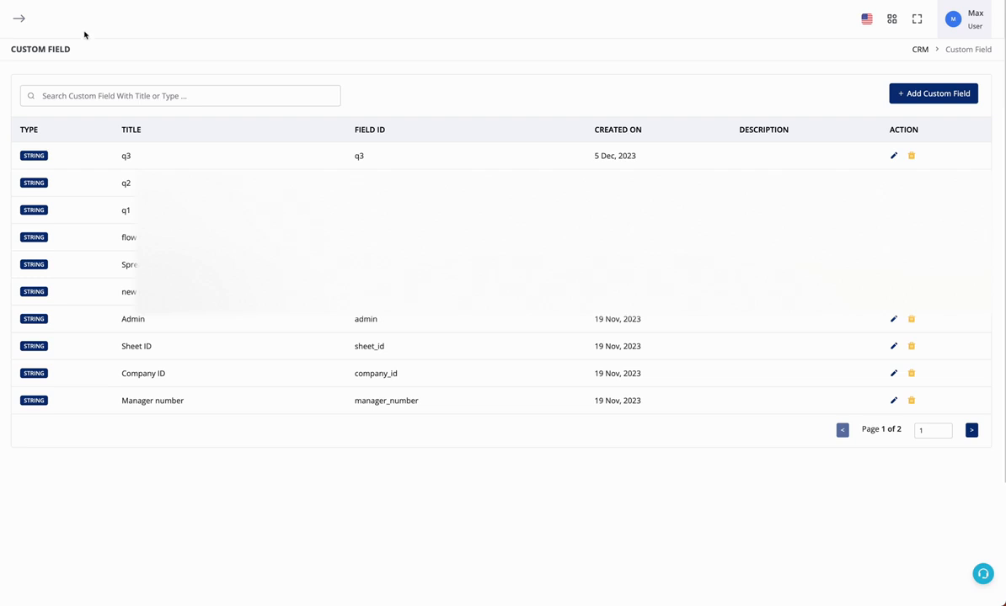
Open the test contact's Custom Details and inspect the JSON stored in flow response
left_click(4, 138)
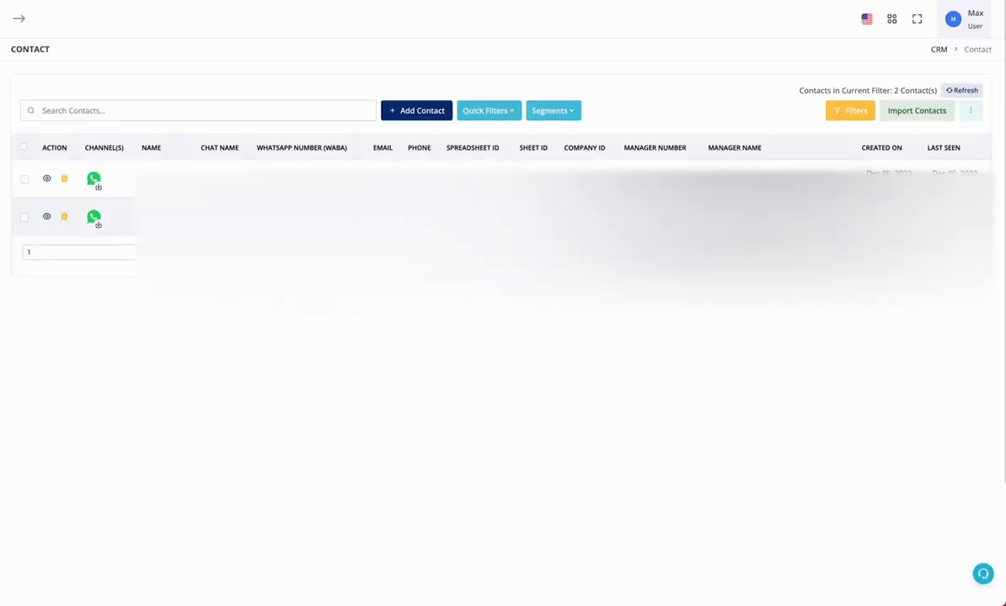
left_click(46, 216)
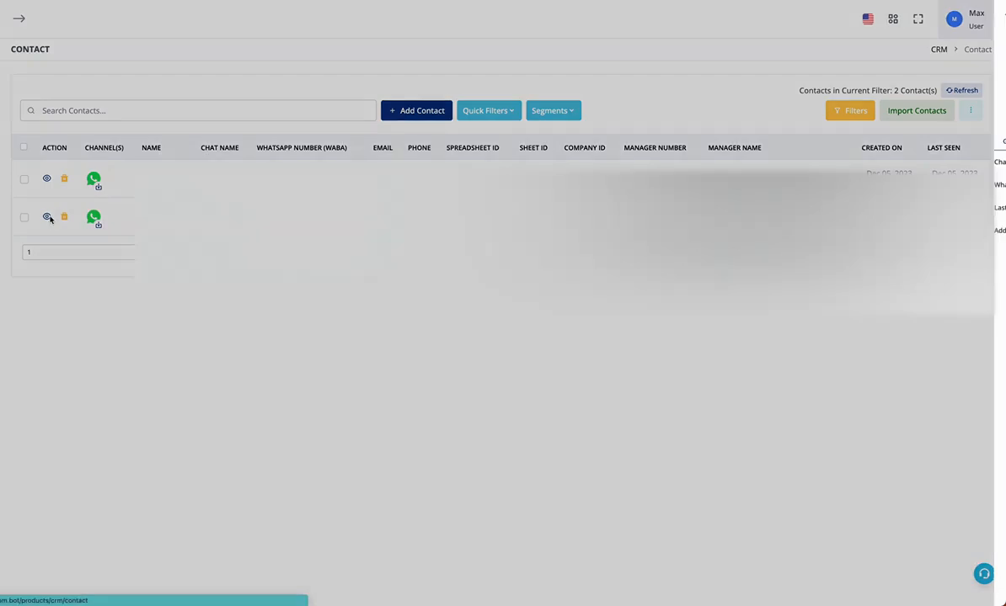
left_click(892, 141)
scroll(935, 488, "down", 1)
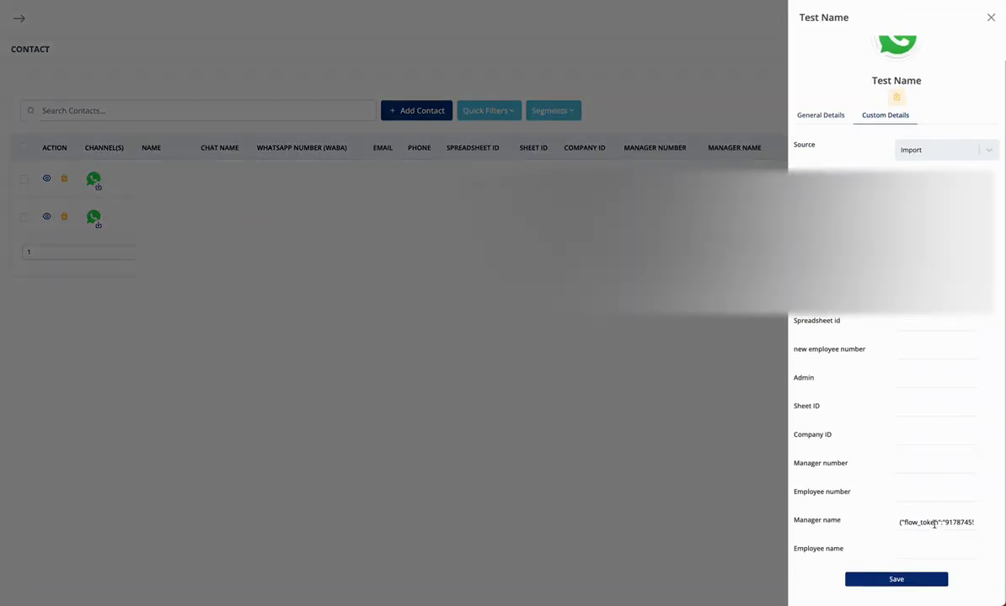
scroll(896, 379, "up", 1)
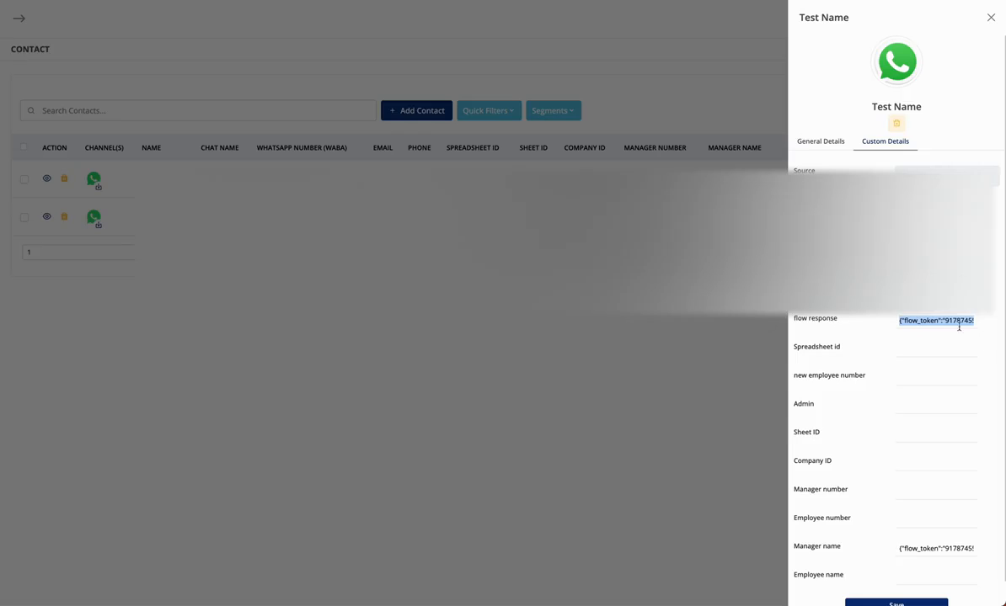
double_click(952, 324)
left_click(874, 317)
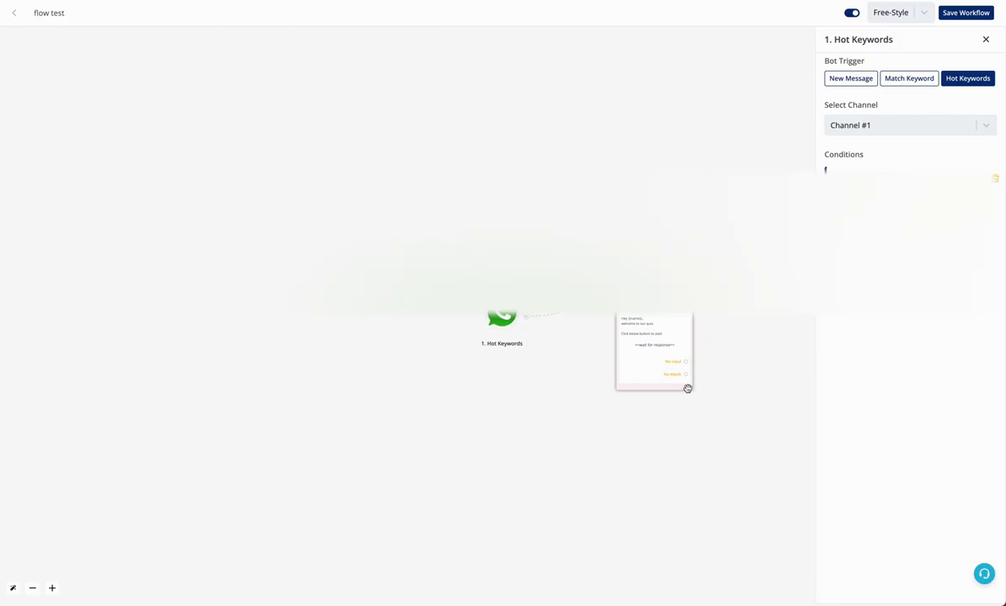
Add a JSON Extractor 'Extract JSON' step after Send Question
left_click(688, 388)
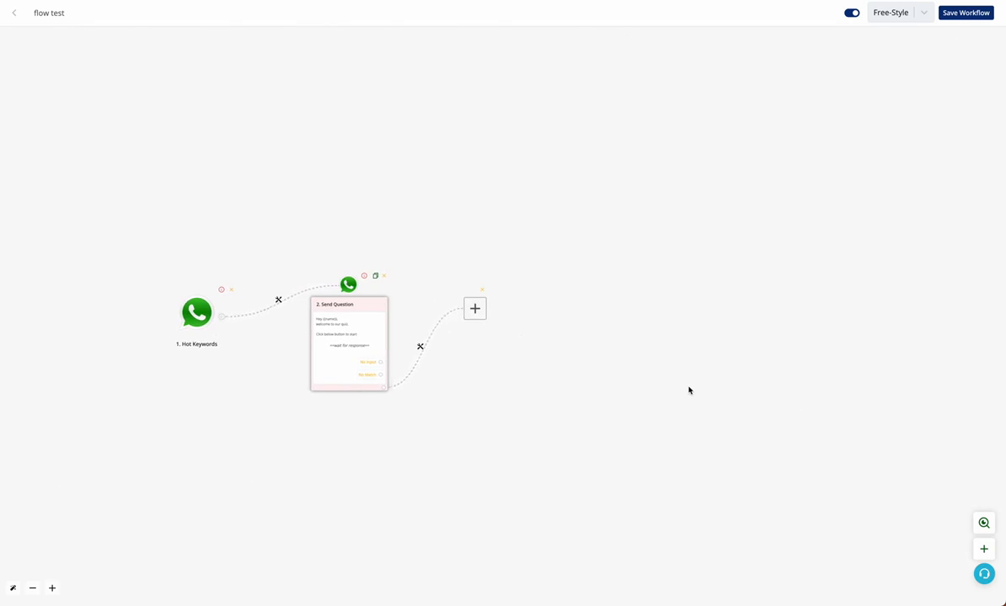
left_click(475, 318)
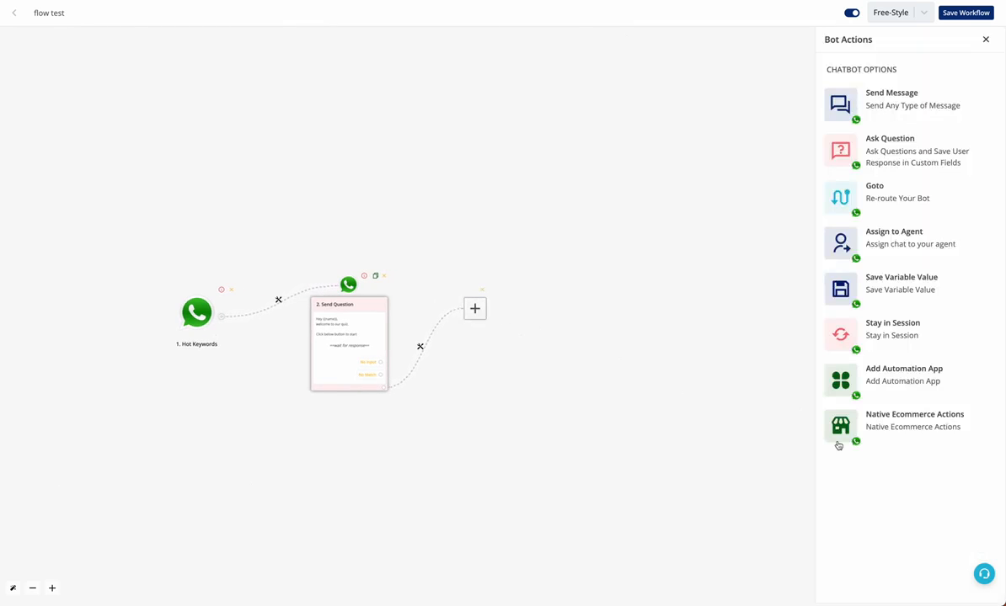
left_click(842, 379)
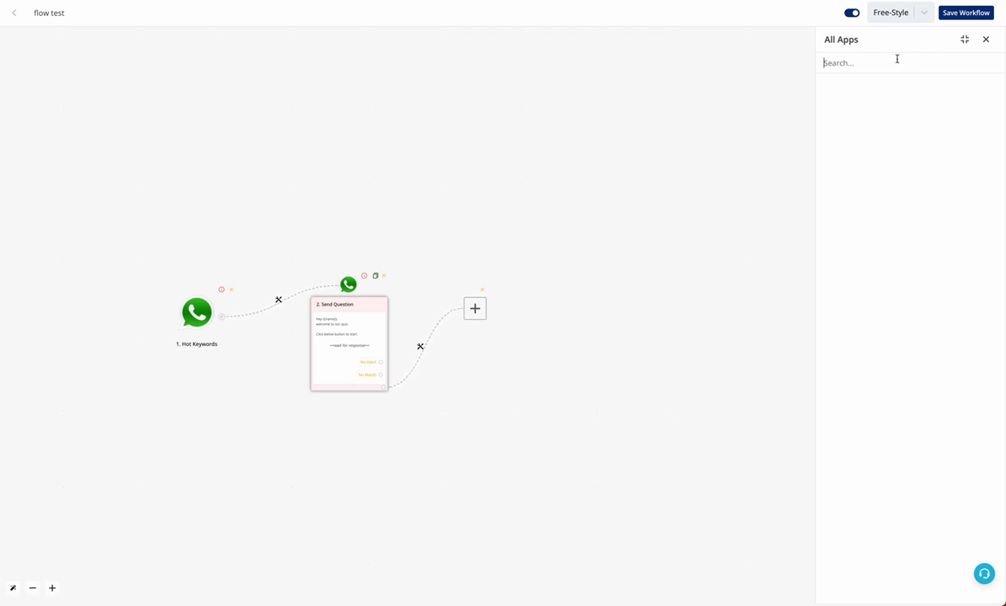
type("json")
left_click(889, 125)
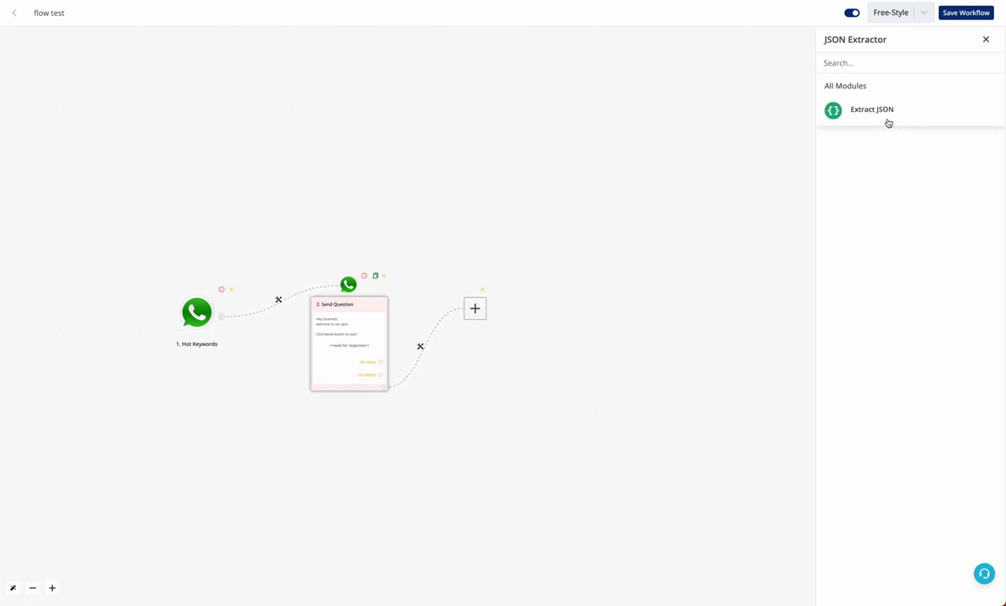
left_click(888, 123)
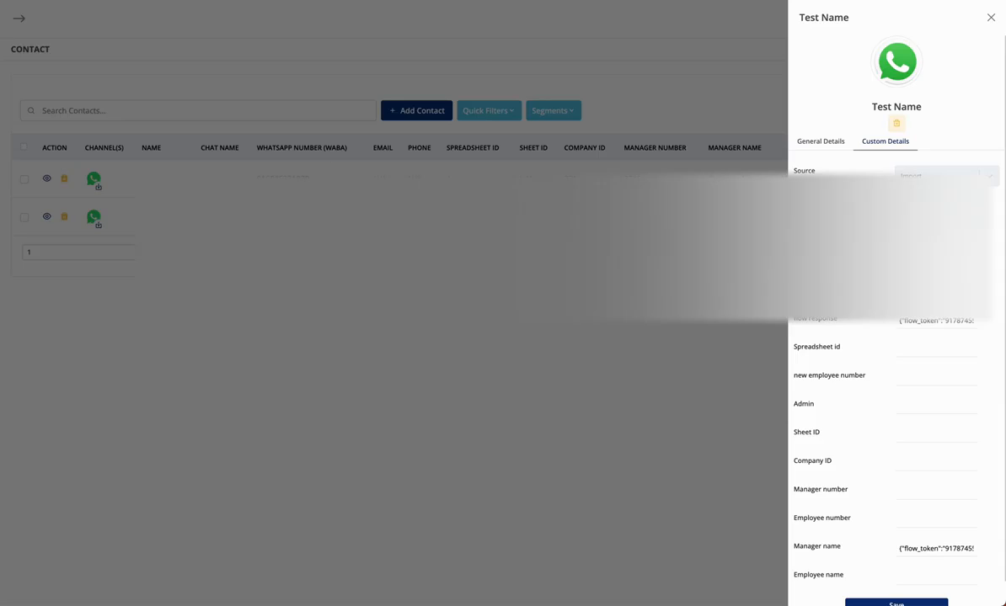
Copy the test contact's Chat UID from its general details
left_click(822, 141)
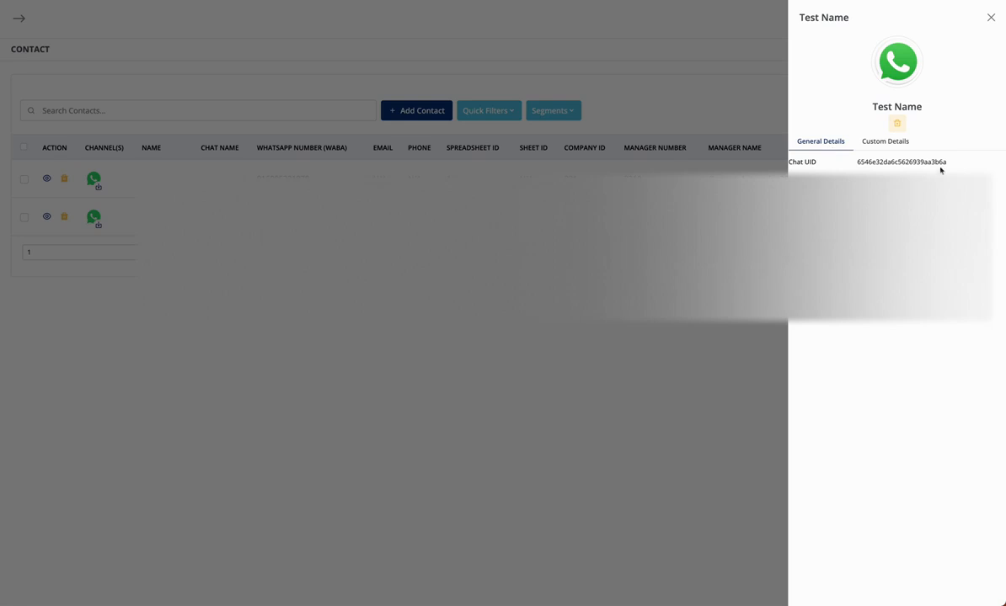
left_click_drag(957, 164, 857, 162)
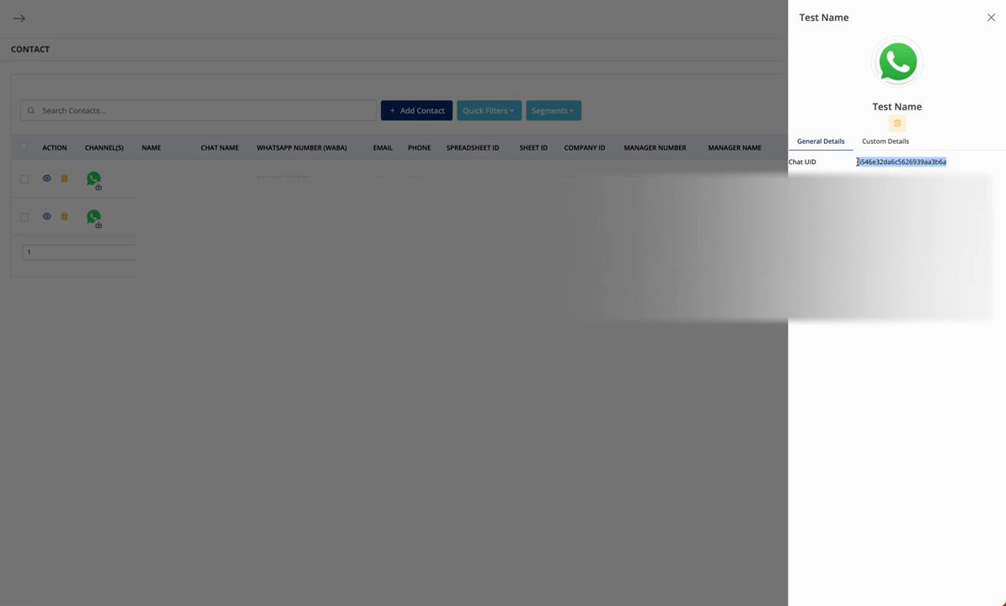
key("super+c")
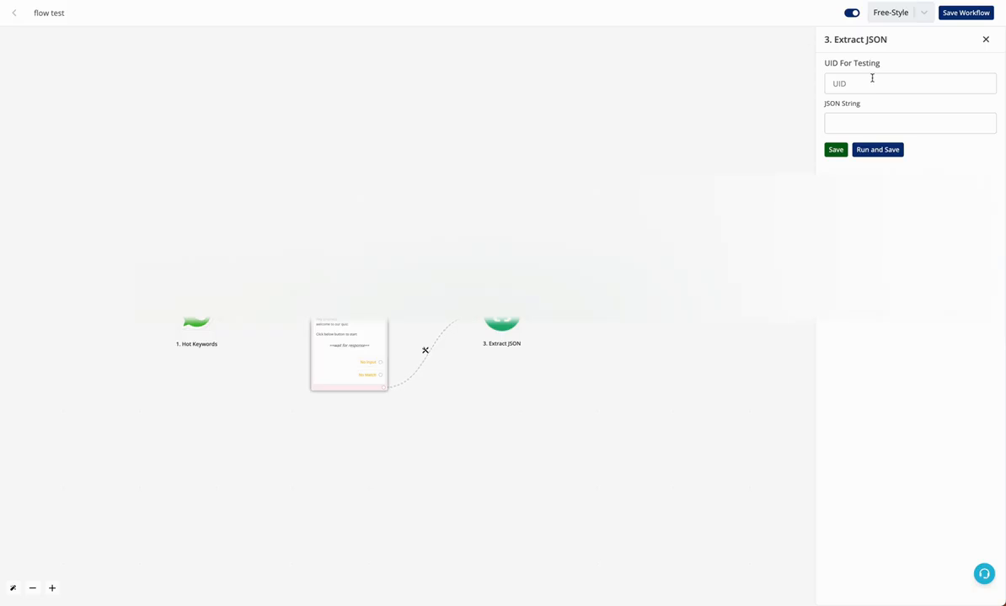
Paste the Chat UID as the test UID and map {{flow_response}} into JSON String
left_click(872, 81)
key("super+v")
left_click(871, 123)
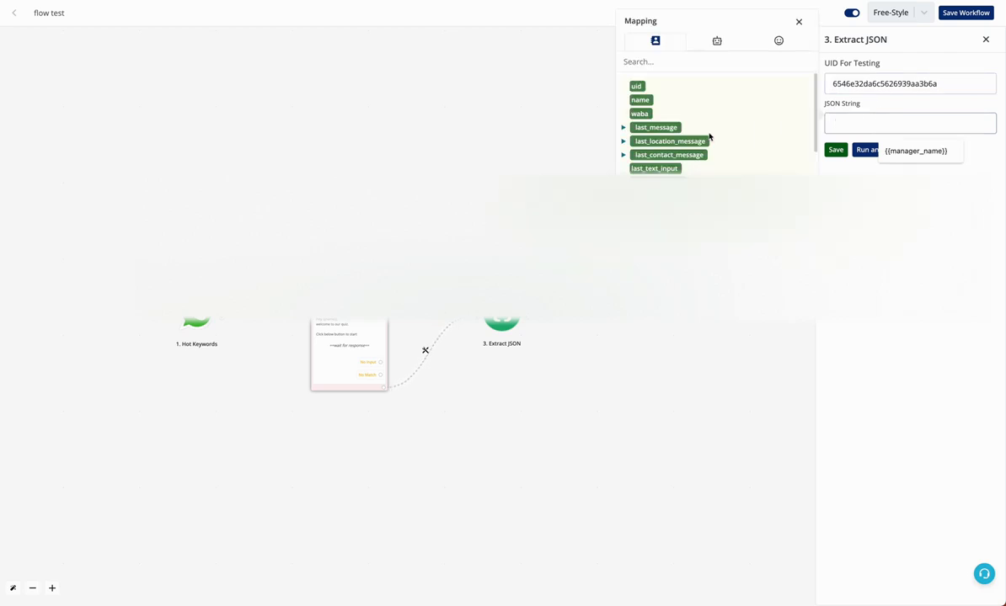
left_click(681, 60)
type("flow")
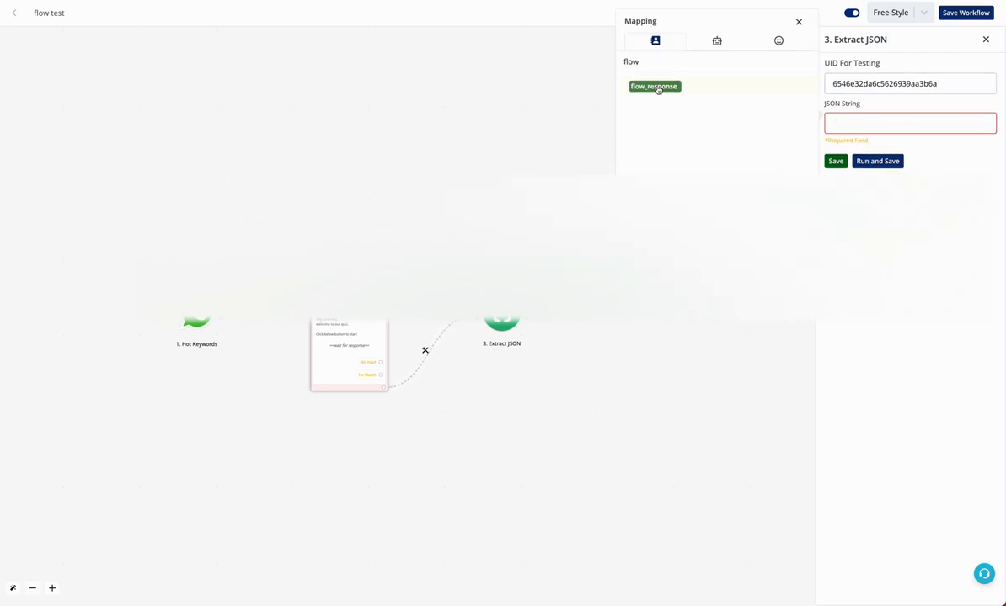
left_click(652, 86)
left_click(961, 151)
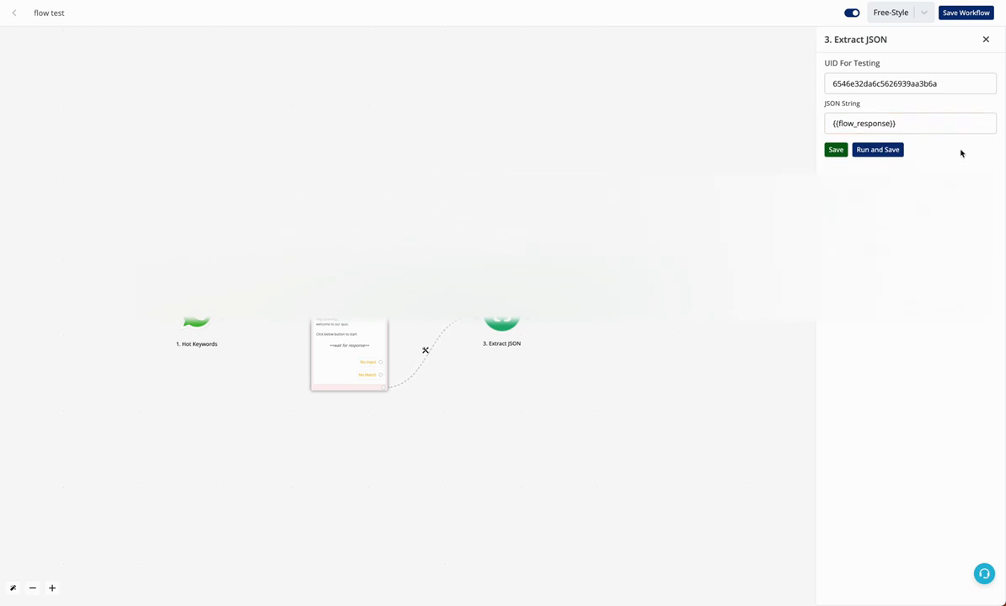
left_click(911, 123)
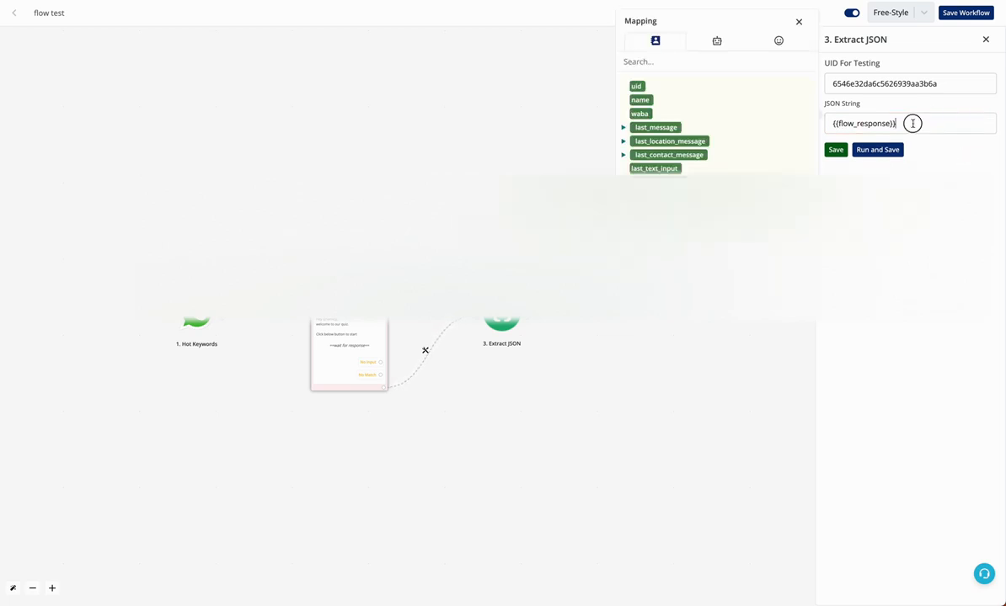
triple_click(833, 125)
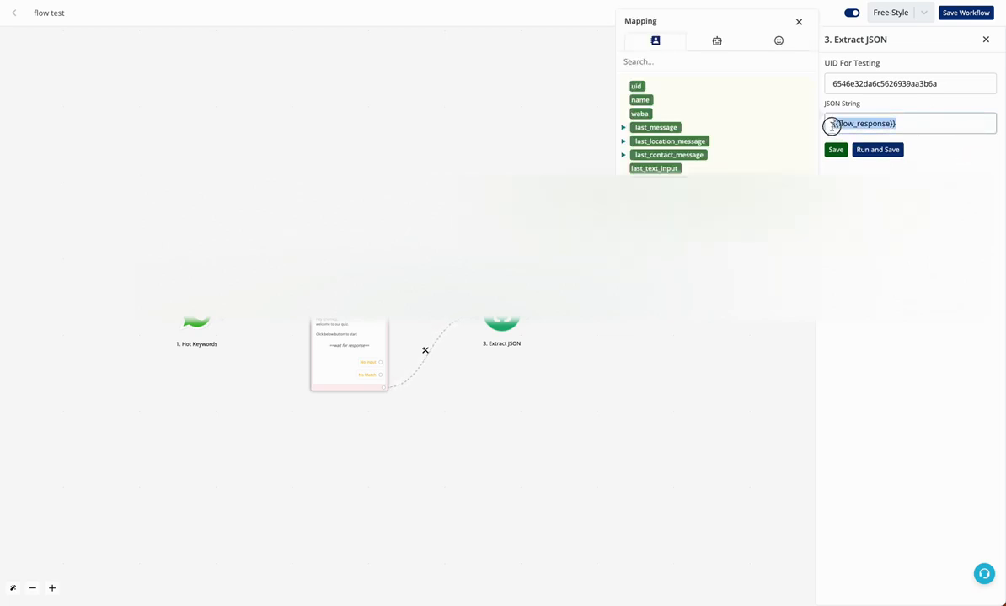
left_click(798, 21)
left_click_drag(952, 81, 828, 82)
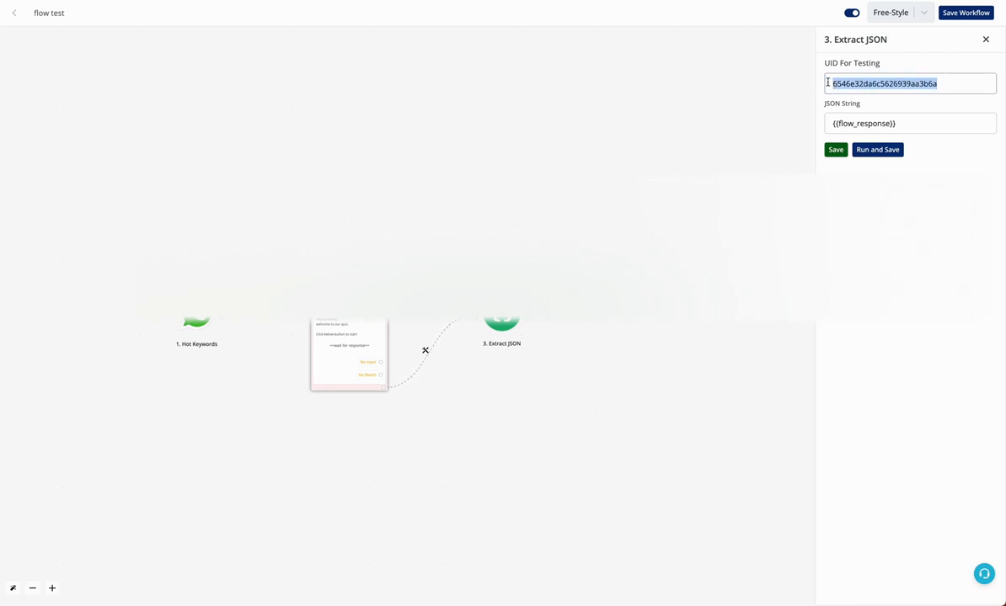
Run and save the Extract JSON step, then check its run output
left_click(875, 152)
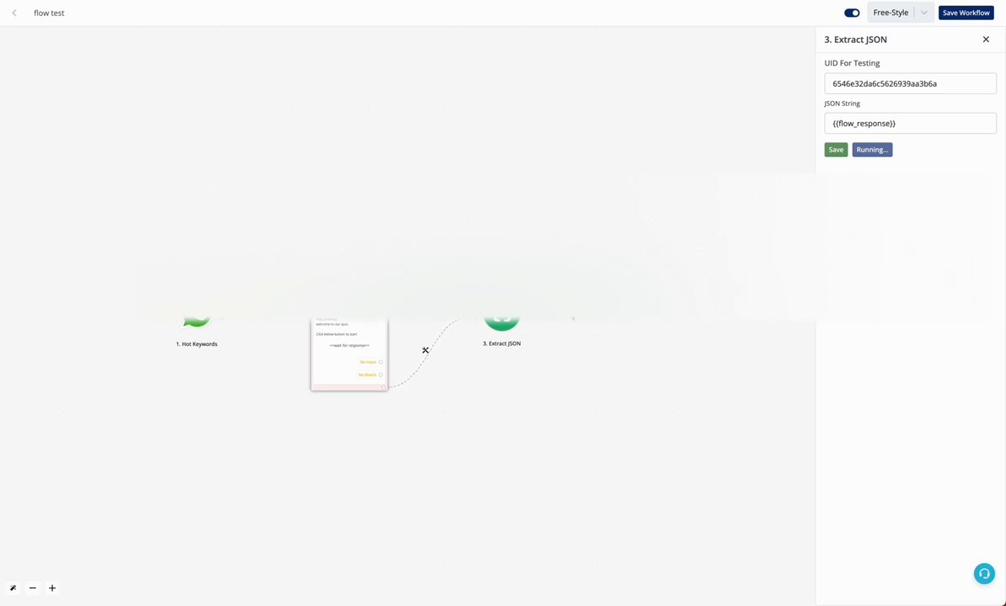
left_click(953, 157)
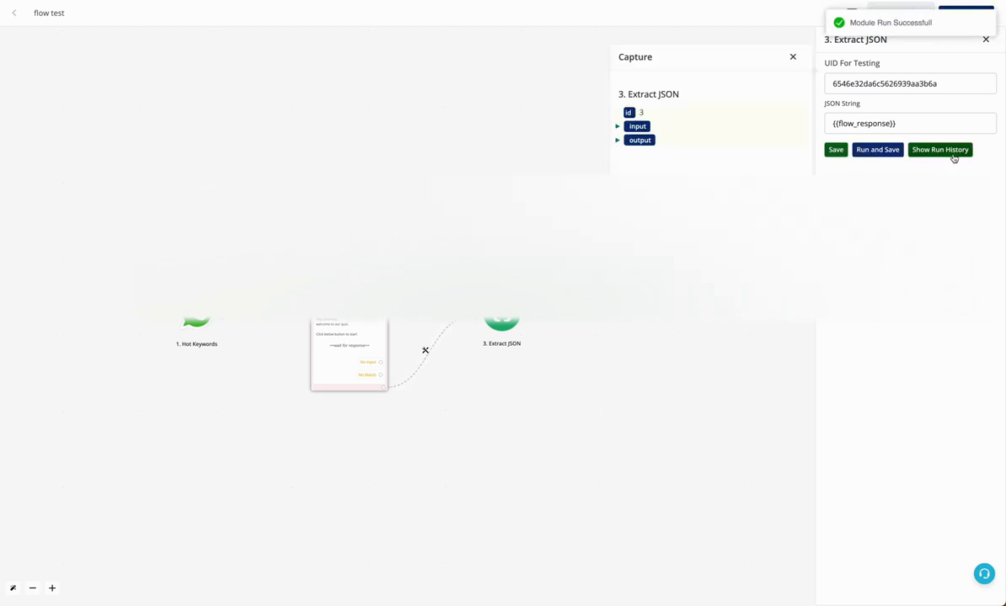
left_click(617, 141)
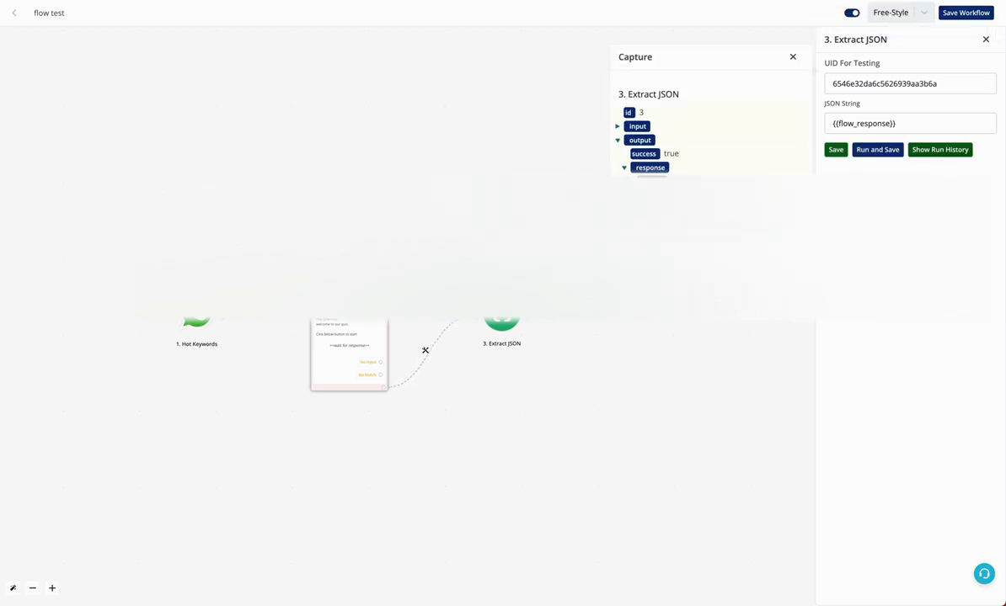
scroll(710, 127, "down", 1)
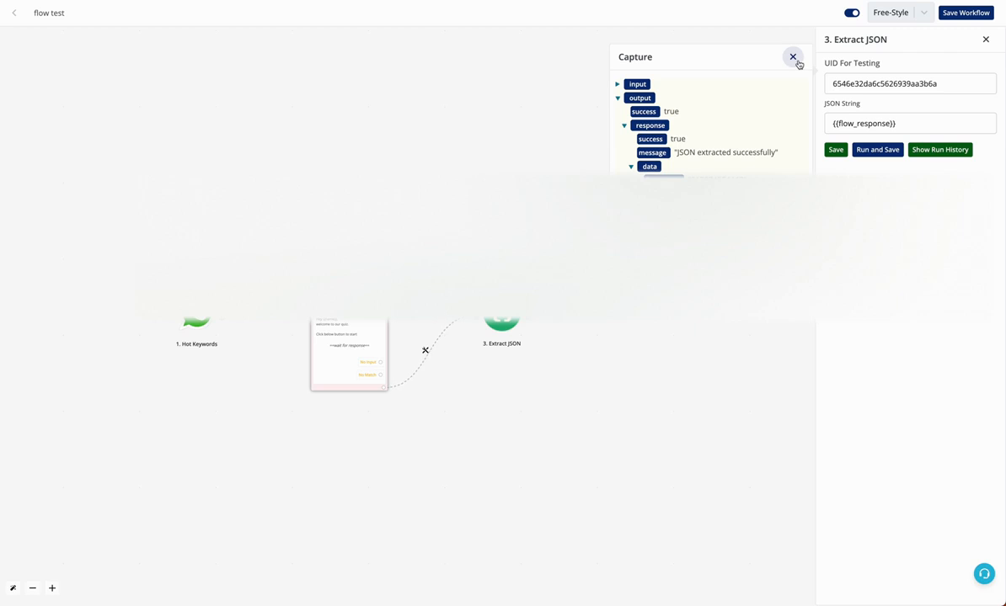
left_click(793, 57)
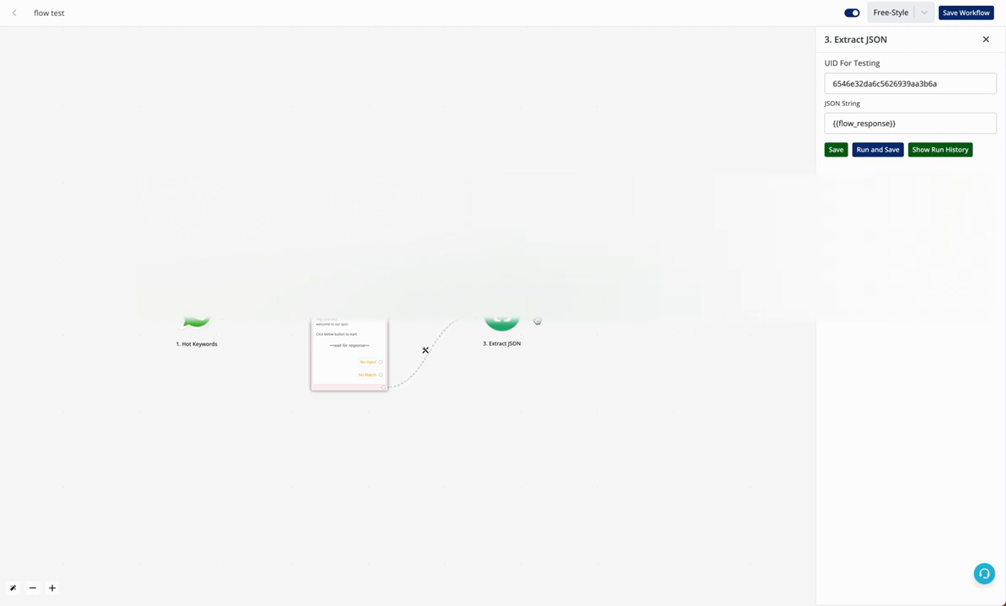
Add a Save Variable step saving screen_1_RadioButtonsGroup_0 into q1
left_click(538, 365)
left_click(473, 319)
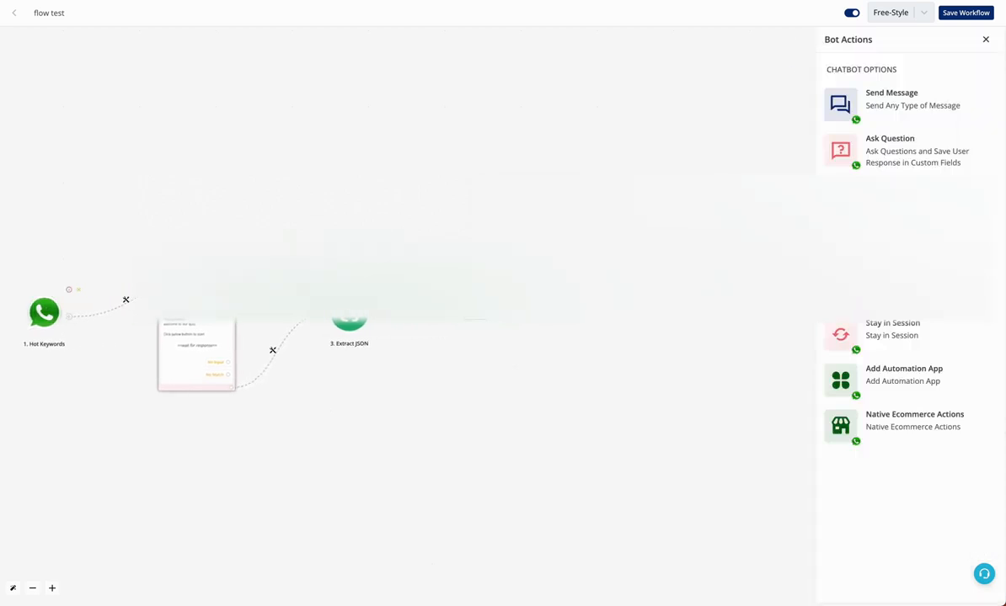
left_click(909, 253)
left_click(899, 90)
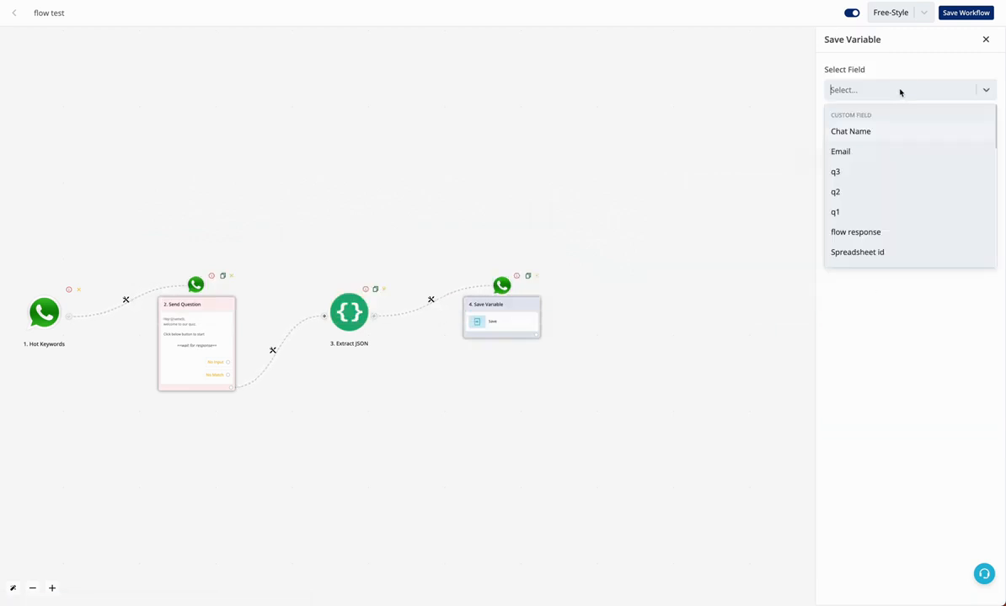
left_click(881, 212)
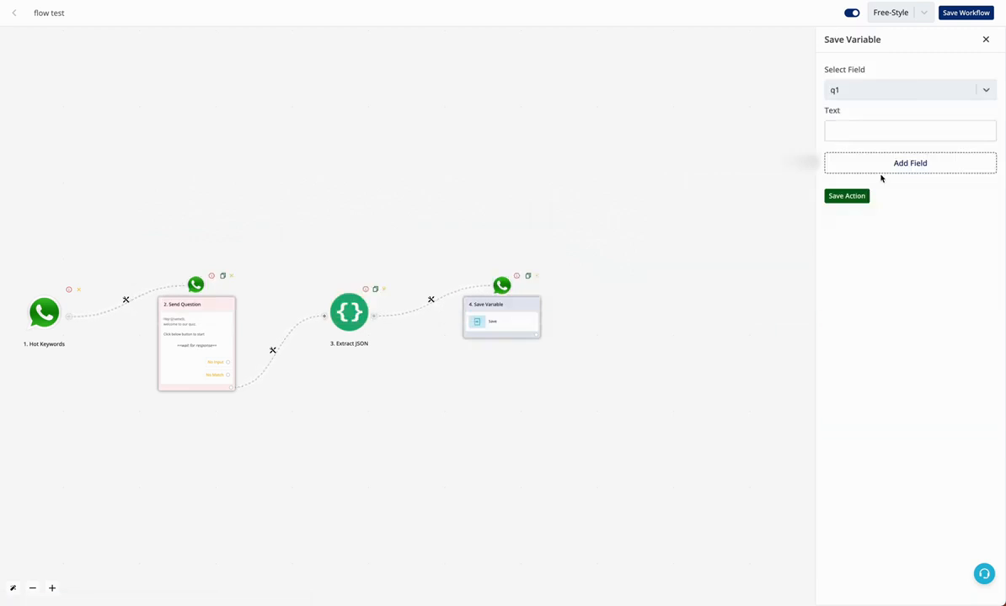
left_click(881, 132)
left_click(758, 100)
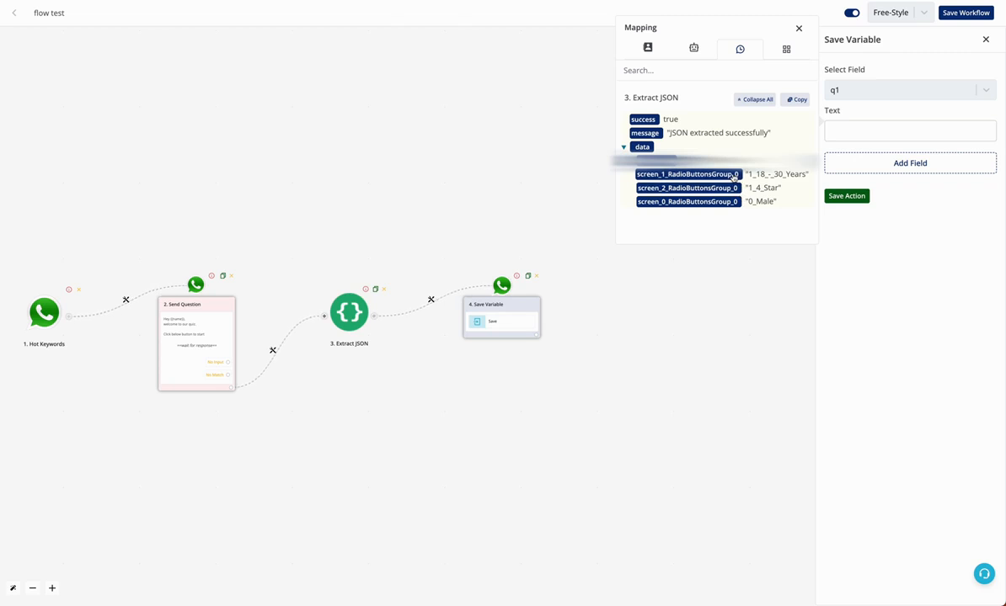
left_click(687, 175)
left_click(907, 159)
Add a second field saving screen_2_RadioButtonsGroup_0 into q2
left_click(904, 162)
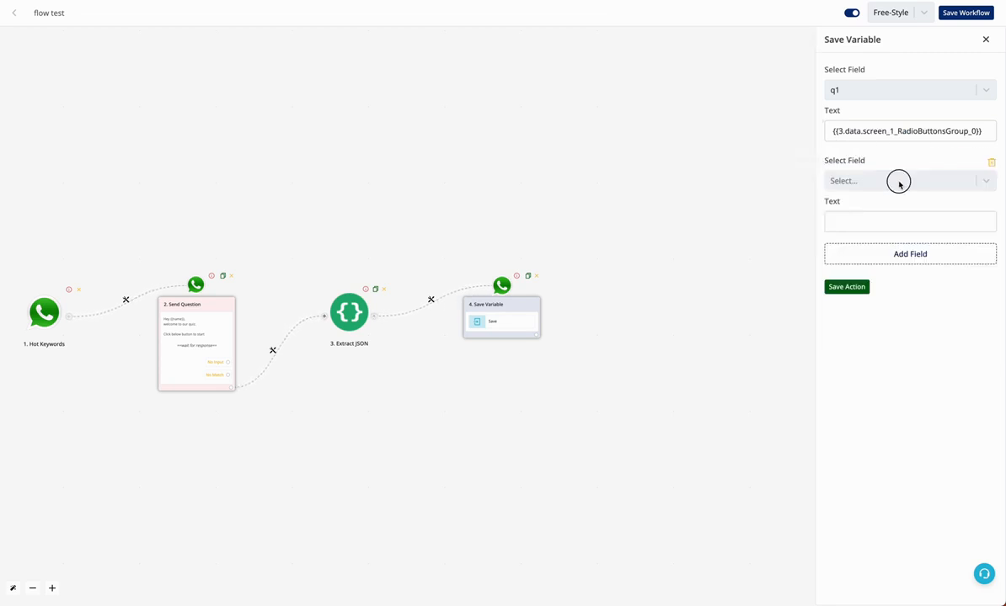
left_click(898, 181)
left_click(878, 283)
left_click(875, 222)
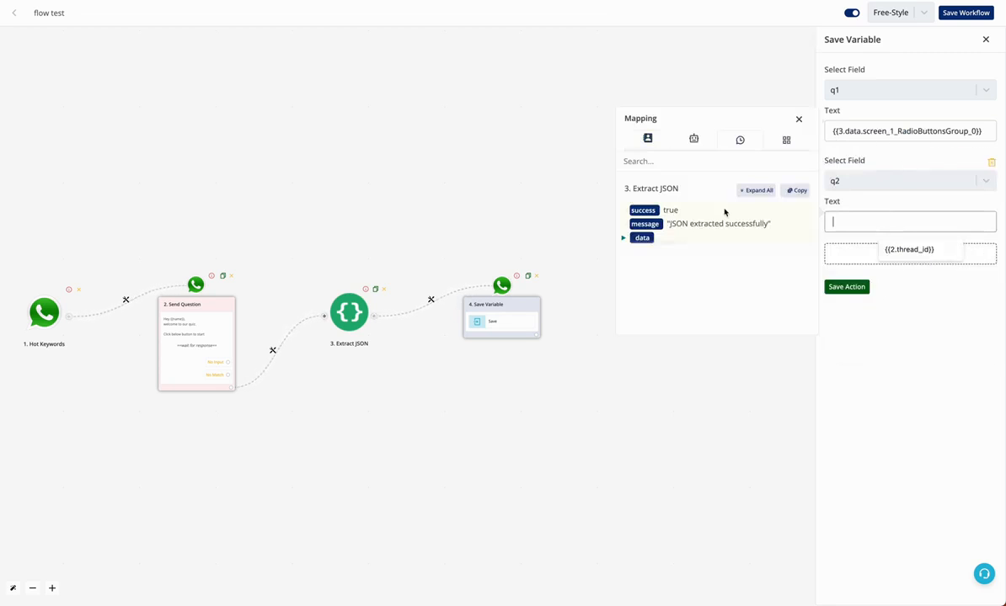
left_click(745, 191)
left_click(687, 279)
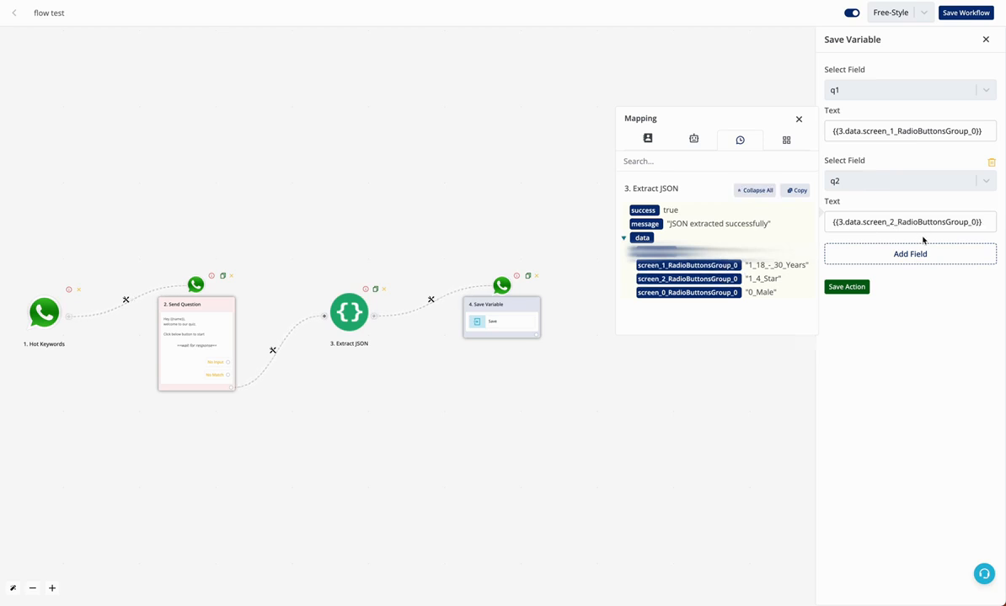
left_click(918, 253)
Add a third field saving screen_0_RadioButtonsGroup_0 into q3 and save the action
left_click(921, 255)
left_click(911, 270)
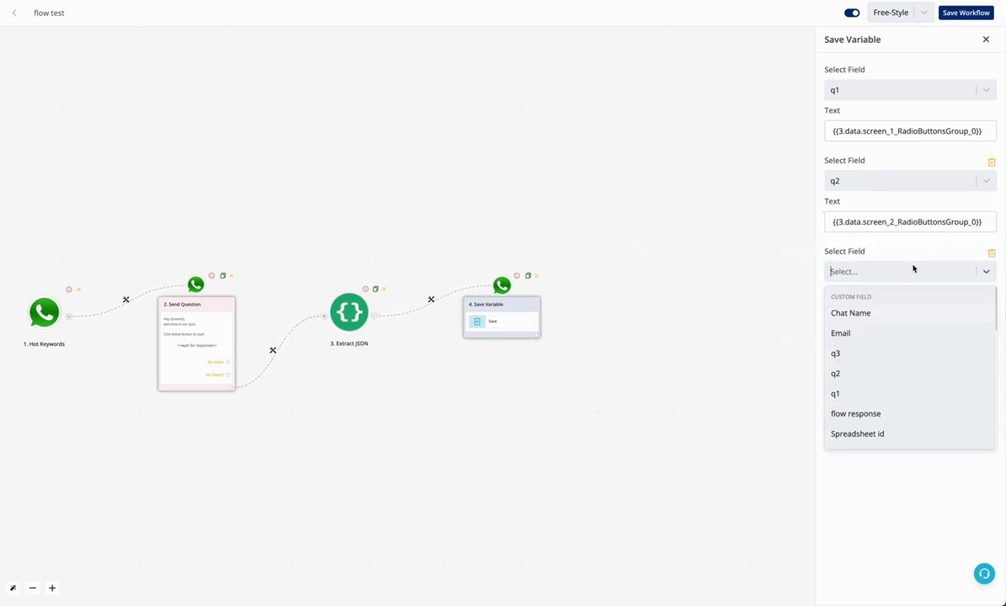
left_click(884, 351)
left_click(887, 312)
left_click(755, 281)
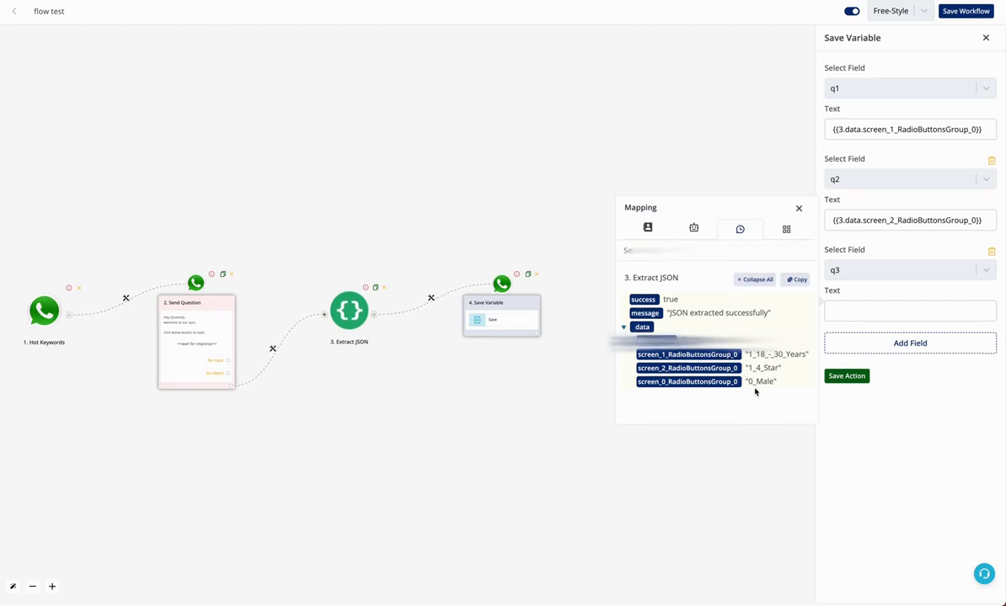
left_click(716, 383)
left_click(846, 377)
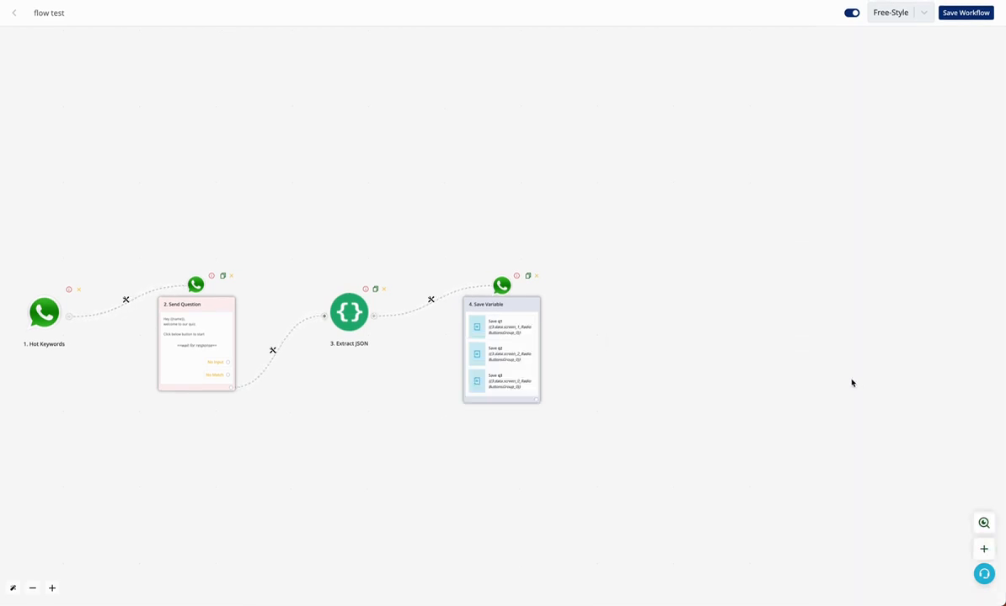
Recentre the canvas and save the four-step flow test workflow
left_click_drag(706, 320, 935, 224)
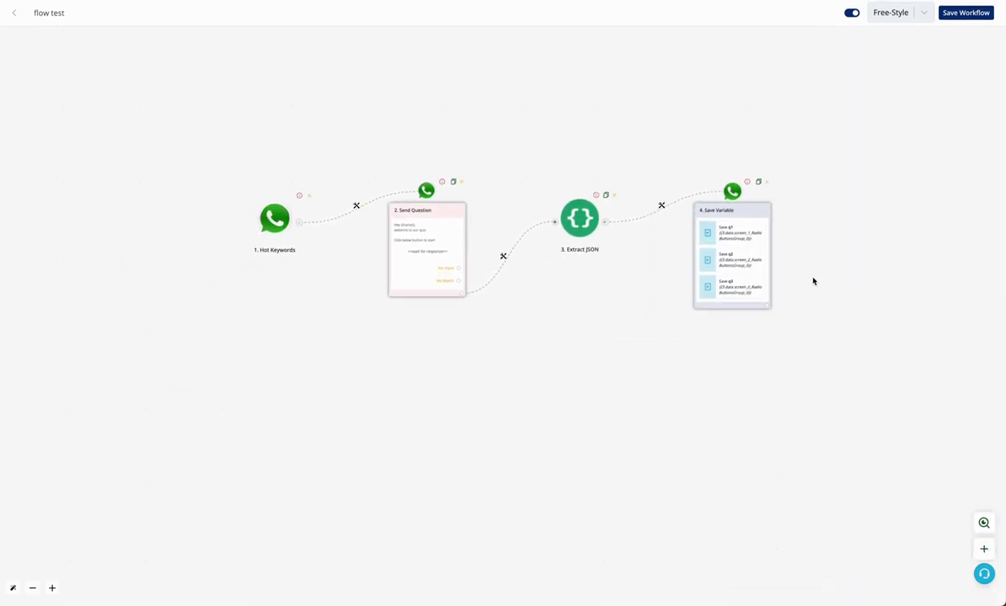
left_click(950, 15)
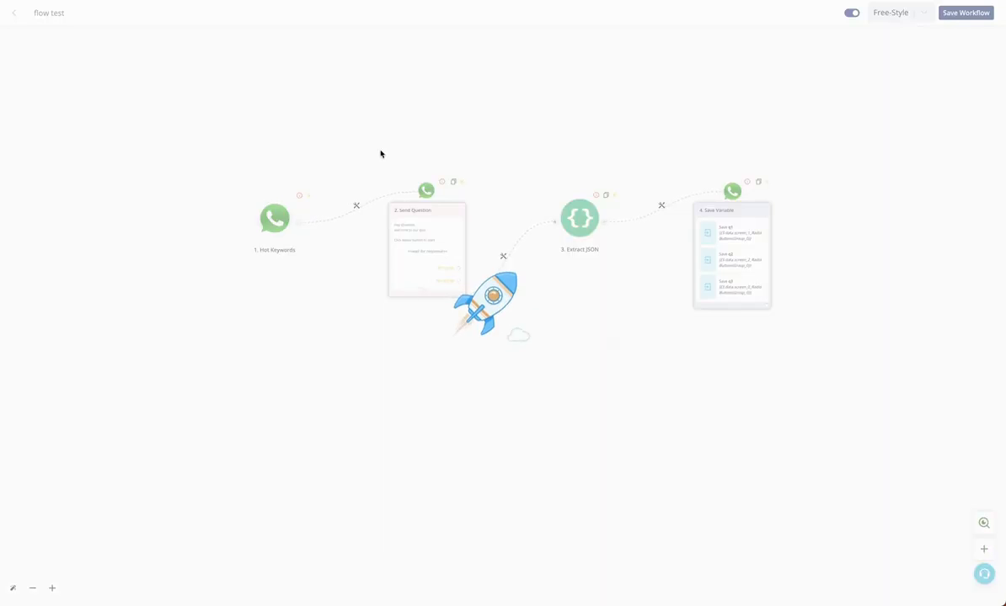